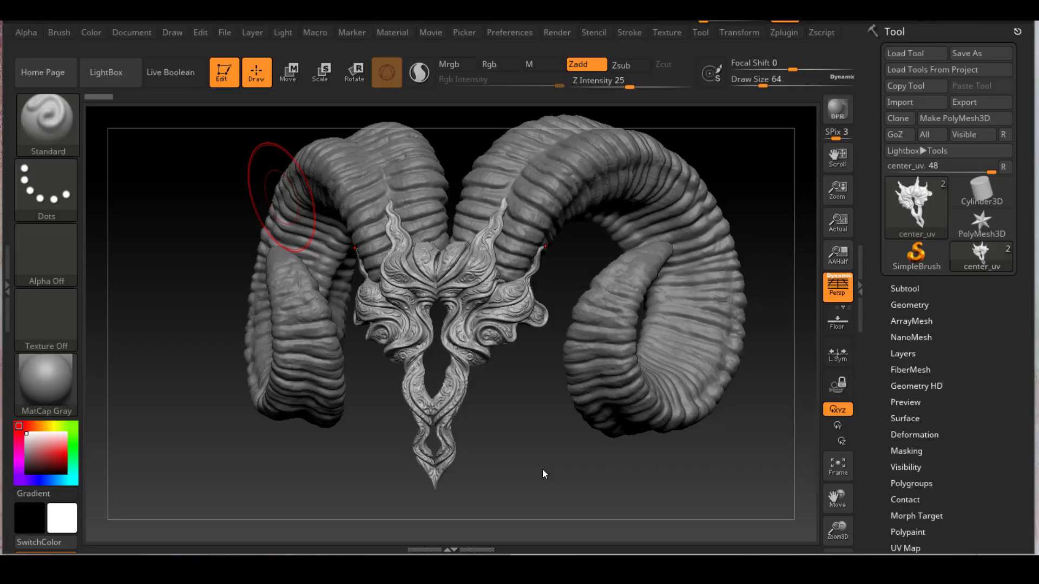
{"action": "right_click_drag", "start_coordinate": [533, 461], "coordinate": [485, 469], "text": "ctrl"}
{"action": "mouse_move", "coordinate": [485, 469]}
{"action": "left_mouse_down"}
{"action": "mouse_move", "coordinate": [583, 475]}
{"action": "mouse_move", "coordinate": [523, 469]}
{"action": "mouse_move", "coordinate": [553, 467]}
{"action": "mouse_move", "coordinate": [529, 450]}
{"action": "mouse_move", "coordinate": [548, 459]}
{"action": "left_mouse_up"}
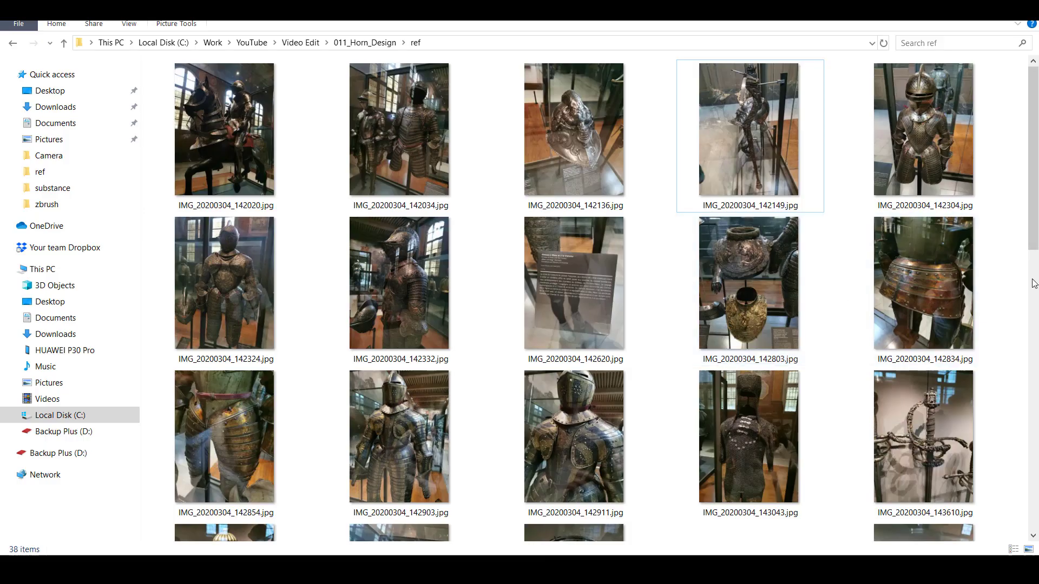
- Browse the armour photos in the ref folder and examine the engraved breastplate and arm ornament up close
{"action": "double_click", "coordinate": [206, 134]}
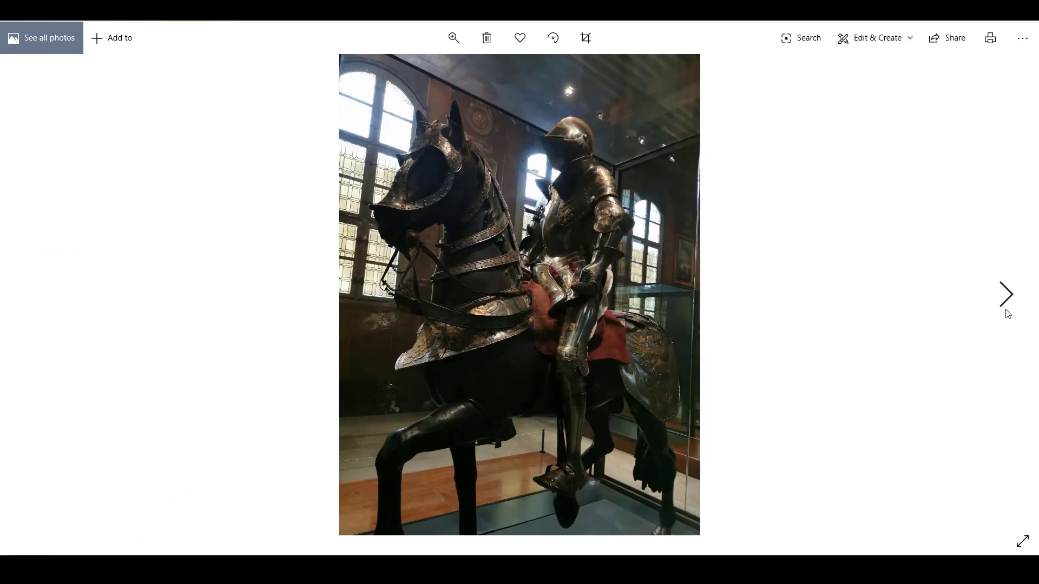
{"action": "left_click", "coordinate": [1008, 299]}
{"action": "left_click", "coordinate": [1008, 296]}
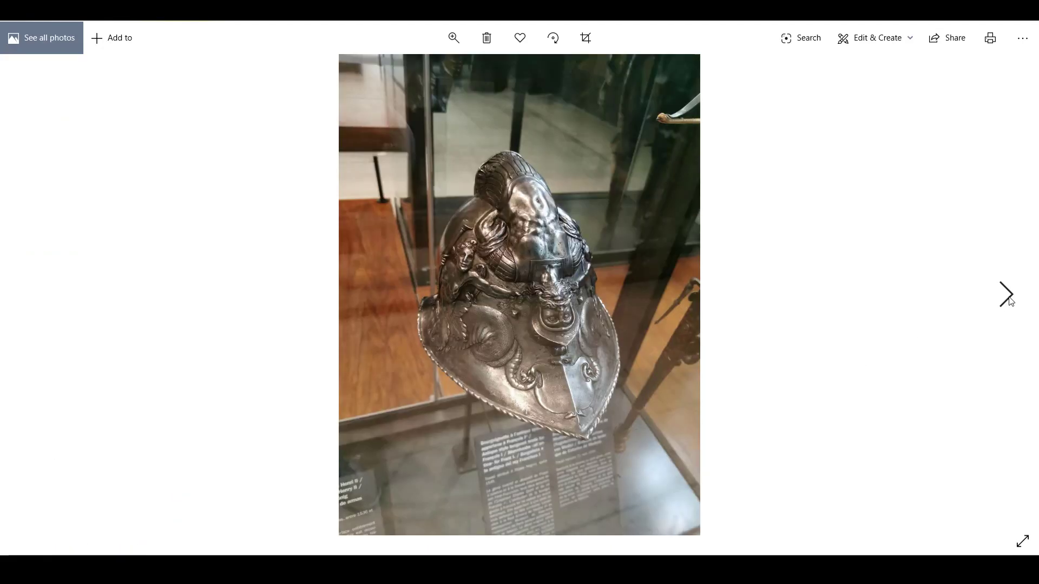
{"action": "left_click", "coordinate": [1007, 297]}
{"action": "left_click", "coordinate": [1007, 297]}
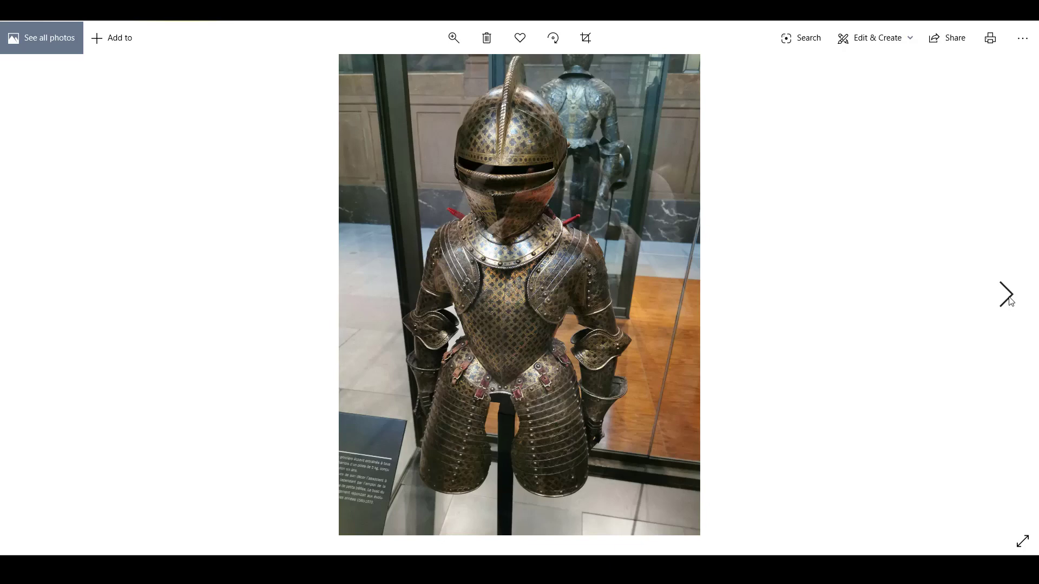
{"action": "left_click", "coordinate": [1008, 296]}
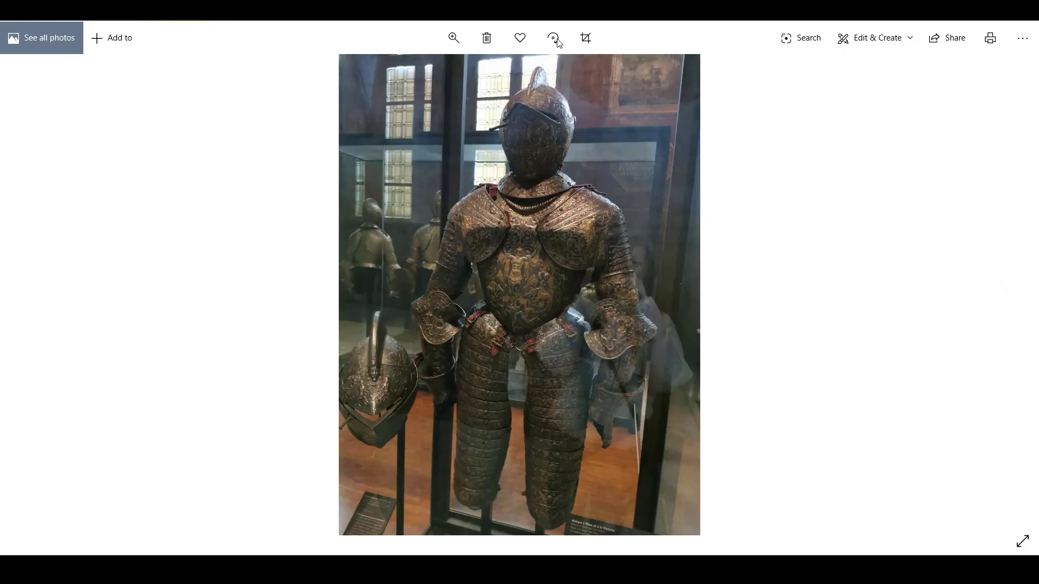
{"action": "left_click", "coordinate": [453, 38]}
{"action": "left_click_drag", "start_coordinate": [446, 73], "coordinate": [409, 87]}
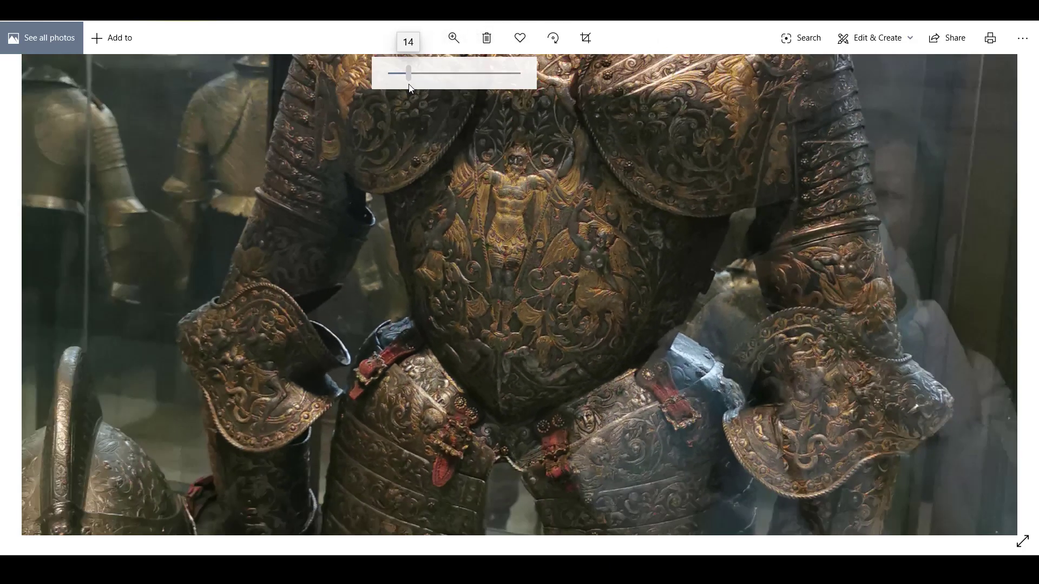
{"action": "scroll", "coordinate": [692, 294], "scroll_direction": "up", "scroll_amount": 3}
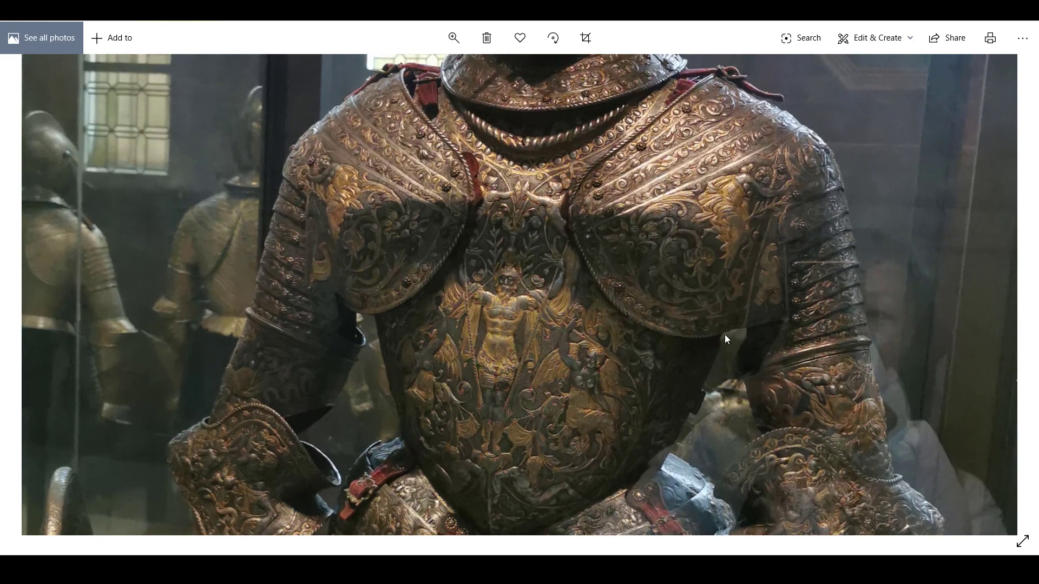
{"action": "left_click_drag", "start_coordinate": [727, 393], "coordinate": [718, 236]}
{"action": "left_click_drag", "start_coordinate": [650, 404], "coordinate": [581, 352]}
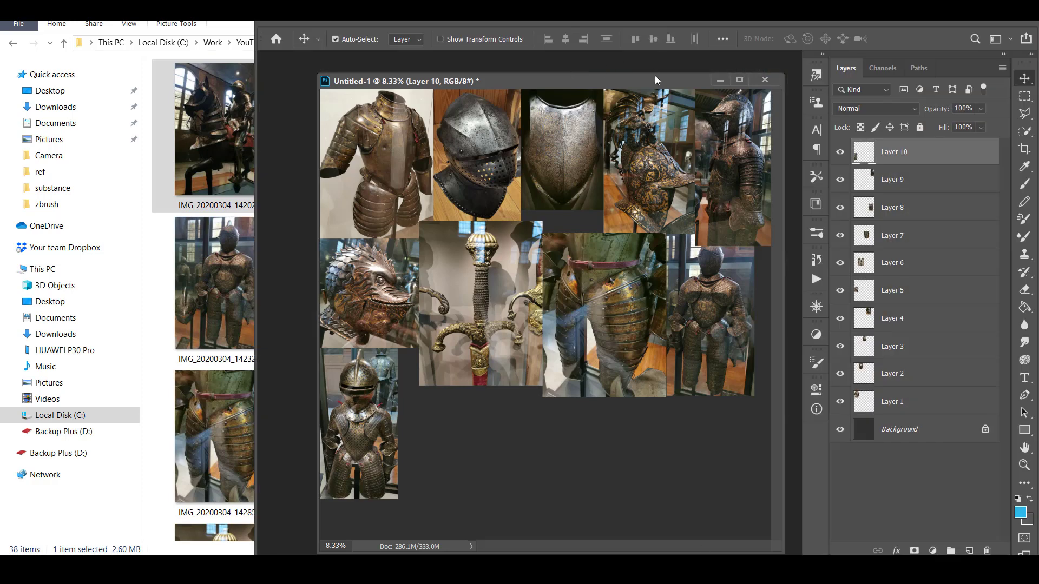
- Switch to Photoshop and examine the armour and sword photos in the reference collage up close
{"action": "mouse_move", "coordinate": [655, 76]}
{"action": "left_mouse_down"}
{"action": "mouse_move", "coordinate": [653, 50]}
{"action": "mouse_move", "coordinate": [648, 64]}
{"action": "left_mouse_up"}
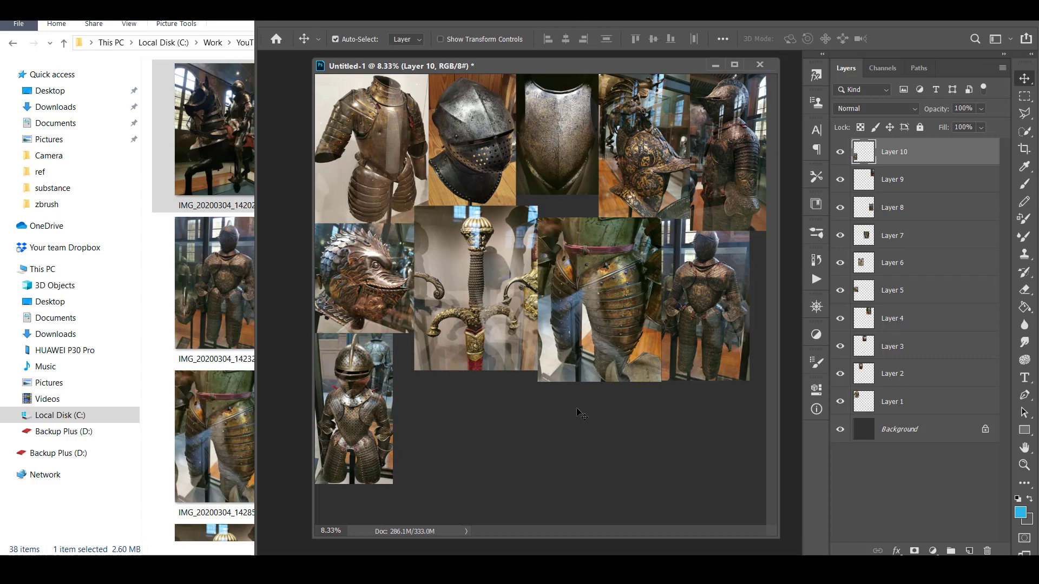
{"action": "key", "text": "ctrl+plus"}
{"action": "key", "text": "ctrl+plus"}
{"action": "left_click_drag", "start_coordinate": [688, 276], "coordinate": [553, 456]}
{"action": "left_click_drag", "start_coordinate": [687, 439], "coordinate": [714, 427]}
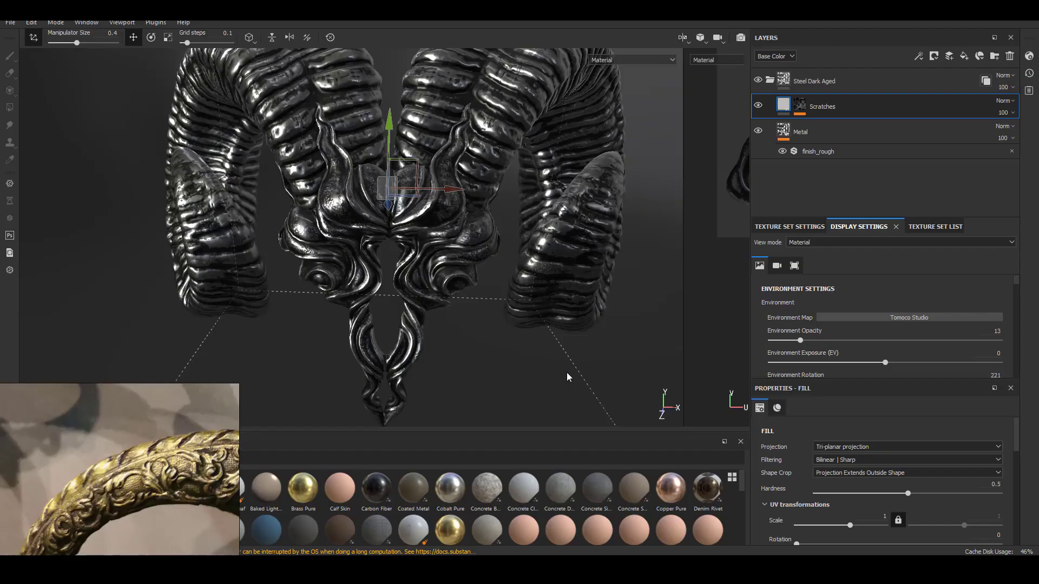
- Switch to Substance Painter and bake the mesh maps for all texture sets, using crown_hi2.OBJ as the high definition mesh
{"action": "mouse_move", "coordinate": [563, 371]}
{"action": "left_mouse_down", "text": "alt"}
{"action": "mouse_move", "coordinate": [514, 344]}
{"action": "mouse_move", "coordinate": [641, 368]}
{"action": "left_mouse_up", "text": "alt"}
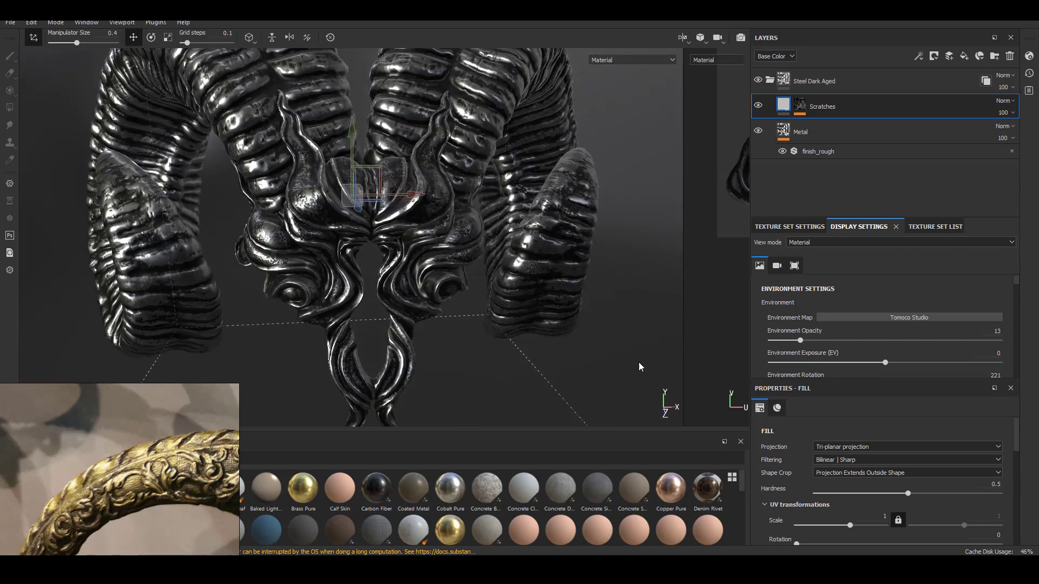
{"action": "left_click", "coordinate": [920, 227]}
{"action": "left_click", "coordinate": [811, 228]}
{"action": "scroll", "coordinate": [1021, 322], "scroll_direction": "down", "scroll_amount": 5}
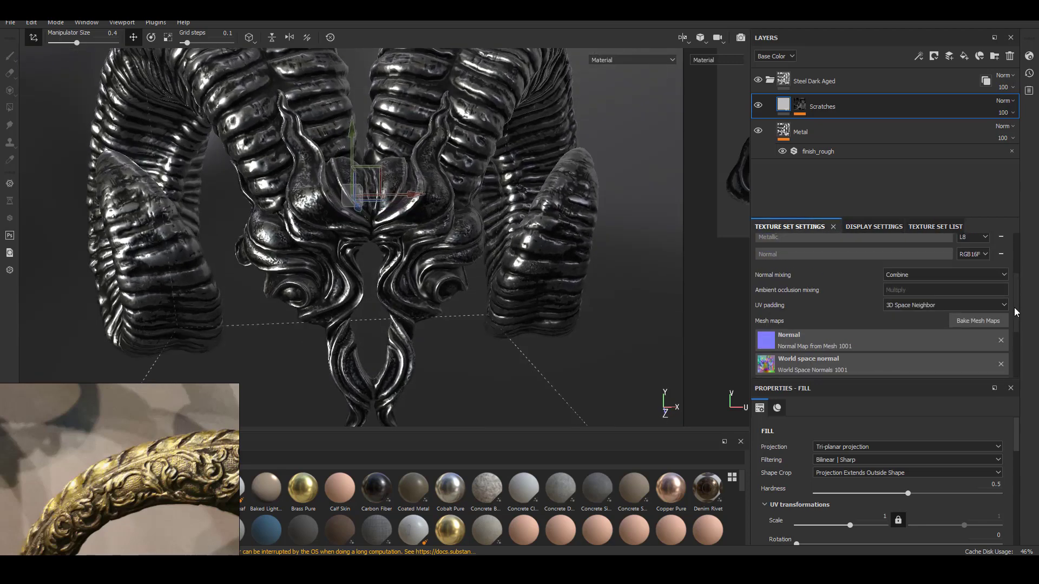
{"action": "left_click", "coordinate": [999, 321]}
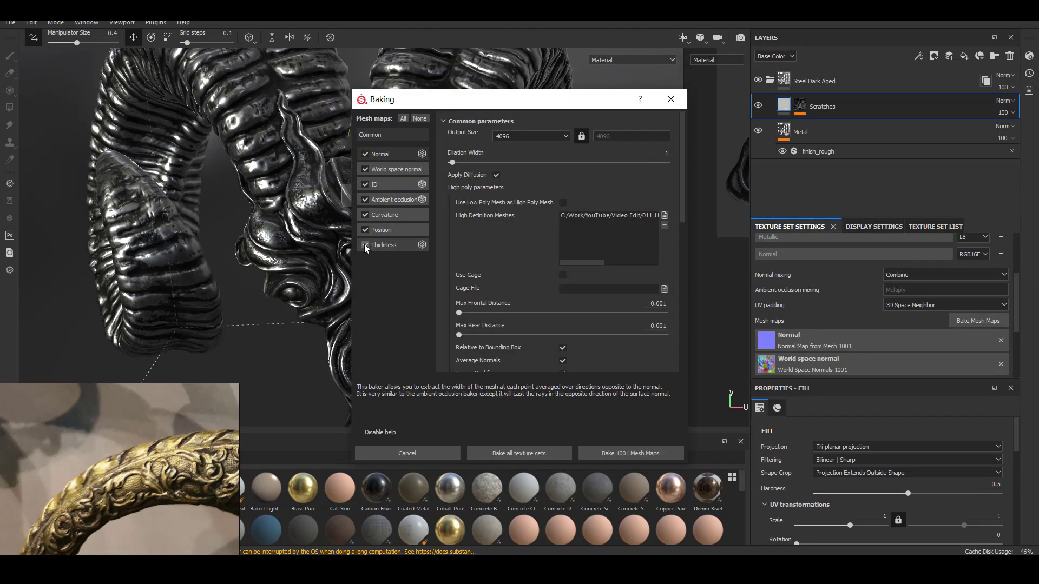
{"action": "left_click", "coordinate": [665, 215]}
{"action": "left_click", "coordinate": [632, 213]}
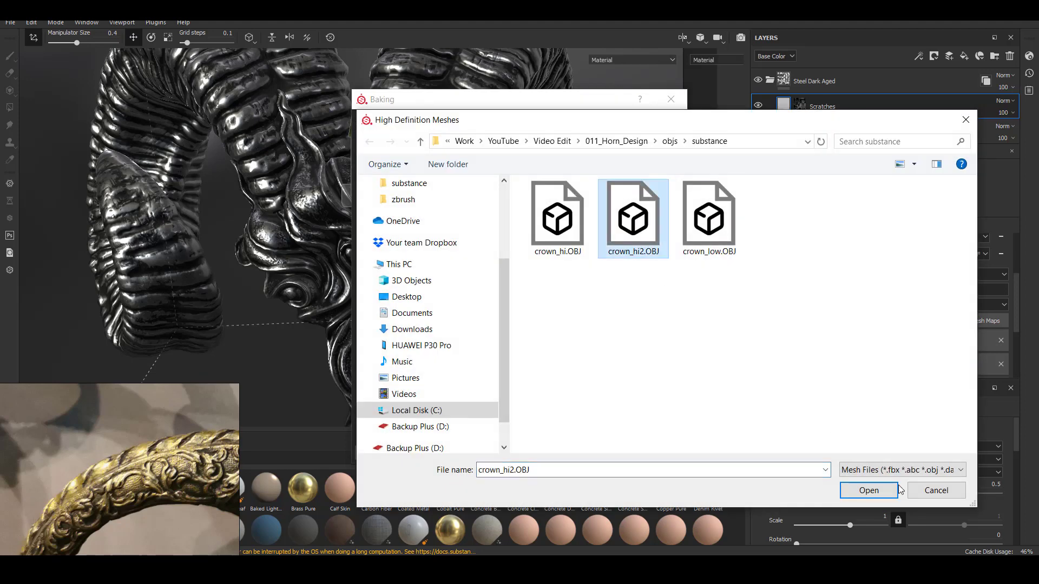
{"action": "left_click", "coordinate": [865, 489]}
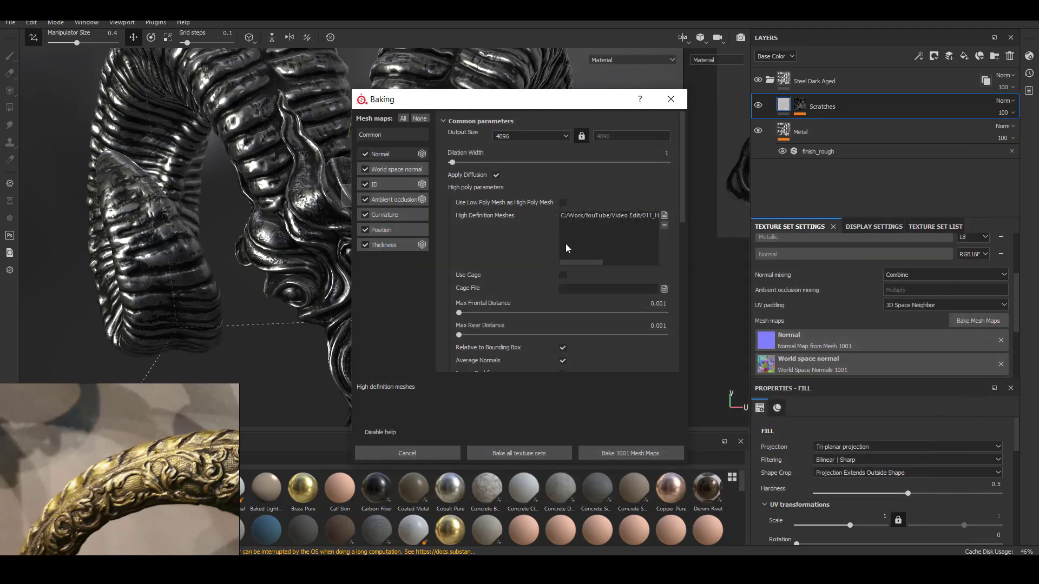
{"action": "left_click", "coordinate": [528, 453]}
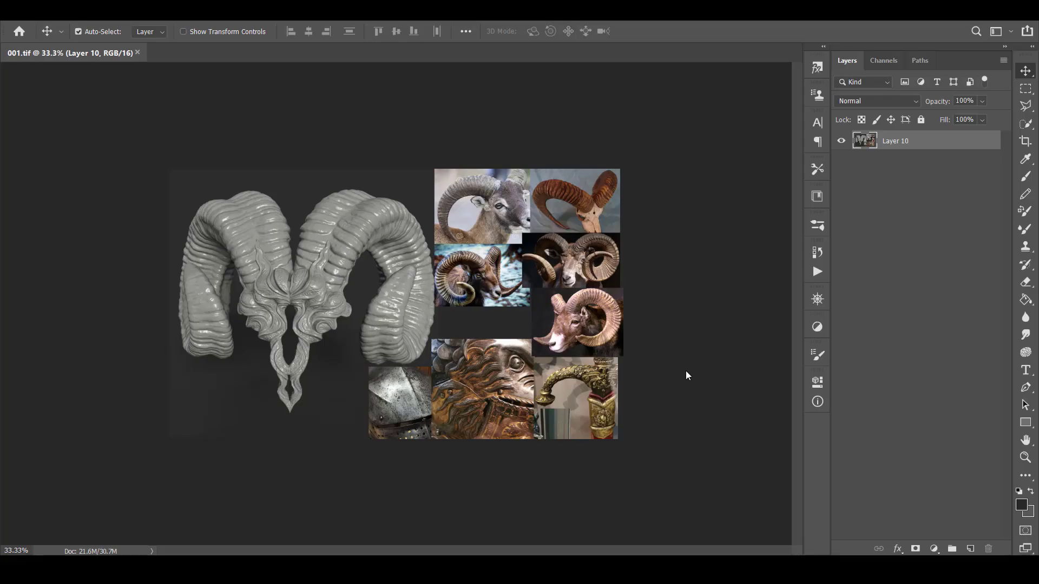
- Switch to 001.tif in Photoshop and examine the worn steel helmet, gilded armour and gold hilt references up close
{"action": "key", "text": "ctrl+plus"}
{"action": "key", "text": "ctrl+plus"}
{"action": "key", "text": "ctrl+plus"}
{"action": "left_click_drag", "start_coordinate": [622, 458], "coordinate": [418, 244]}
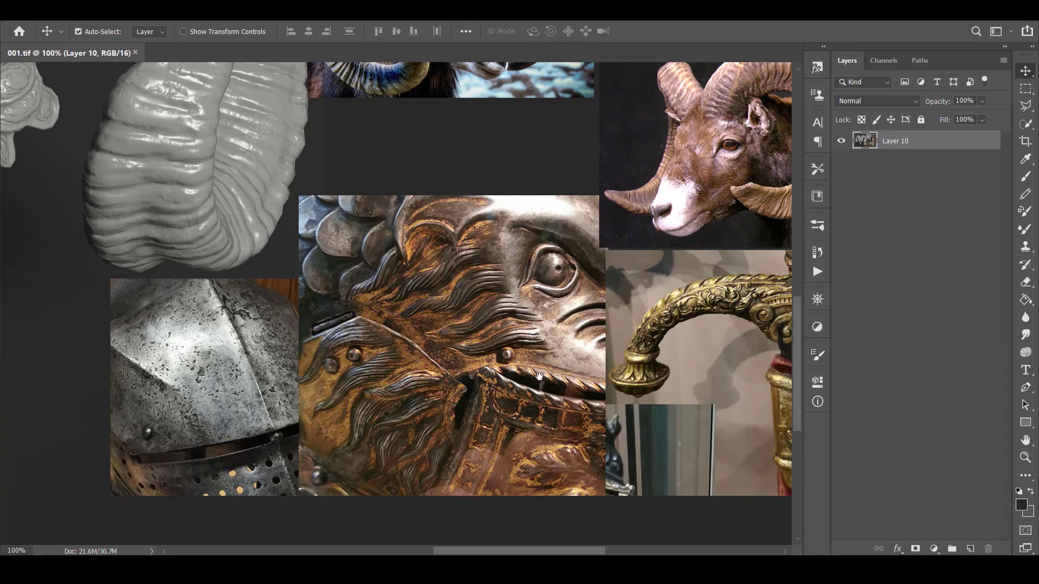
{"action": "left_click_drag", "start_coordinate": [540, 375], "coordinate": [216, 380]}
{"action": "left_click_drag", "start_coordinate": [167, 185], "coordinate": [276, 336]}
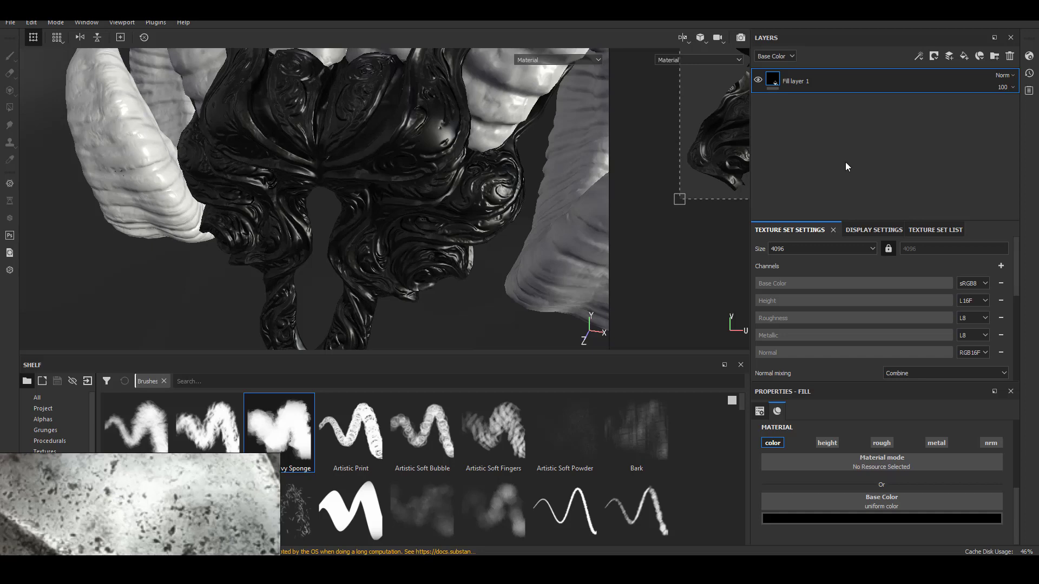
- In Substance Painter, add a fill layer above the black one with a white base color and only the color channel active
{"action": "left_click", "coordinate": [964, 56]}
{"action": "left_click", "coordinate": [881, 518]}
{"action": "left_click", "coordinate": [931, 423]}
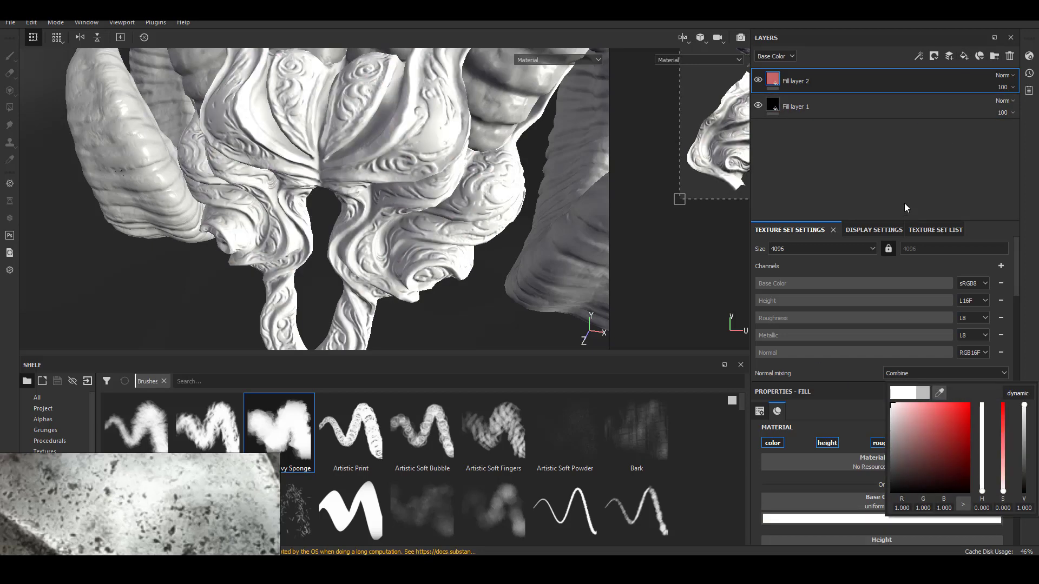
{"action": "left_click", "coordinate": [887, 443]}
{"action": "left_click", "coordinate": [936, 443]}
{"action": "left_click", "coordinate": [991, 443]}
- Add a black mask to the white fill layer and apply the Mask Builder - Legacy generator to it
{"action": "right_click", "coordinate": [824, 70]}
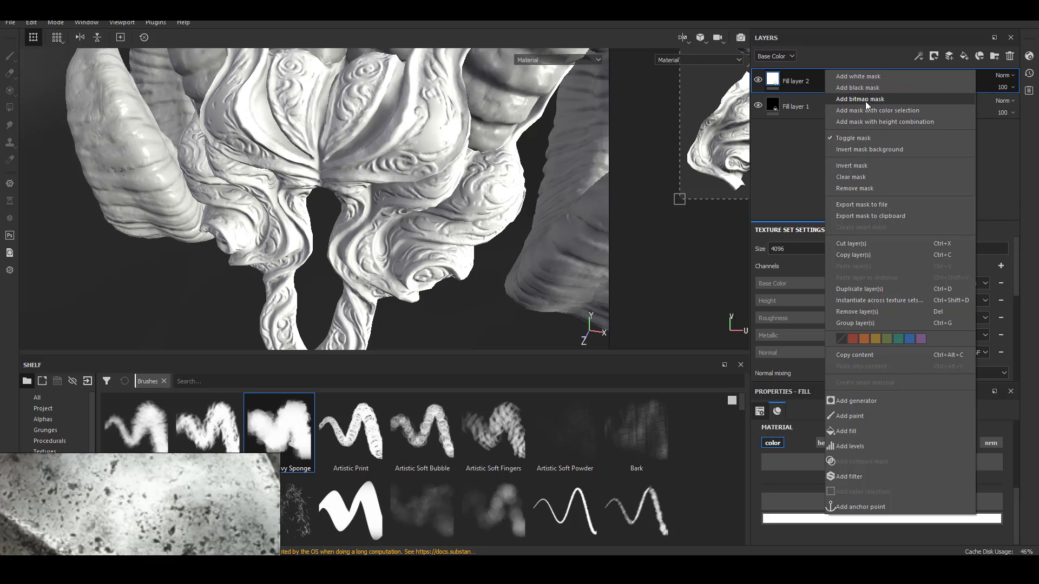
{"action": "left_click", "coordinate": [865, 101]}
{"action": "right_click", "coordinate": [790, 79]}
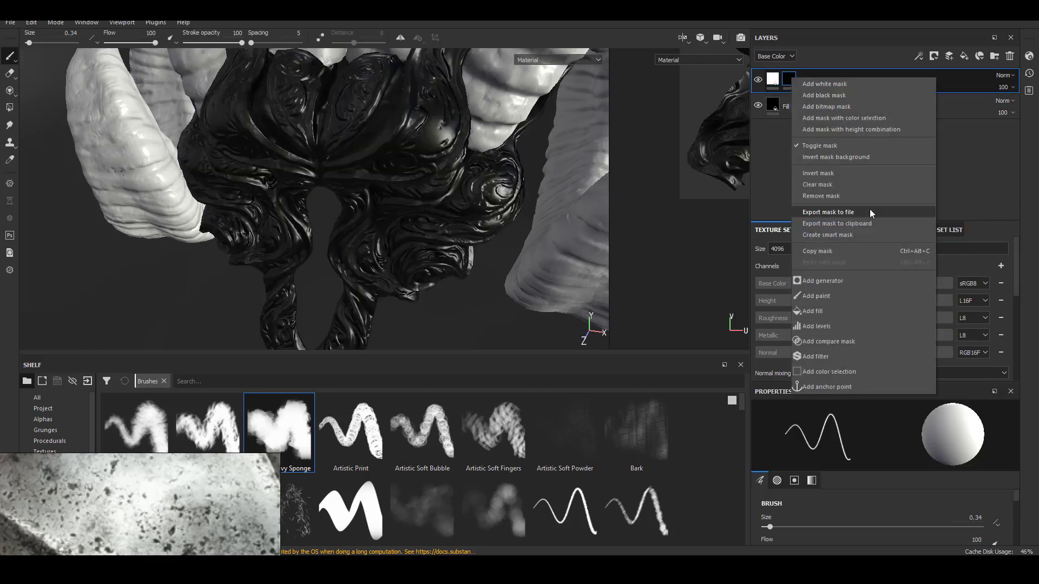
{"action": "left_click", "coordinate": [828, 281]}
{"action": "left_click", "coordinate": [879, 432]}
{"action": "left_click", "coordinate": [883, 381]}
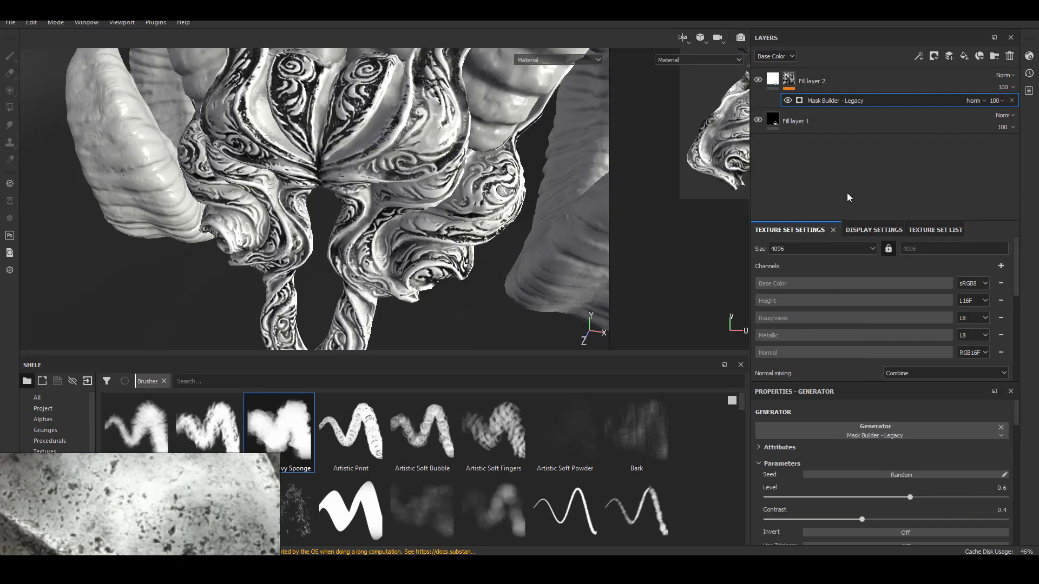
- Turn on Use Triplanar and set AO to -1 in the Mask Builder generator
{"action": "scroll", "coordinate": [866, 479], "scroll_direction": "down", "scroll_amount": 2}
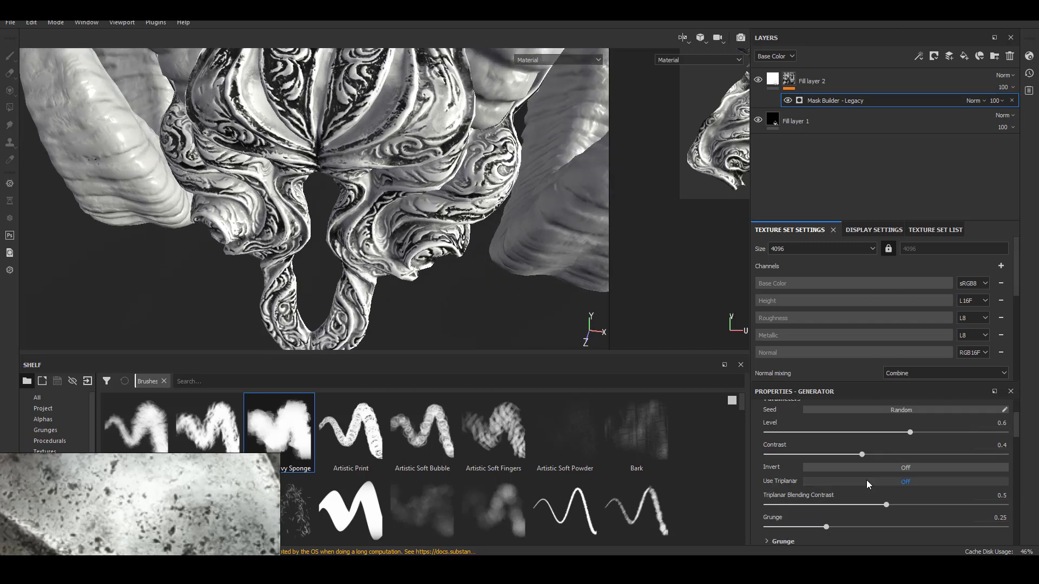
{"action": "left_click", "coordinate": [866, 480]}
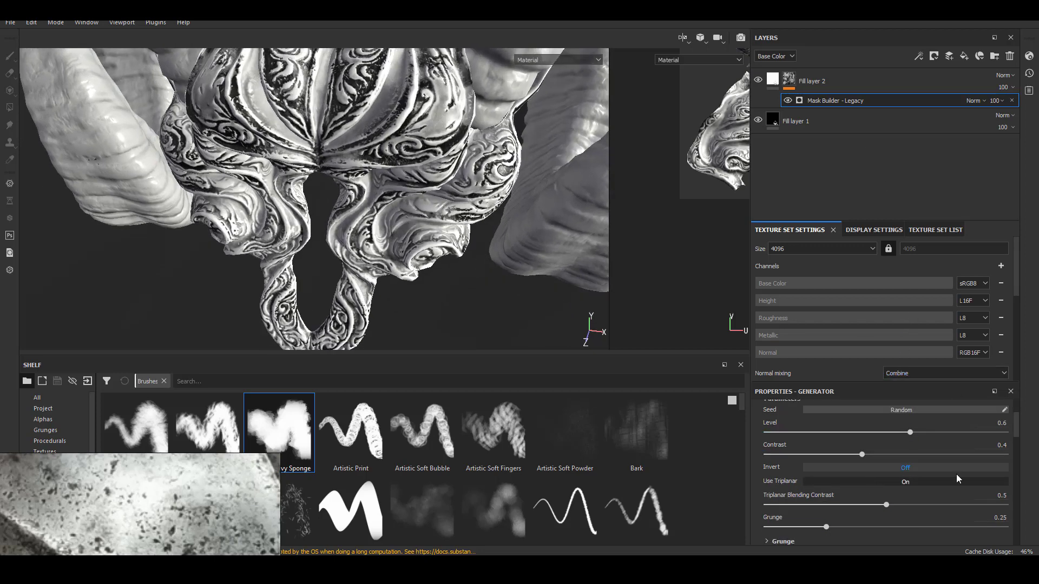
{"action": "scroll", "coordinate": [956, 474], "scroll_direction": "down", "scroll_amount": 3}
{"action": "left_click_drag", "start_coordinate": [783, 469], "coordinate": [668, 471]}
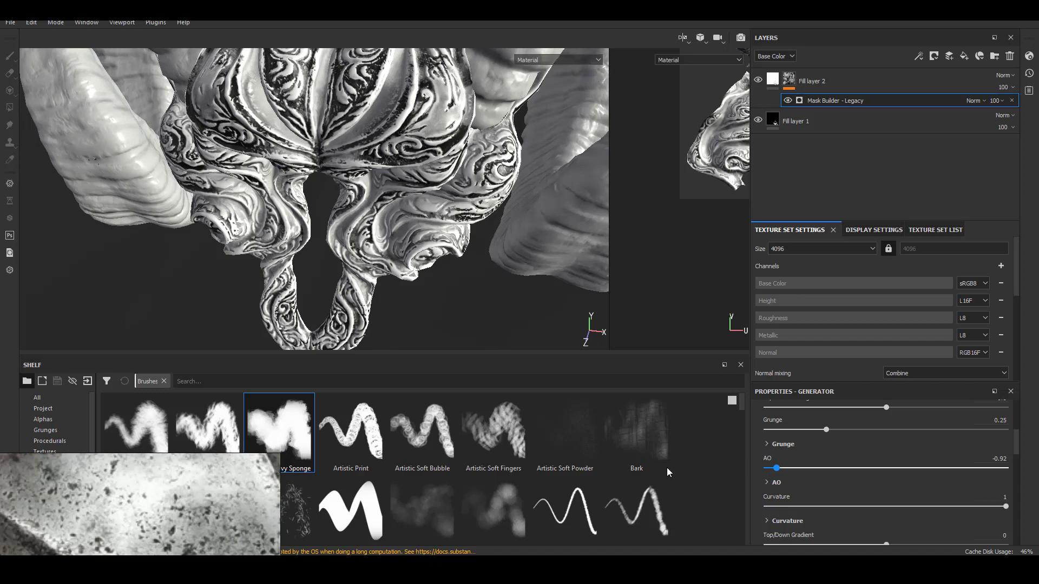
{"action": "left_click_drag", "start_coordinate": [416, 280], "coordinate": [382, 299], "text": "alt"}
{"action": "right_click_drag", "start_coordinate": [382, 299], "coordinate": [379, 253], "text": "alt"}
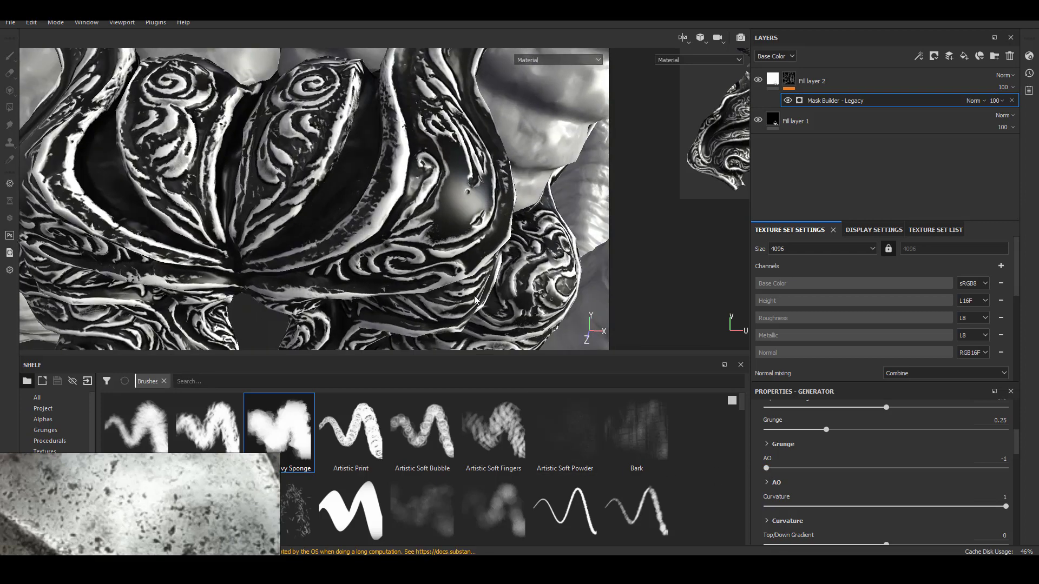
- Set the generator's curvature Convex Range to 0.41 and Convex Contrast to 0.64
{"action": "scroll", "coordinate": [875, 456], "scroll_direction": "down", "scroll_amount": 2}
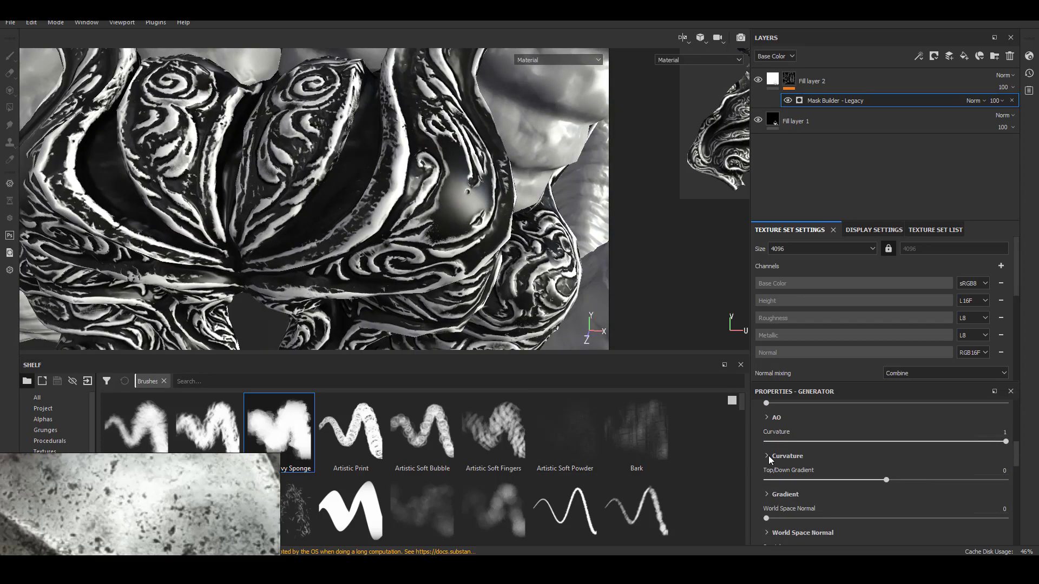
{"action": "left_click", "coordinate": [769, 456]}
{"action": "scroll", "coordinate": [856, 460], "scroll_direction": "down", "scroll_amount": 1}
{"action": "left_click_drag", "start_coordinate": [897, 444], "coordinate": [935, 444]}
{"action": "left_click_drag", "start_coordinate": [774, 467], "coordinate": [938, 445]}
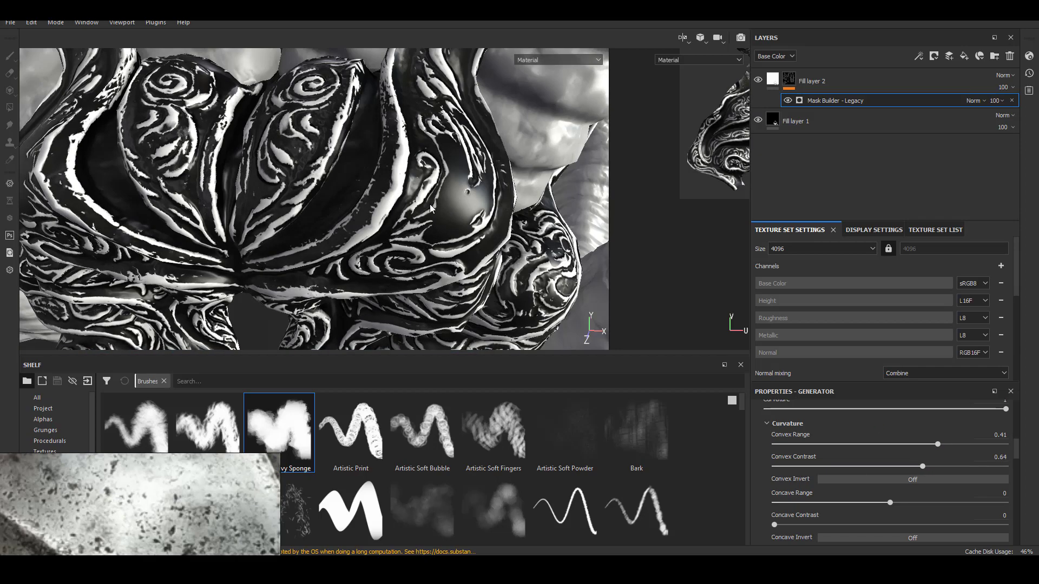
- Try a curvature Convex Range of 0.77 and Convex Contrast of 0.76 on the mask generator
{"action": "scroll", "coordinate": [379, 206], "scroll_direction": "down", "scroll_amount": 4}
{"action": "left_click_drag", "start_coordinate": [390, 227], "coordinate": [476, 205], "text": "alt"}
{"action": "scroll", "coordinate": [394, 173], "scroll_direction": "up", "scroll_amount": 3}
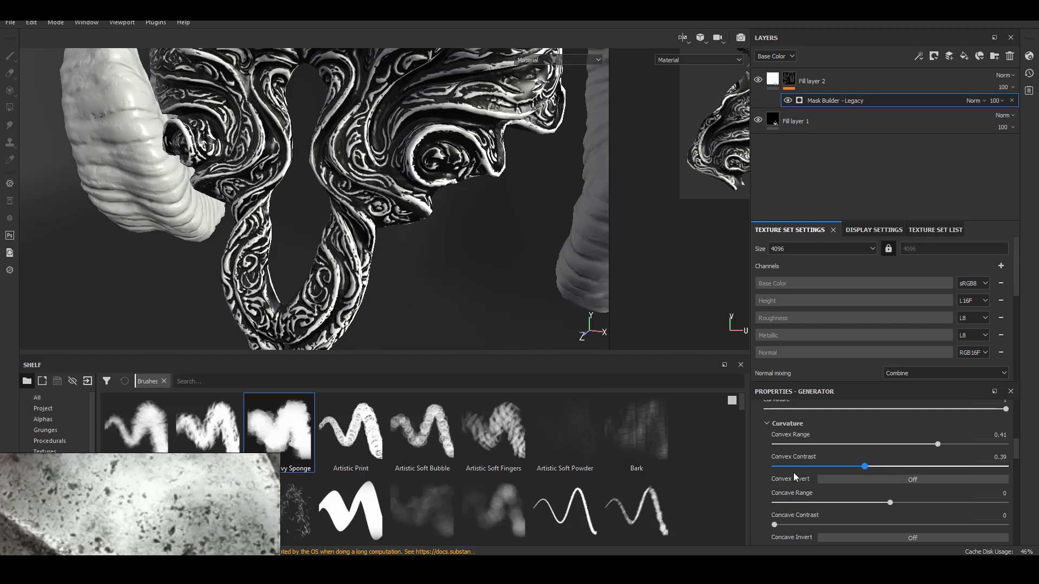
{"action": "left_click", "coordinate": [812, 467]}
{"action": "left_click_drag", "start_coordinate": [853, 467], "coordinate": [981, 448]}
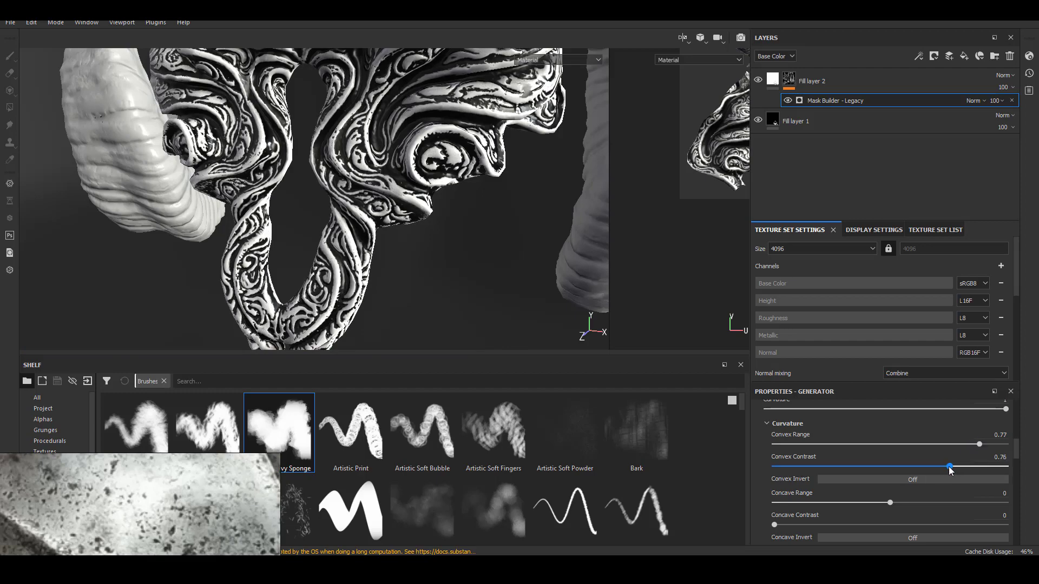
- Set the curvature Convex Range to 0.46 and Convex Contrast to 0.69, checking the mask across the crown ornament
{"action": "scroll", "coordinate": [423, 151], "scroll_direction": "down", "scroll_amount": 4}
{"action": "scroll", "coordinate": [423, 152], "scroll_direction": "up", "scroll_amount": 4}
{"action": "left_click_drag", "start_coordinate": [469, 228], "coordinate": [515, 281], "text": "alt"}
{"action": "left_click", "coordinate": [991, 445]}
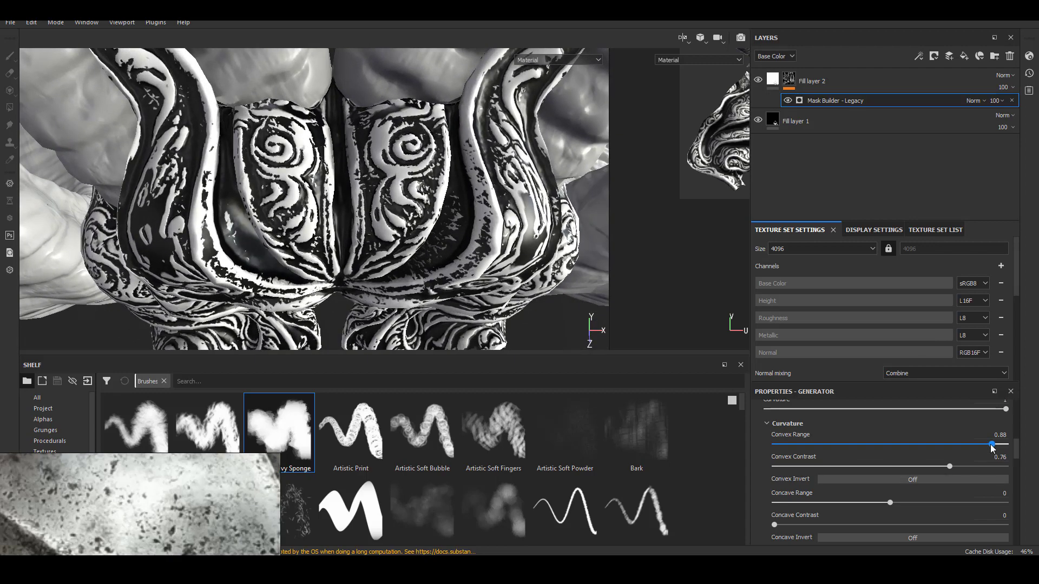
{"action": "left_click_drag", "start_coordinate": [990, 444], "coordinate": [943, 444]}
{"action": "scroll", "coordinate": [314, 199], "scroll_direction": "down", "scroll_amount": 3}
{"action": "middle_click_drag", "start_coordinate": [314, 325], "coordinate": [314, 163], "text": "alt"}
{"action": "left_click_drag", "start_coordinate": [319, 281], "coordinate": [443, 313], "text": "alt"}
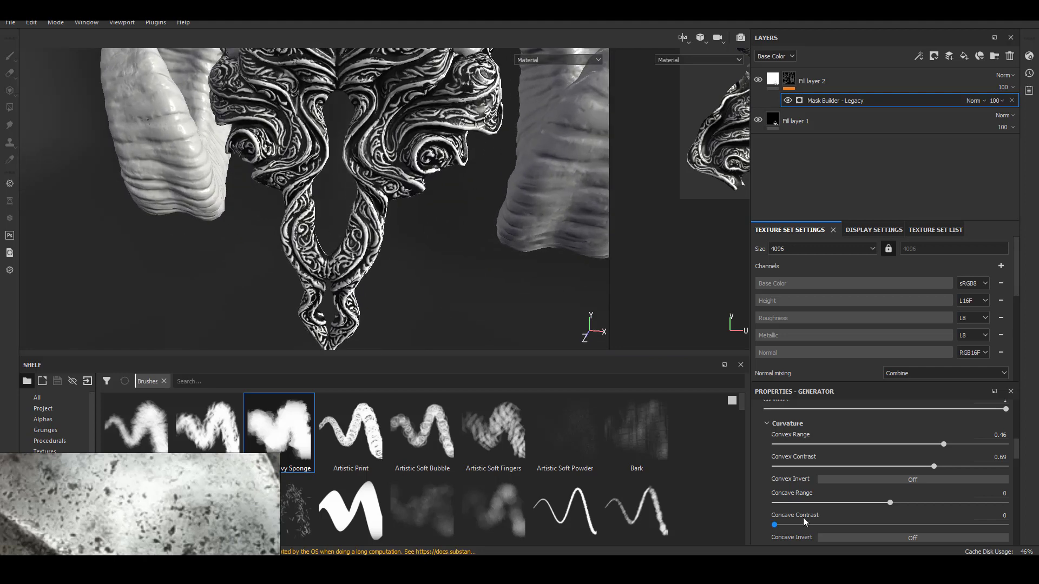
- Set the curvature Concave Range of the mask generator to -1
{"action": "scroll", "coordinate": [760, 455], "scroll_direction": "down", "scroll_amount": 2}
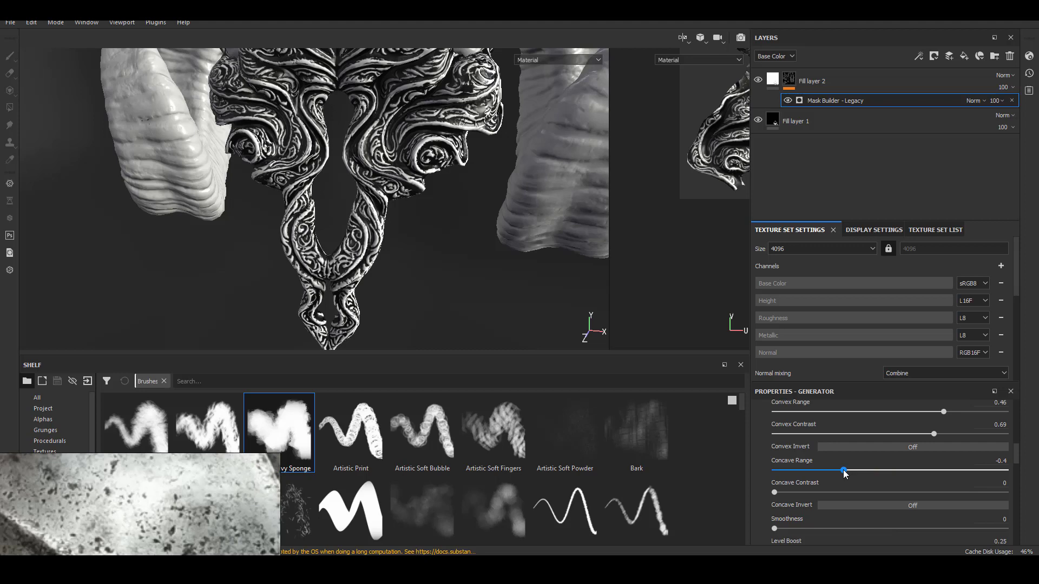
{"action": "left_click_drag", "start_coordinate": [776, 471], "coordinate": [1010, 472]}
{"action": "left_click_drag", "start_coordinate": [889, 470], "coordinate": [754, 469]}
{"action": "left_click_drag", "start_coordinate": [392, 223], "coordinate": [394, 271], "text": "alt"}
{"action": "right_click_drag", "start_coordinate": [394, 270], "coordinate": [481, 271], "text": "alt"}
{"action": "scroll", "coordinate": [755, 469], "scroll_direction": "down", "scroll_amount": 6}
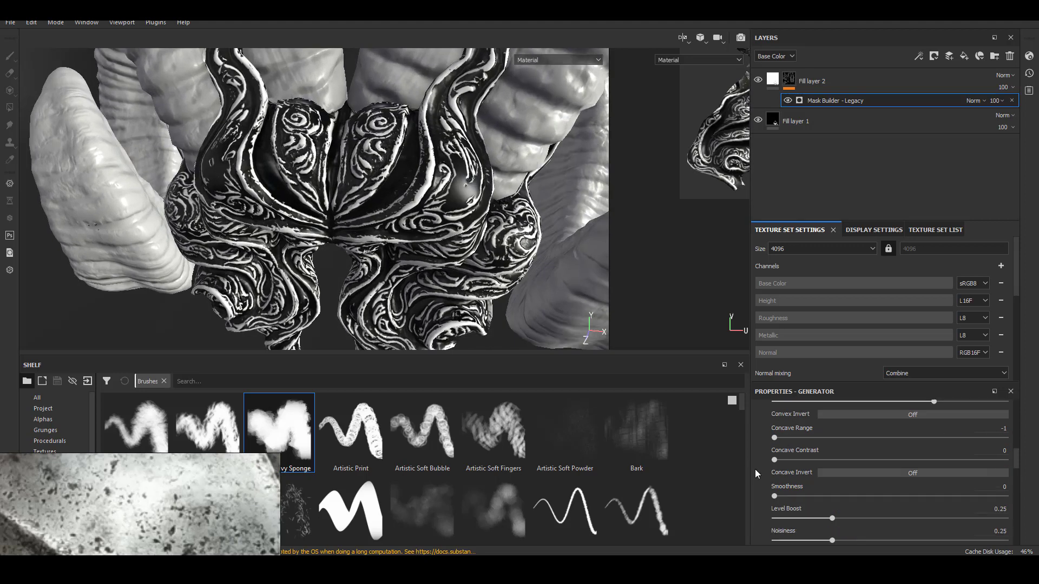
{"action": "scroll", "coordinate": [756, 478], "scroll_direction": "down", "scroll_amount": 2}
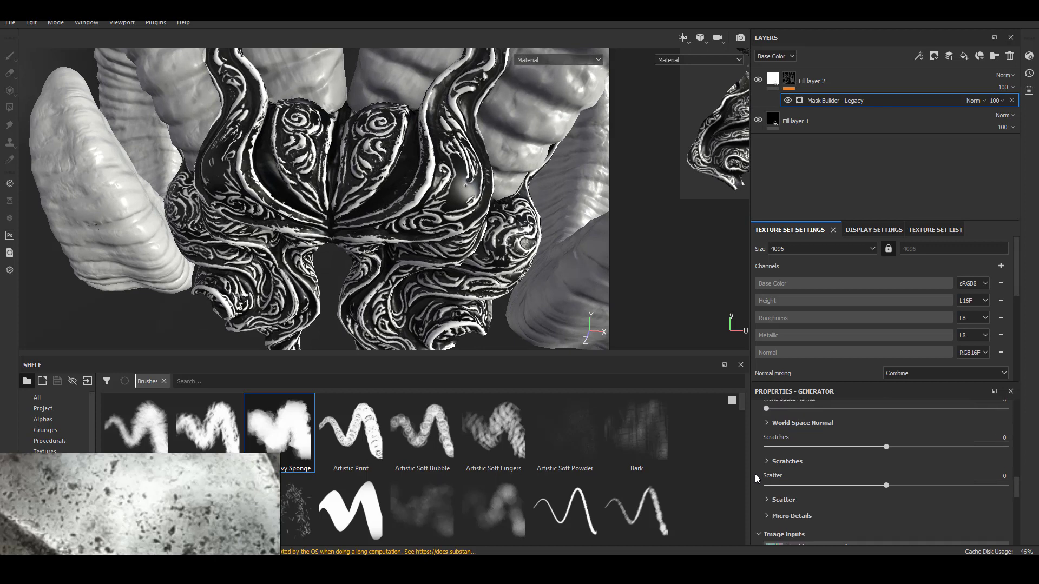
- Examine the curvature mask across the crown ornament and along the ribbed horns from several angles
{"action": "right_click_drag", "start_coordinate": [464, 219], "coordinate": [444, 220], "text": "alt"}
{"action": "left_click_drag", "start_coordinate": [444, 221], "coordinate": [445, 178], "text": "alt"}
{"action": "right_click_drag", "start_coordinate": [445, 179], "coordinate": [422, 178], "text": "alt"}
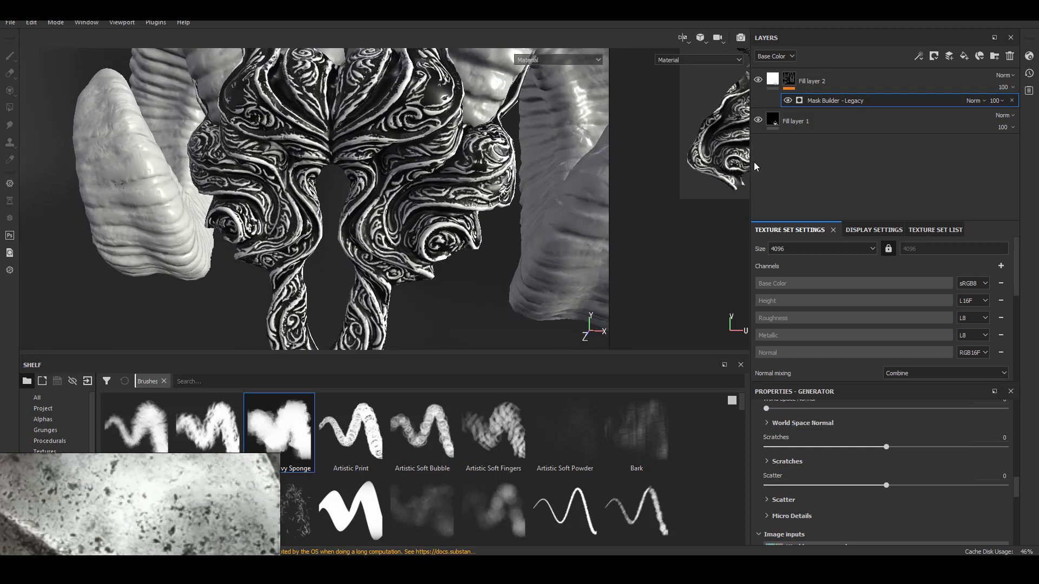
{"action": "left_click_drag", "start_coordinate": [495, 258], "coordinate": [399, 234], "text": "alt"}
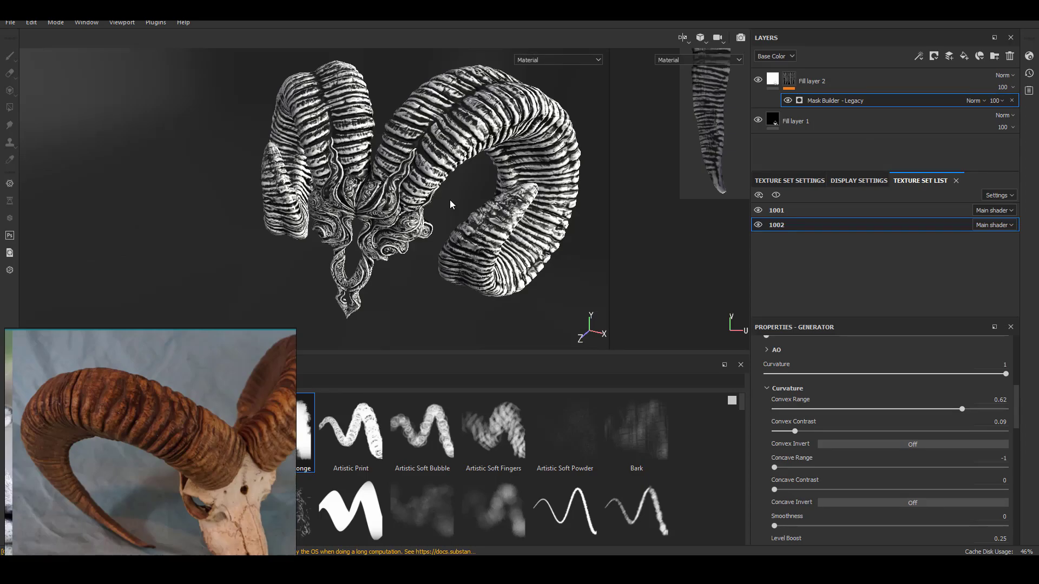
{"action": "mouse_move", "coordinate": [449, 199]}
{"action": "right_mouse_down", "text": "alt"}
{"action": "mouse_move", "coordinate": [430, 218]}
{"action": "mouse_move", "coordinate": [455, 215]}
{"action": "right_mouse_up", "text": "alt"}
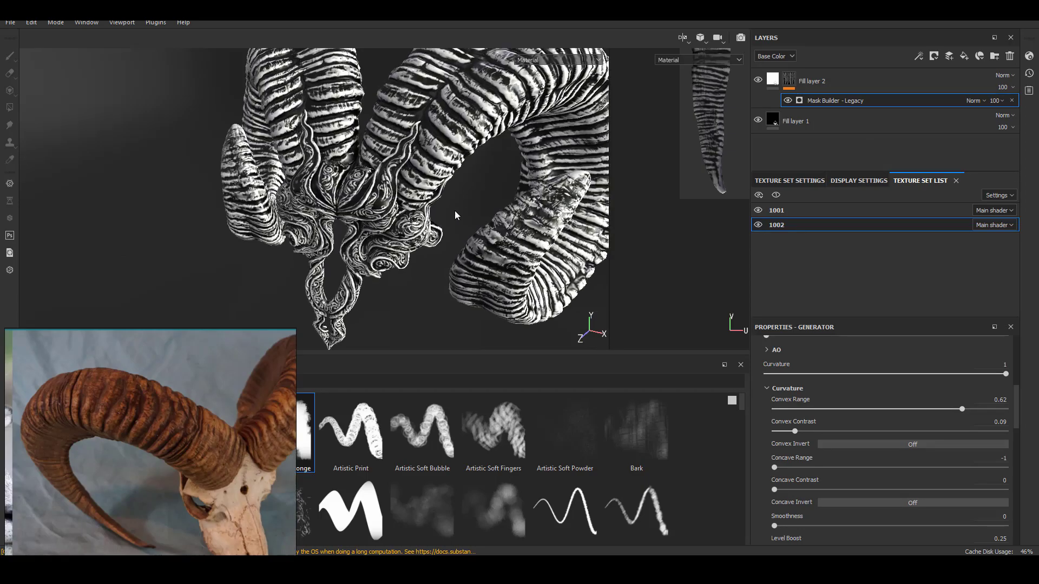
{"action": "left_click_drag", "start_coordinate": [455, 216], "coordinate": [389, 228], "text": "alt"}
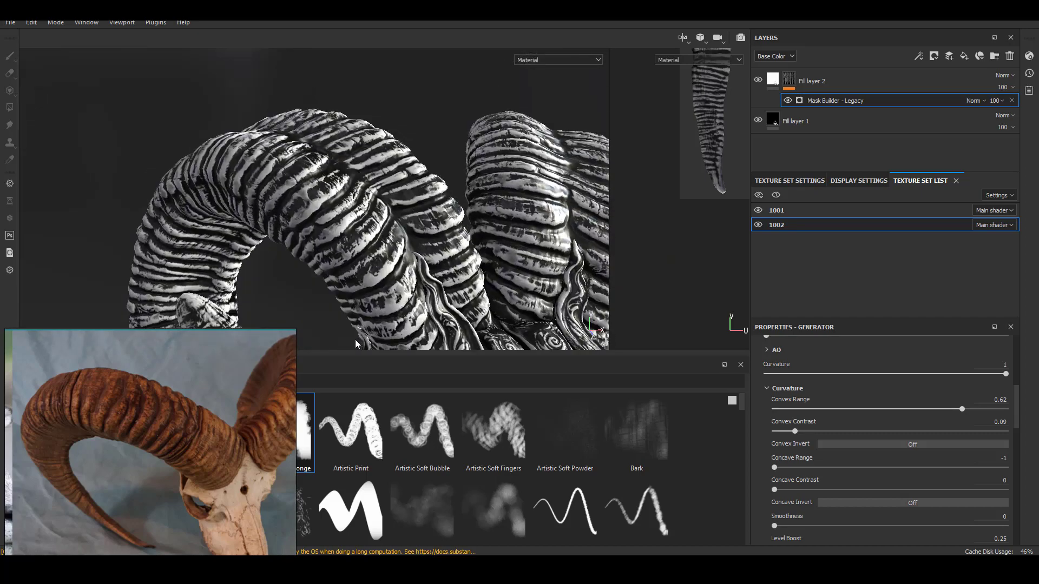
{"action": "middle_click_drag", "start_coordinate": [336, 255], "coordinate": [317, 233], "text": "alt"}
{"action": "right_click_drag", "start_coordinate": [316, 233], "coordinate": [398, 289], "text": "alt"}
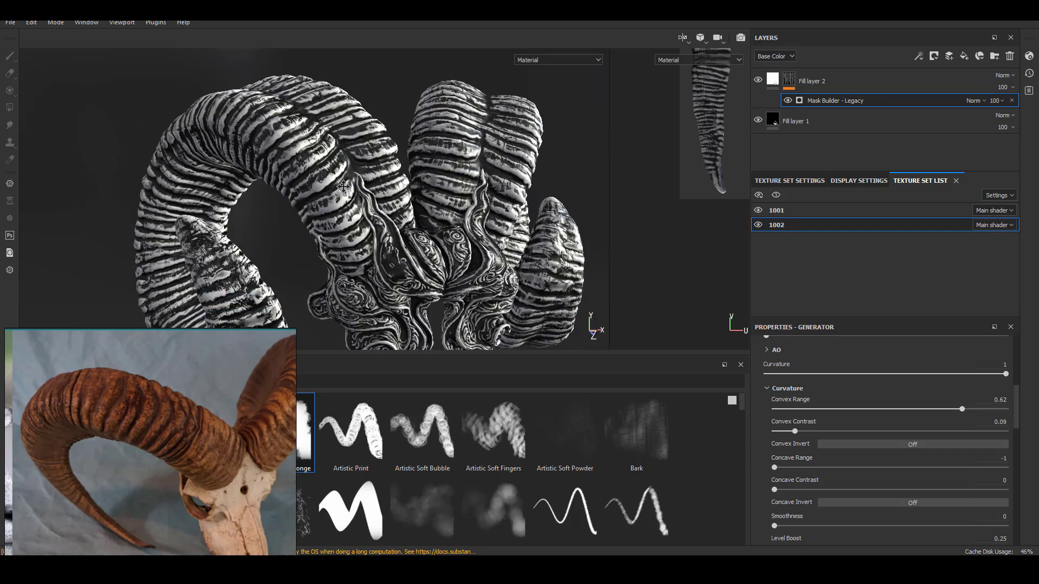
{"action": "middle_click_drag", "start_coordinate": [398, 289], "coordinate": [398, 260], "text": "alt"}
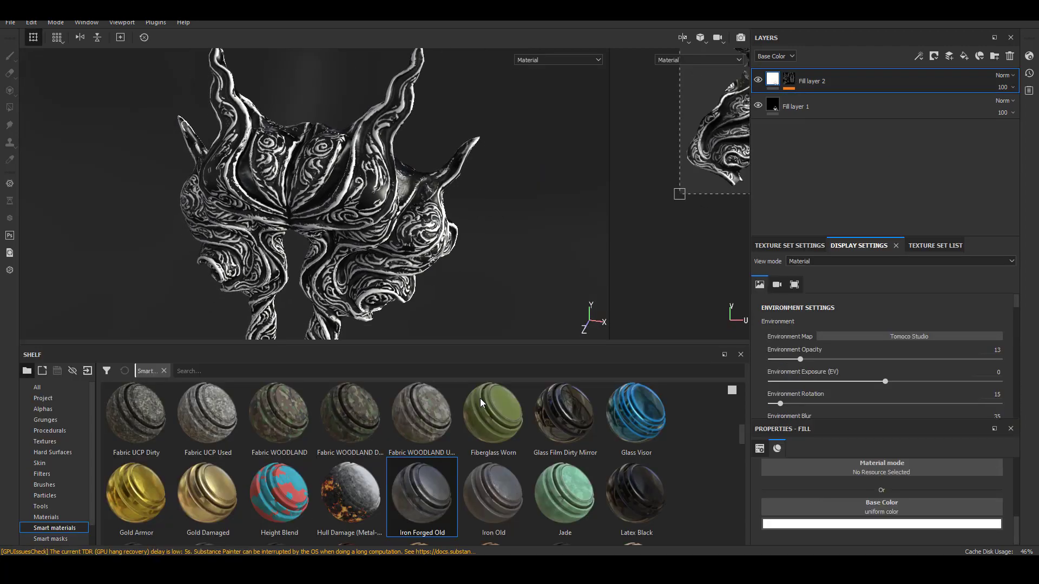
- Add the Iron Forged Old smart material above Fill layer 2 and rotate the environment lighting to 186 to inspect the crown
{"action": "left_click_drag", "start_coordinate": [422, 495], "coordinate": [882, 81]}
{"action": "right_click_drag", "start_coordinate": [292, 239], "coordinate": [368, 238], "text": "alt"}
{"action": "left_click_drag", "start_coordinate": [346, 241], "coordinate": [400, 243], "text": "alt"}
{"action": "right_click_drag", "start_coordinate": [390, 247], "coordinate": [463, 247], "text": "shift"}
{"action": "right_click_drag", "start_coordinate": [463, 247], "coordinate": [379, 238], "text": "alt"}
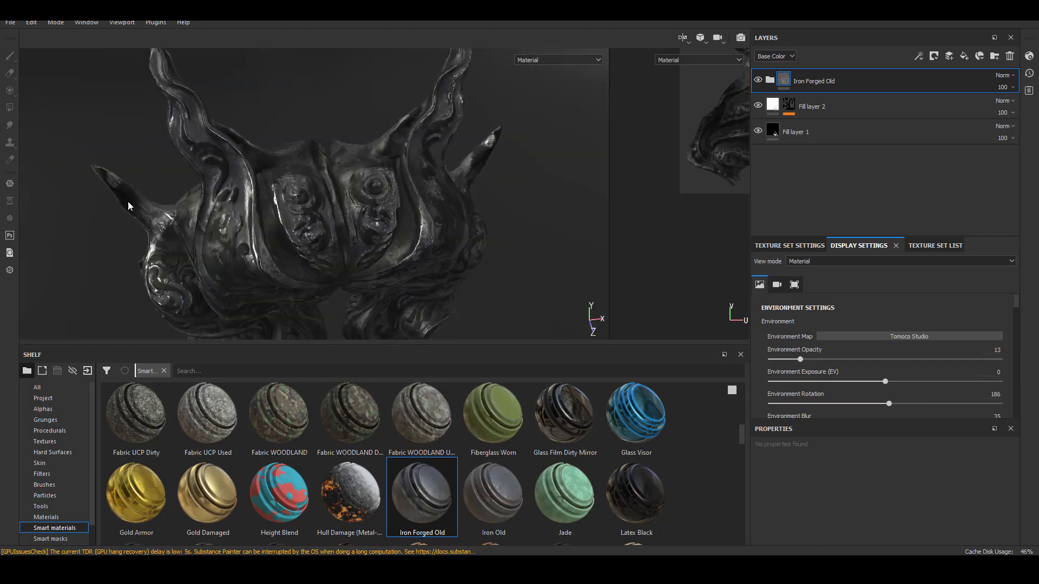
{"action": "left_click_drag", "start_coordinate": [379, 238], "coordinate": [293, 190], "text": "alt"}
{"action": "right_click_drag", "start_coordinate": [292, 190], "coordinate": [237, 174], "text": "alt"}
{"action": "left_click_drag", "start_coordinate": [238, 179], "coordinate": [379, 246], "text": "alt"}
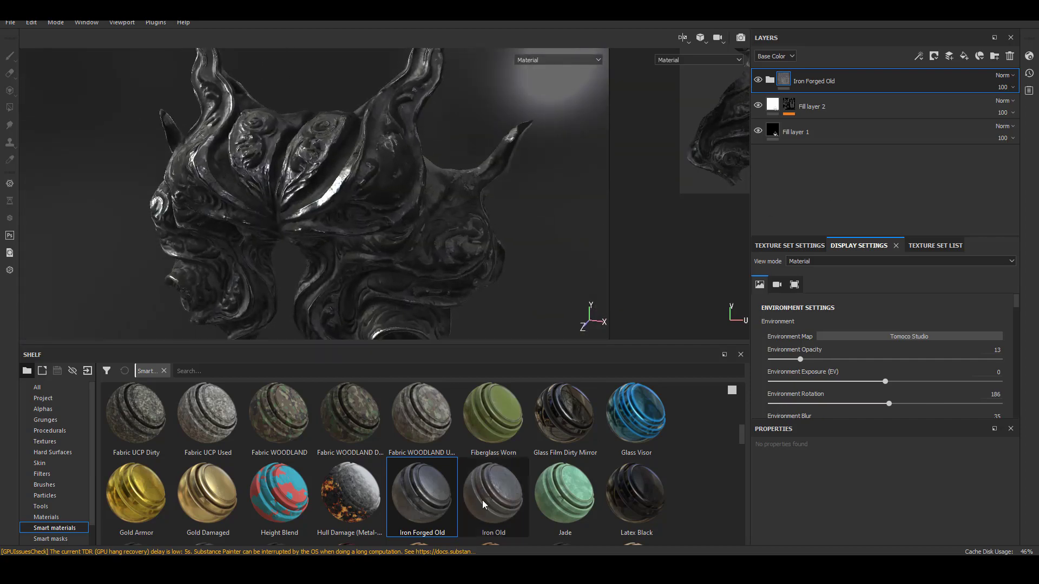
- Add the Bronze Armor smart material above Iron Forged Old and inspect it with the environment rotation at 195
{"action": "scroll", "coordinate": [485, 475], "scroll_direction": "up", "scroll_amount": 5}
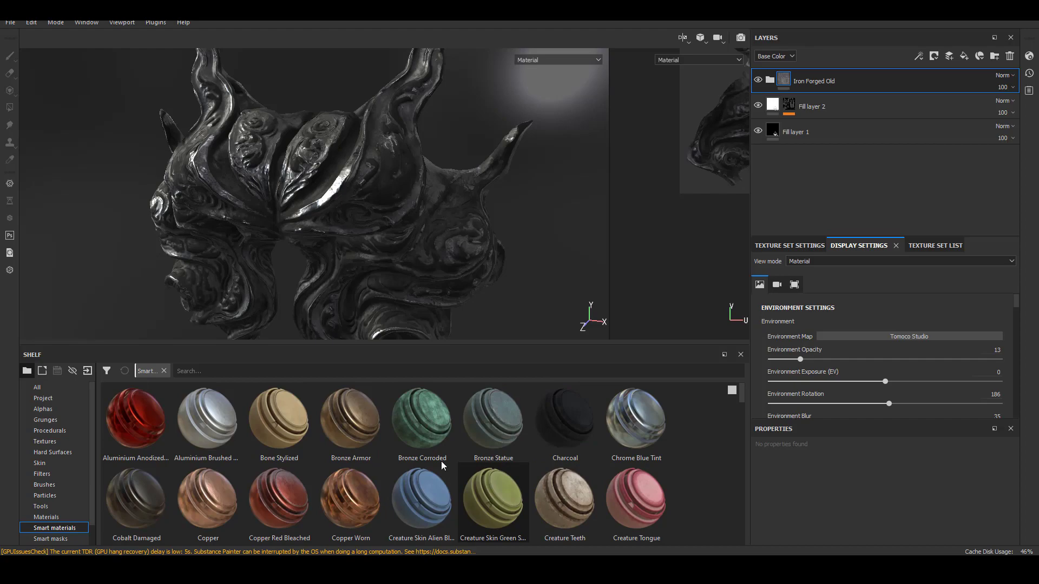
{"action": "left_click_drag", "start_coordinate": [350, 420], "coordinate": [885, 73]}
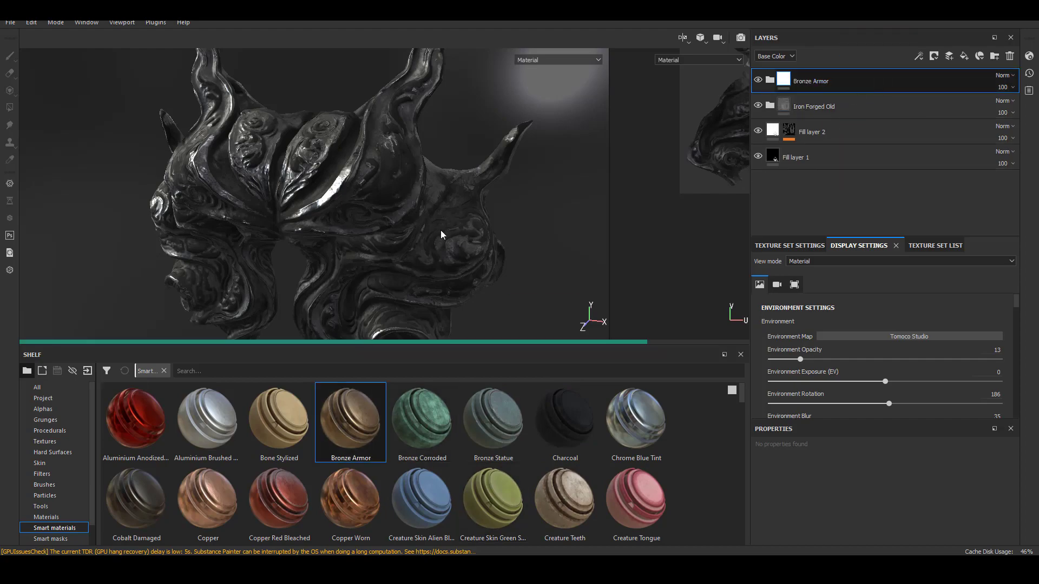
{"action": "left_click_drag", "start_coordinate": [451, 233], "coordinate": [476, 236], "text": "alt"}
{"action": "right_click_drag", "start_coordinate": [477, 236], "coordinate": [379, 252], "text": "alt"}
{"action": "right_click_drag", "start_coordinate": [379, 252], "coordinate": [263, 251], "text": "alt"}
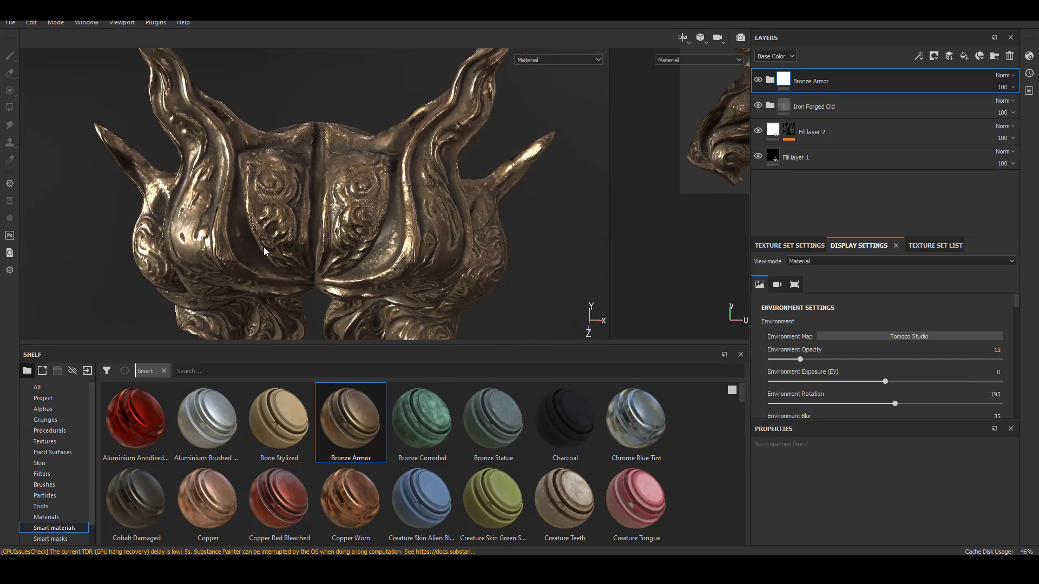
- Give the Bronze Armor folder a black mask with a Mask Builder - Legacy generator and rotate the environment lighting to 290
{"action": "right_click", "coordinate": [836, 77]}
{"action": "left_click", "coordinate": [876, 93]}
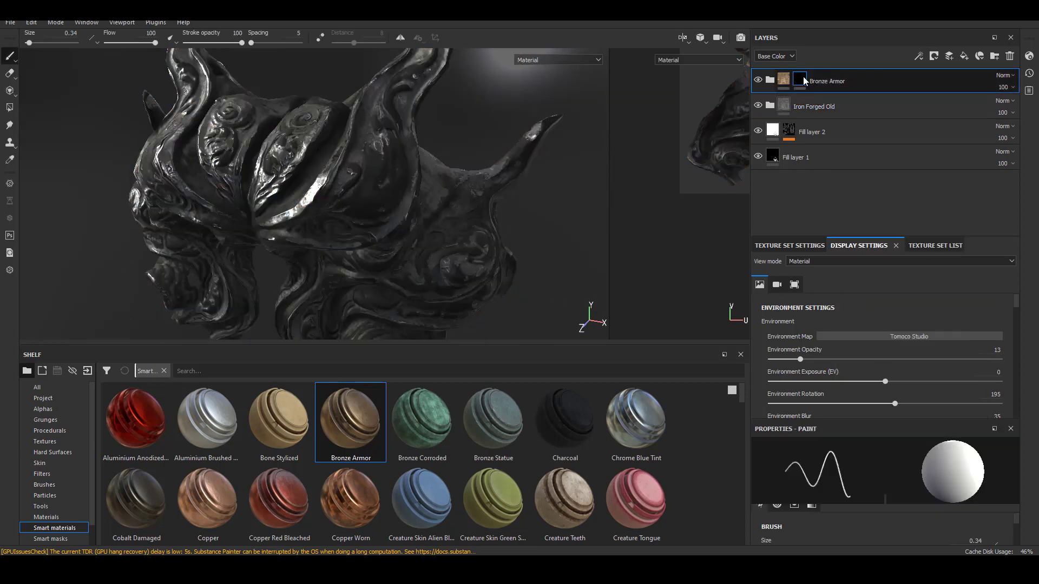
{"action": "right_click", "coordinate": [803, 76]}
{"action": "left_click", "coordinate": [842, 281]}
{"action": "left_click", "coordinate": [882, 469]}
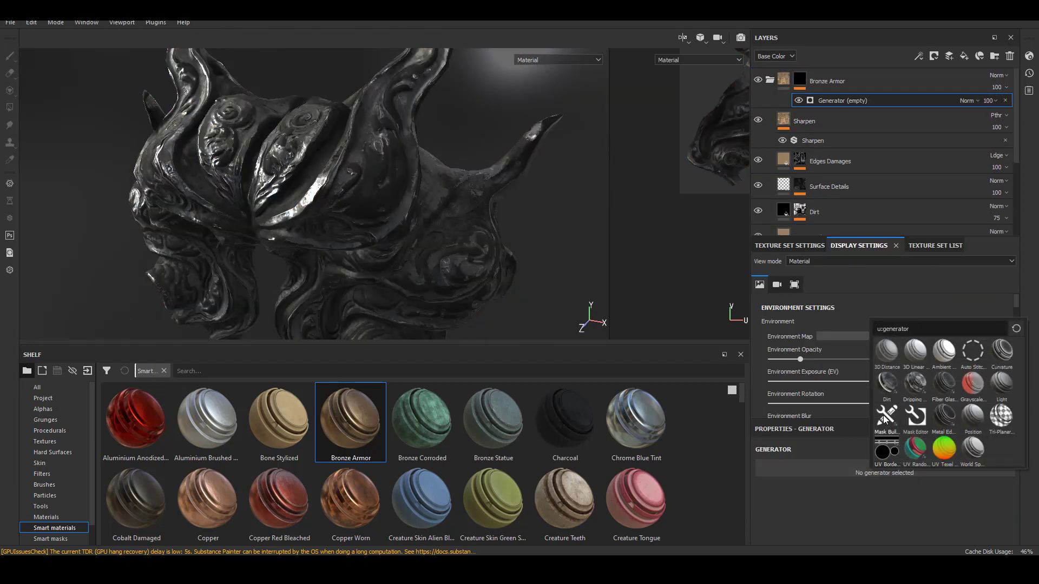
{"action": "left_click", "coordinate": [886, 419]}
{"action": "scroll", "coordinate": [428, 198], "scroll_direction": "up", "scroll_amount": 3}
{"action": "right_click_drag", "start_coordinate": [428, 198], "coordinate": [379, 200], "text": "shift"}
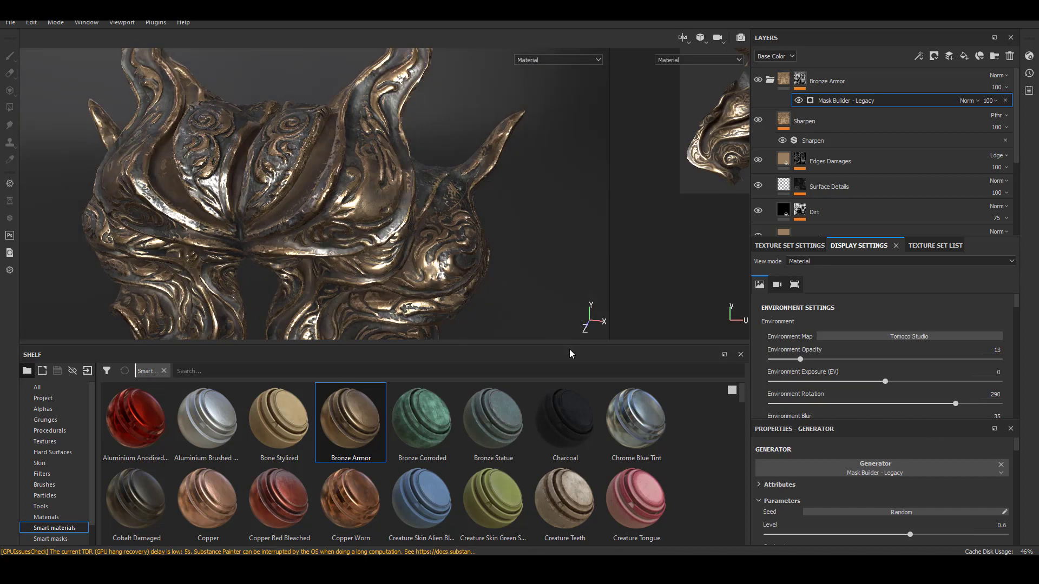
- Turn on Use Triplanar for the Bronze Armor mask generator, check the crown, and enlarge the area showing the generator settings
{"action": "scroll", "coordinate": [910, 447], "scroll_direction": "down", "scroll_amount": 3}
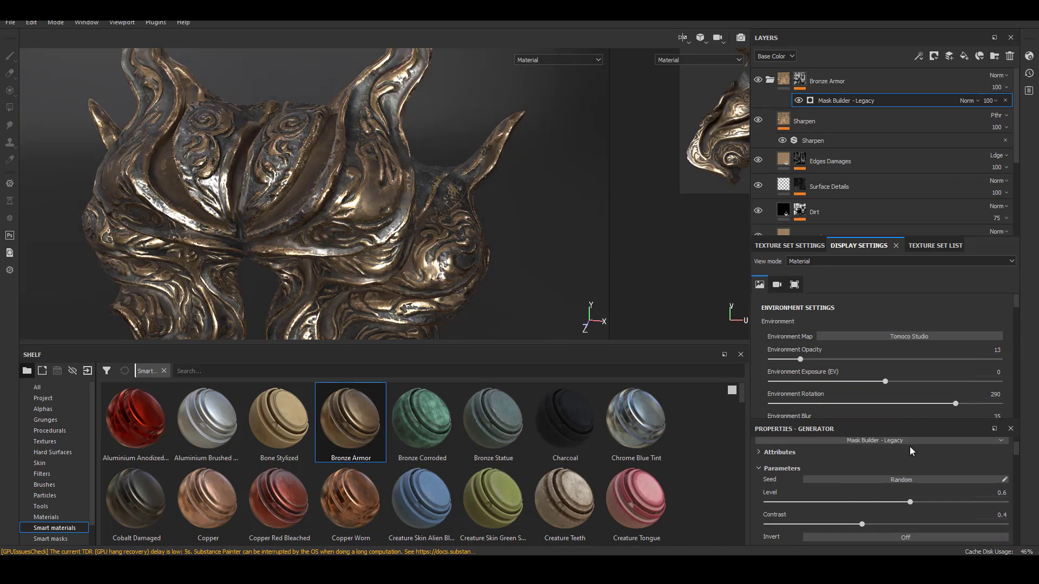
{"action": "left_click", "coordinate": [896, 488]}
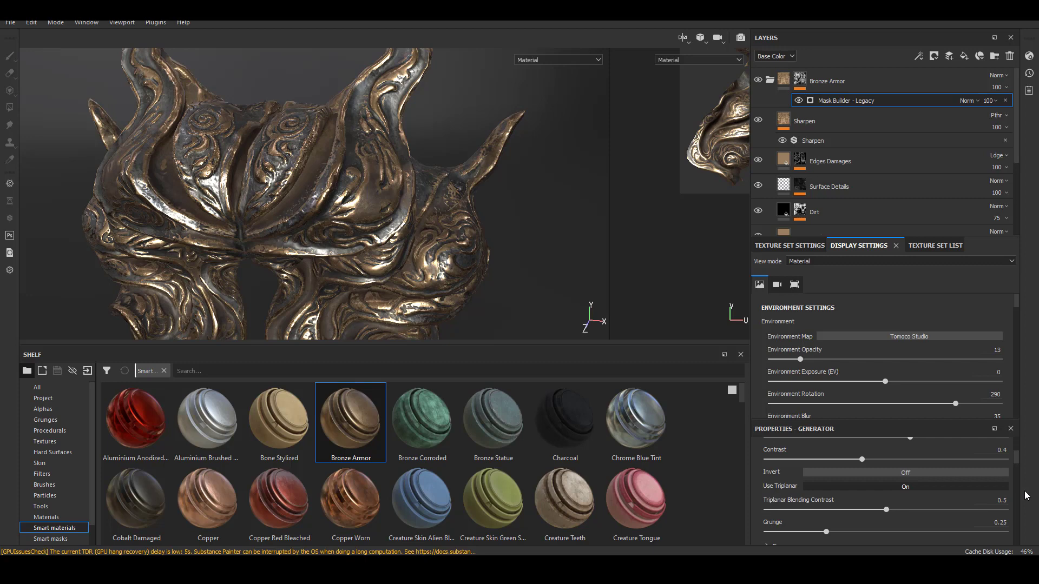
{"action": "scroll", "coordinate": [901, 463], "scroll_direction": "down", "scroll_amount": 2}
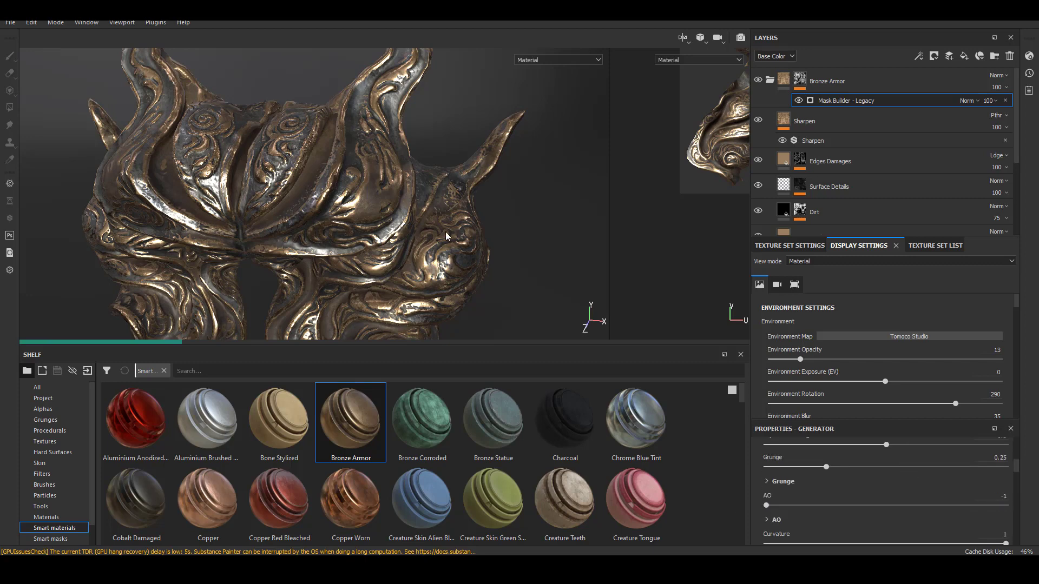
{"action": "left_click_drag", "start_coordinate": [415, 228], "coordinate": [283, 218], "text": "alt"}
{"action": "right_click_drag", "start_coordinate": [285, 220], "coordinate": [487, 249], "text": "alt"}
{"action": "scroll", "coordinate": [779, 490], "scroll_direction": "down", "scroll_amount": 2}
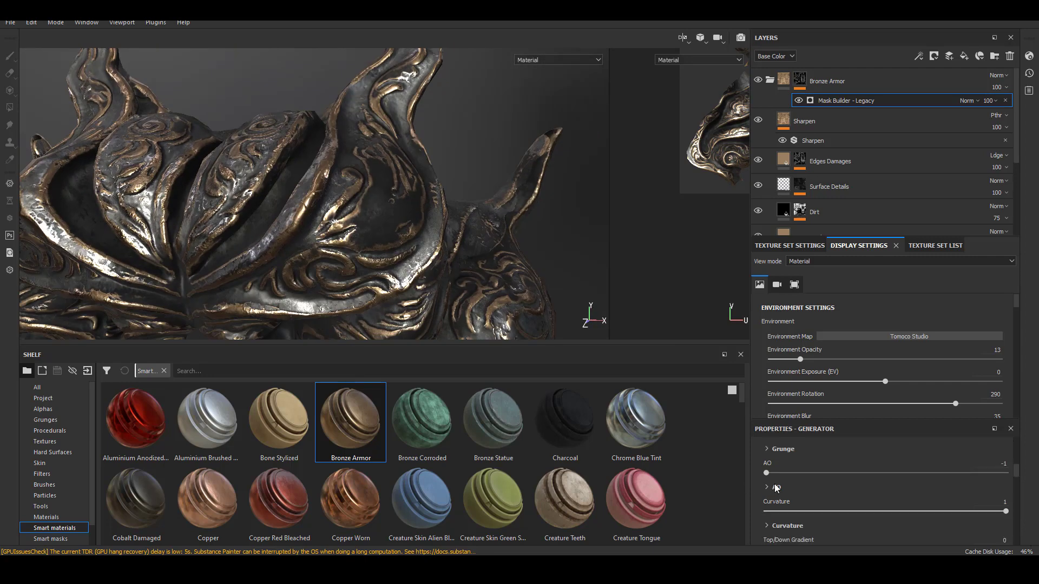
{"action": "left_click_drag", "start_coordinate": [831, 421], "coordinate": [853, 327]}
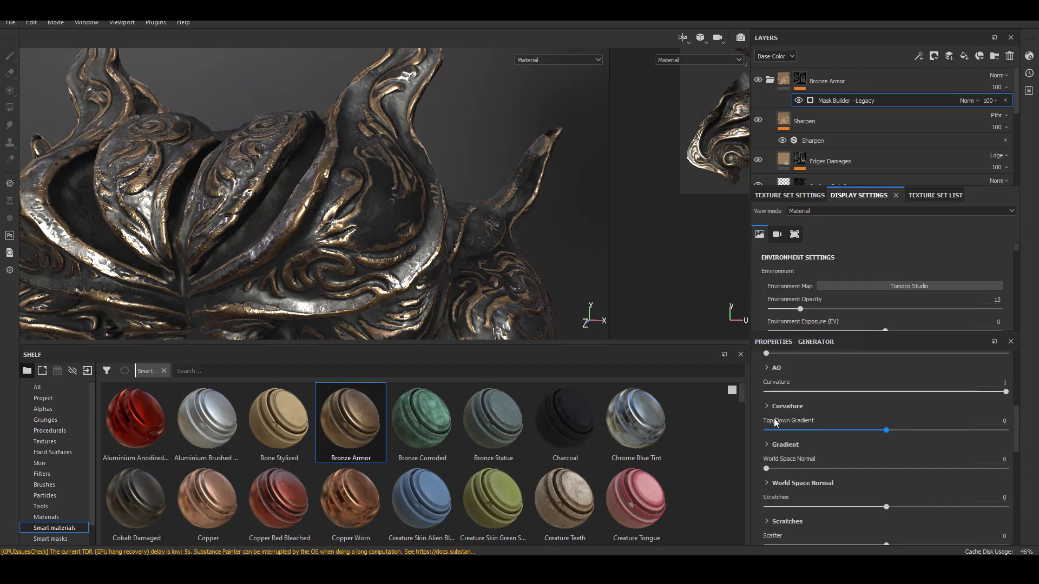
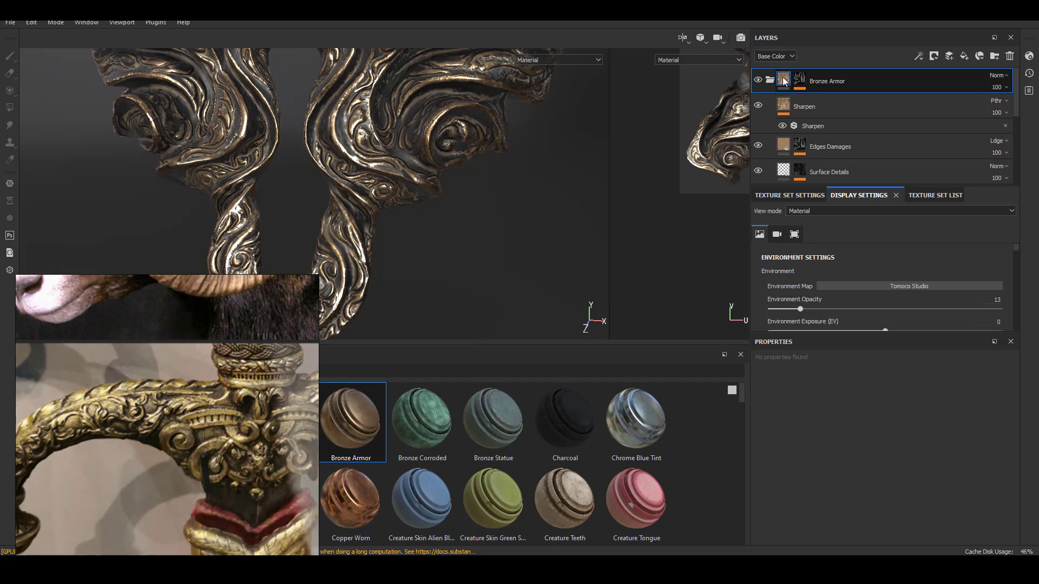
- Set the base color of Bronze Armor's Base Metal layer to a more saturated gold, RGB 0.440, 0.235, 0.063
{"action": "left_click", "coordinate": [829, 106]}
{"action": "left_click", "coordinate": [846, 149]}
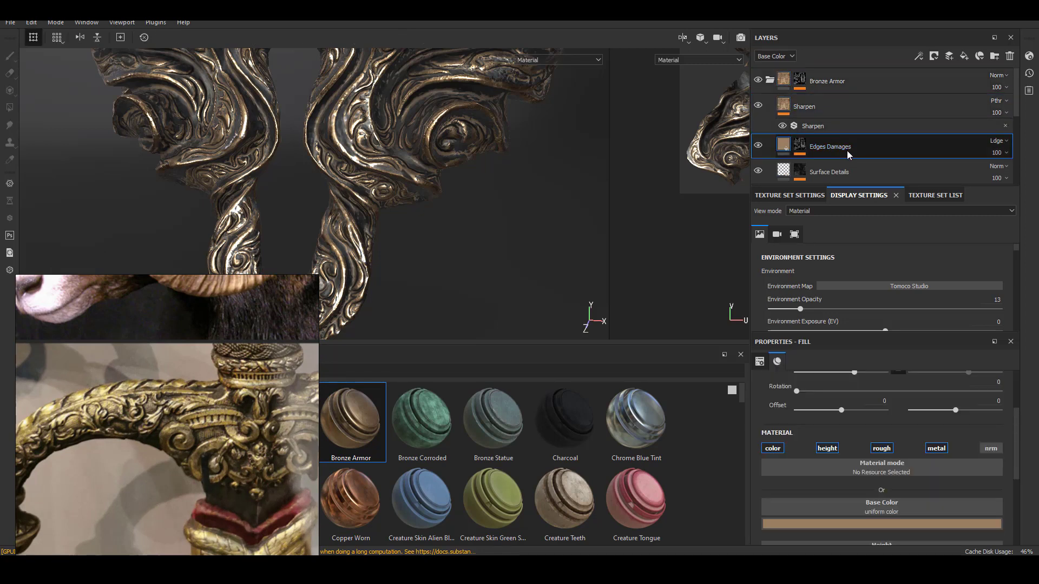
{"action": "scroll", "coordinate": [859, 149], "scroll_direction": "down", "scroll_amount": 2}
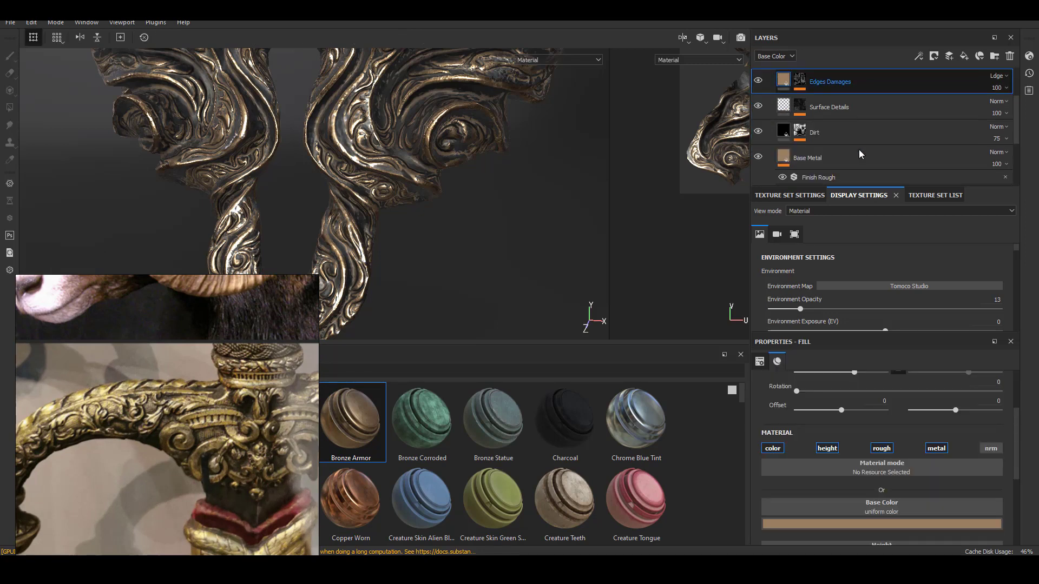
{"action": "left_click", "coordinate": [858, 154]}
{"action": "left_click", "coordinate": [930, 523]}
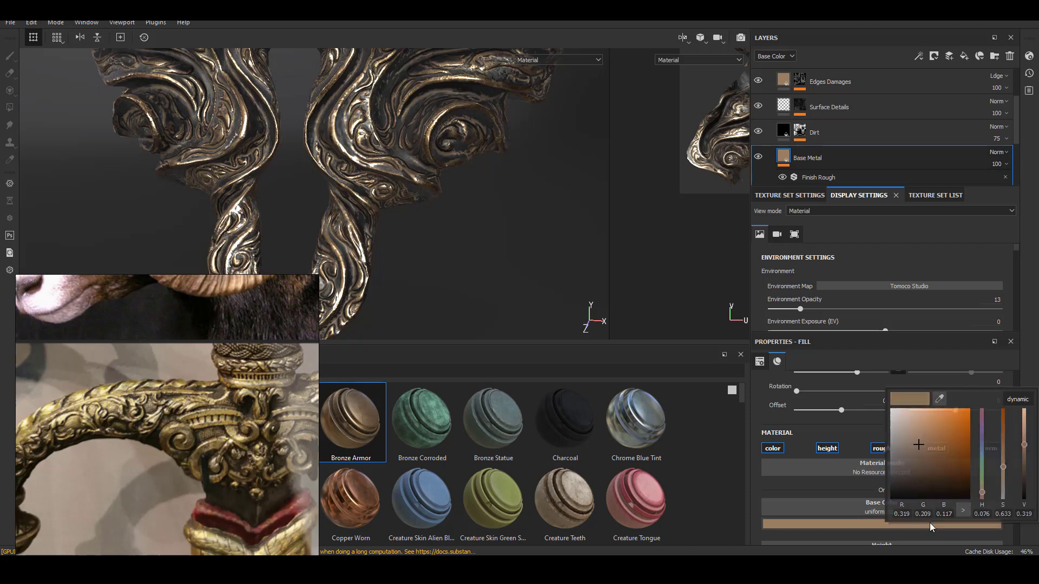
{"action": "left_click", "coordinate": [933, 439]}
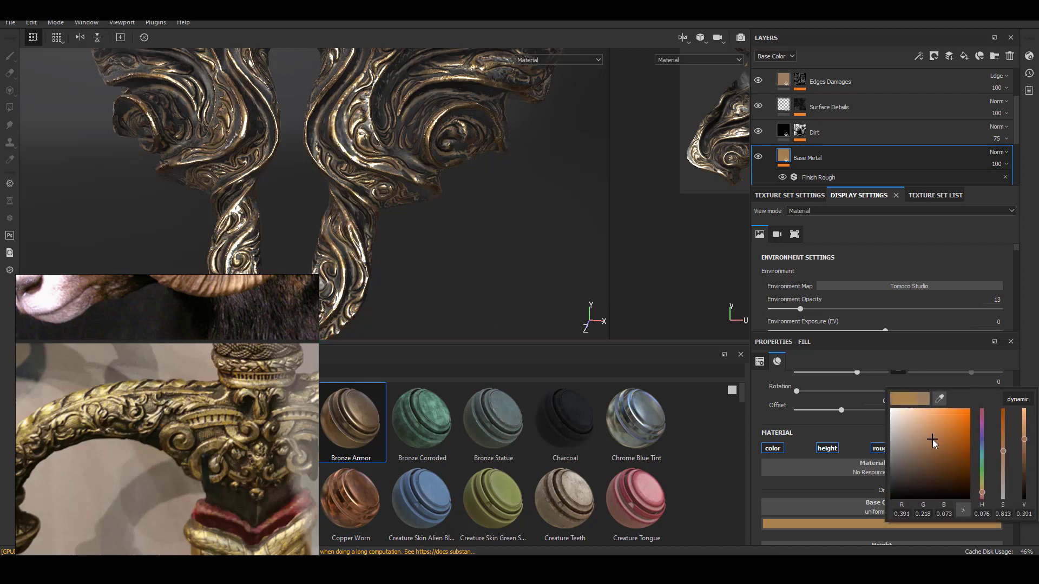
{"action": "left_click", "coordinate": [937, 436]}
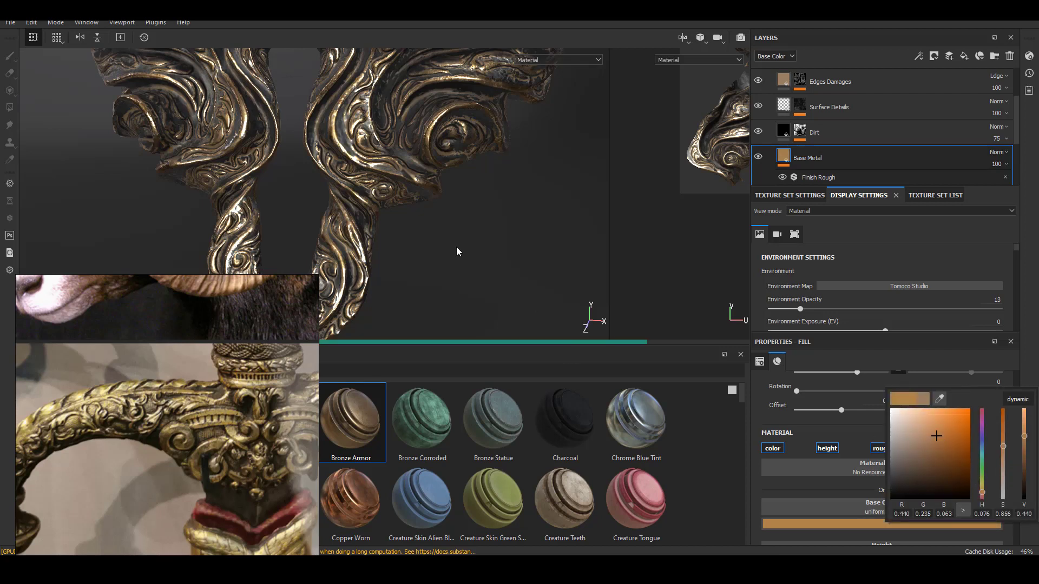
- Examine the recolored bronze on the crown from several angles and distances against the gilded ornament reference
{"action": "left_click_drag", "start_coordinate": [451, 232], "coordinate": [390, 178], "text": "alt"}
{"action": "scroll", "coordinate": [368, 162], "scroll_direction": "down", "scroll_amount": 3}
{"action": "middle_click_drag", "start_coordinate": [338, 111], "coordinate": [444, 206], "text": "alt"}
{"action": "left_click_drag", "start_coordinate": [444, 206], "coordinate": [445, 252], "text": "alt"}
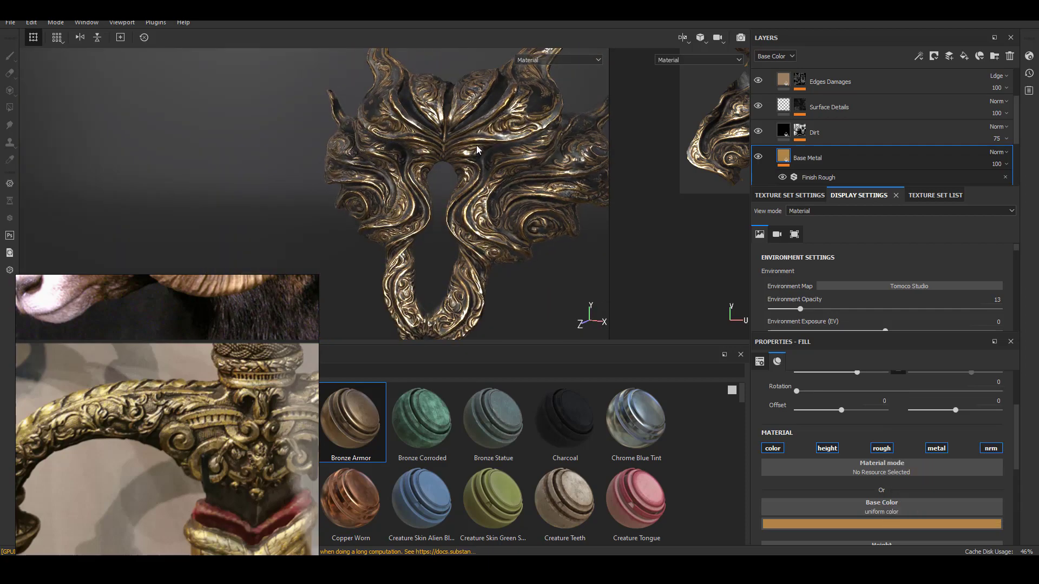
{"action": "scroll", "coordinate": [433, 178], "scroll_direction": "up", "scroll_amount": 3}
{"action": "left_click_drag", "start_coordinate": [412, 179], "coordinate": [420, 218], "text": "alt"}
{"action": "scroll", "coordinate": [476, 254], "scroll_direction": "down", "scroll_amount": 3}
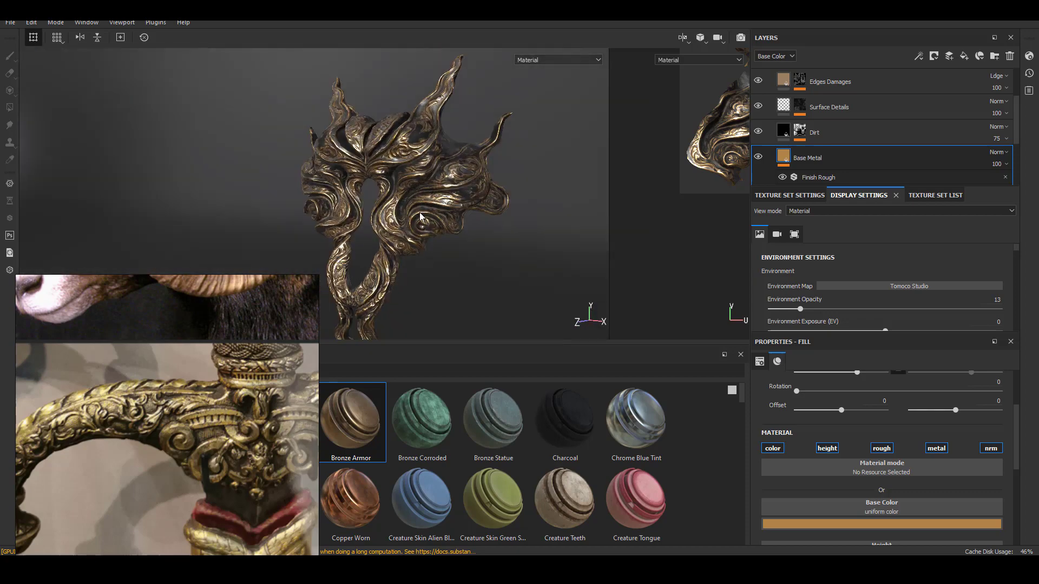
{"action": "scroll", "coordinate": [419, 218], "scroll_direction": "up", "scroll_amount": 3}
{"action": "scroll", "coordinate": [223, 440], "scroll_direction": "up", "scroll_amount": 3}
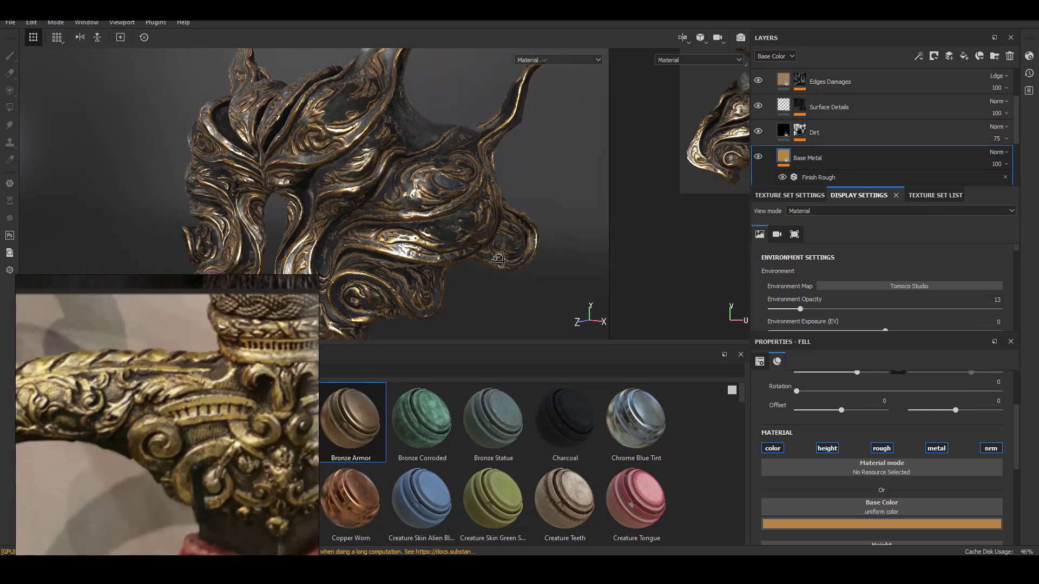
{"action": "left_click_drag", "start_coordinate": [498, 260], "coordinate": [460, 265], "text": "alt"}
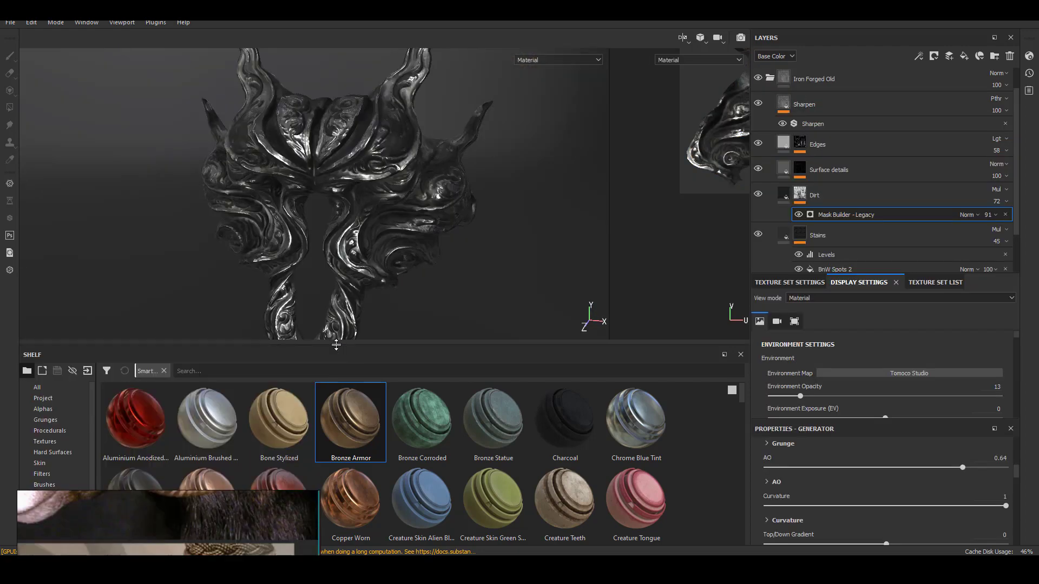
- Enlarge the viewport and hide the Sharpen, Edges, Surface details, Dirt and Stains layers of Iron Forged Old
{"action": "left_click_drag", "start_coordinate": [336, 345], "coordinate": [400, 432]}
{"action": "left_click_drag", "start_coordinate": [368, 303], "coordinate": [349, 348], "text": "alt"}
{"action": "scroll", "coordinate": [349, 348], "scroll_direction": "up", "scroll_amount": 3}
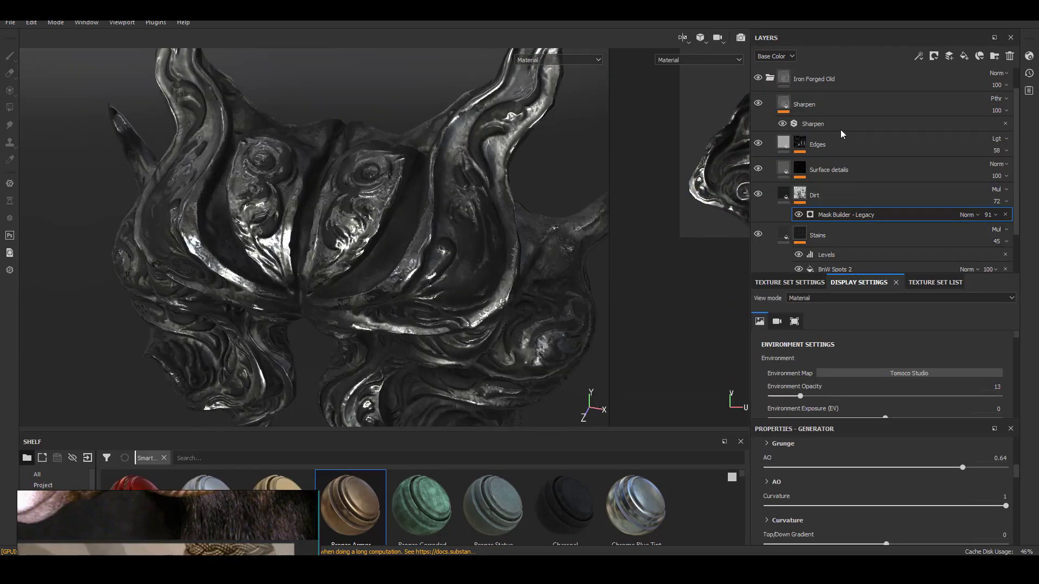
{"action": "left_click", "coordinate": [758, 168]}
{"action": "left_click", "coordinate": [759, 192]}
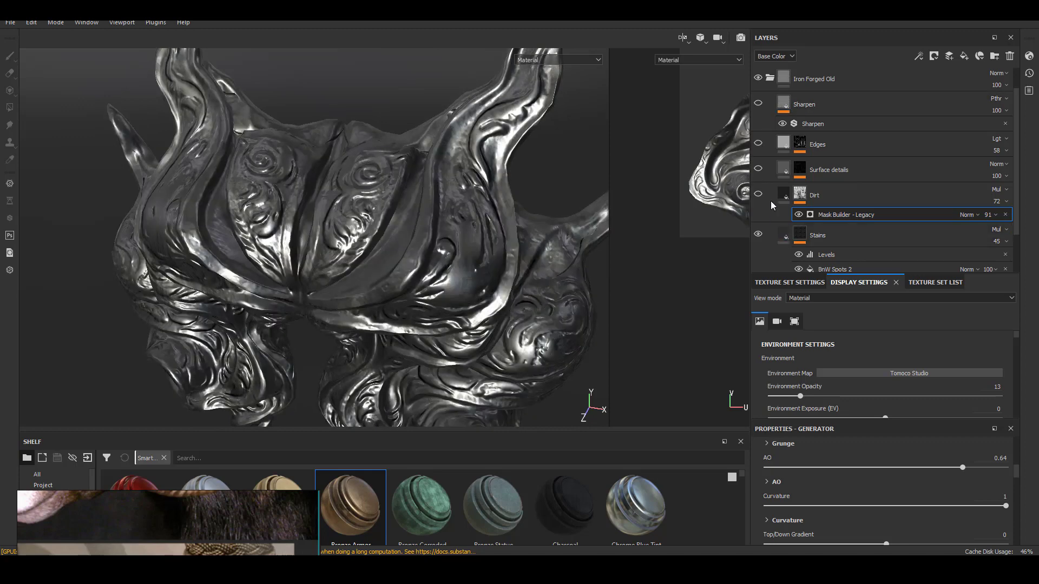
{"action": "scroll", "coordinate": [775, 250], "scroll_direction": "down", "scroll_amount": 2}
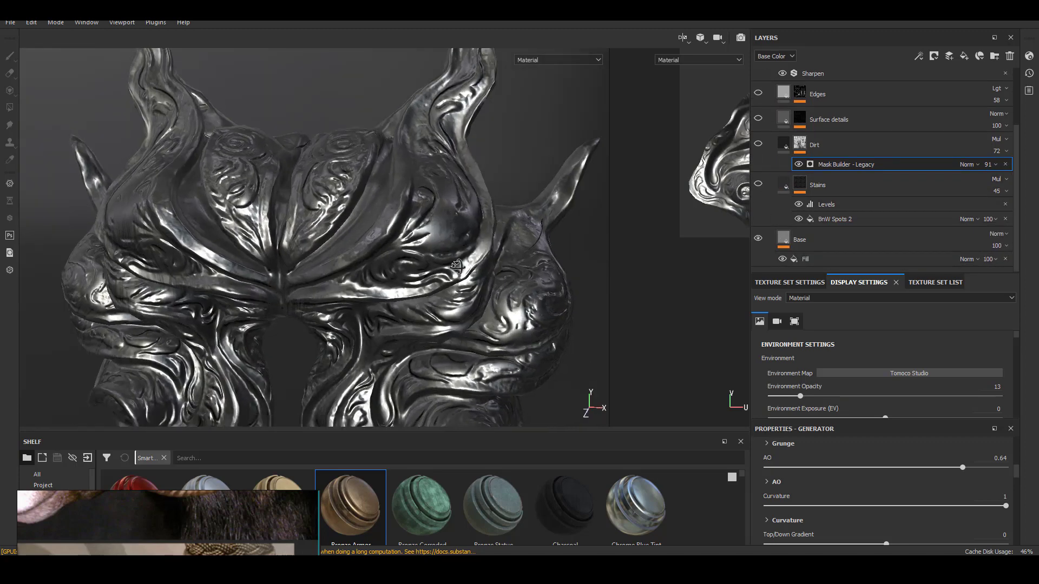
- Set the projection of Iron Forged Old's Base layer to Tri-planar projection
{"action": "left_click", "coordinate": [826, 241]}
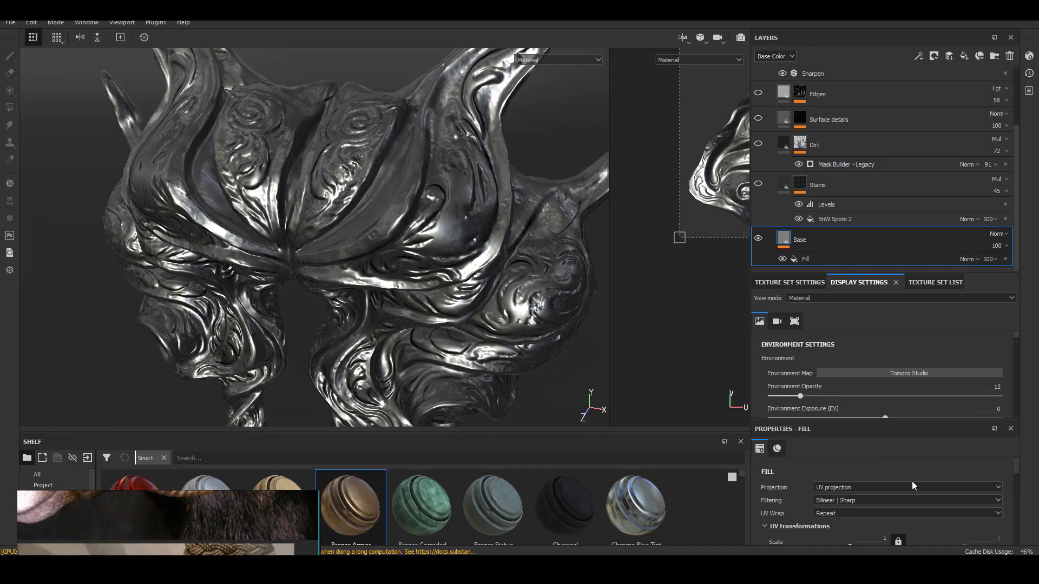
{"action": "left_click", "coordinate": [912, 486]}
{"action": "left_click", "coordinate": [841, 507]}
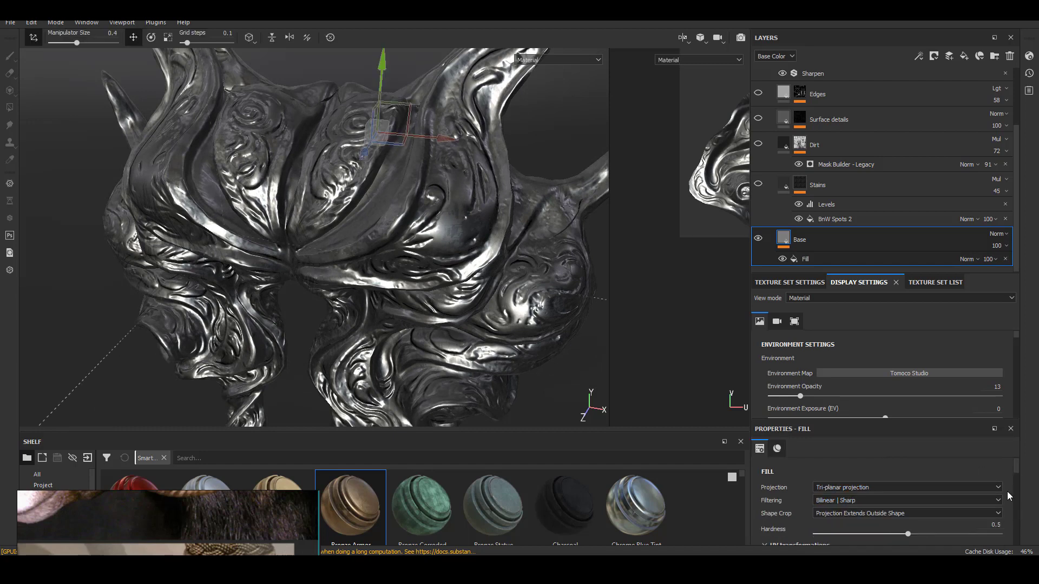
- Show the Stains layer of Iron Forged Old and set its fill to Tri-planar projection
{"action": "left_click", "coordinate": [784, 186]}
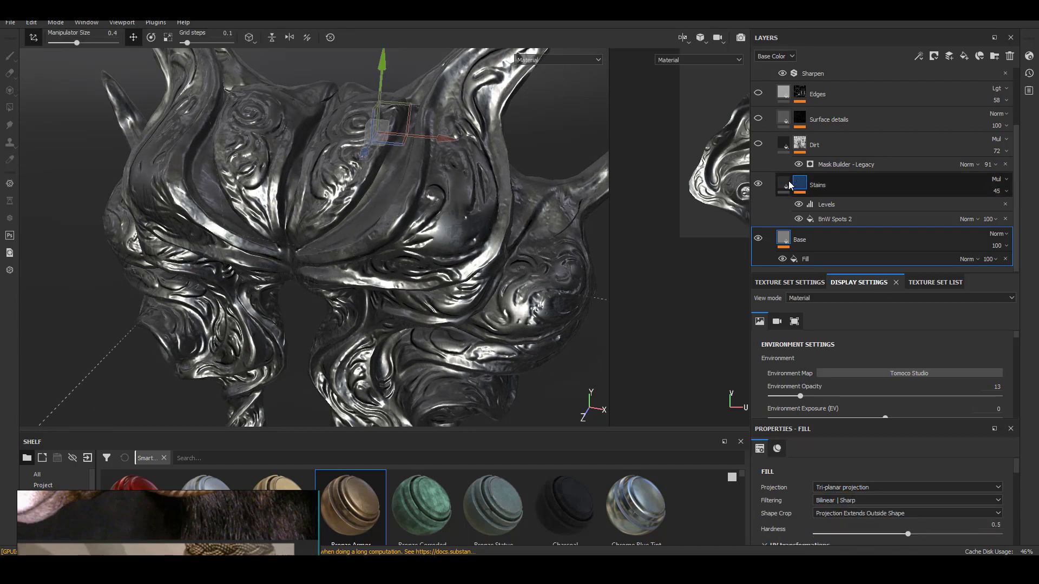
{"action": "left_click", "coordinate": [893, 487]}
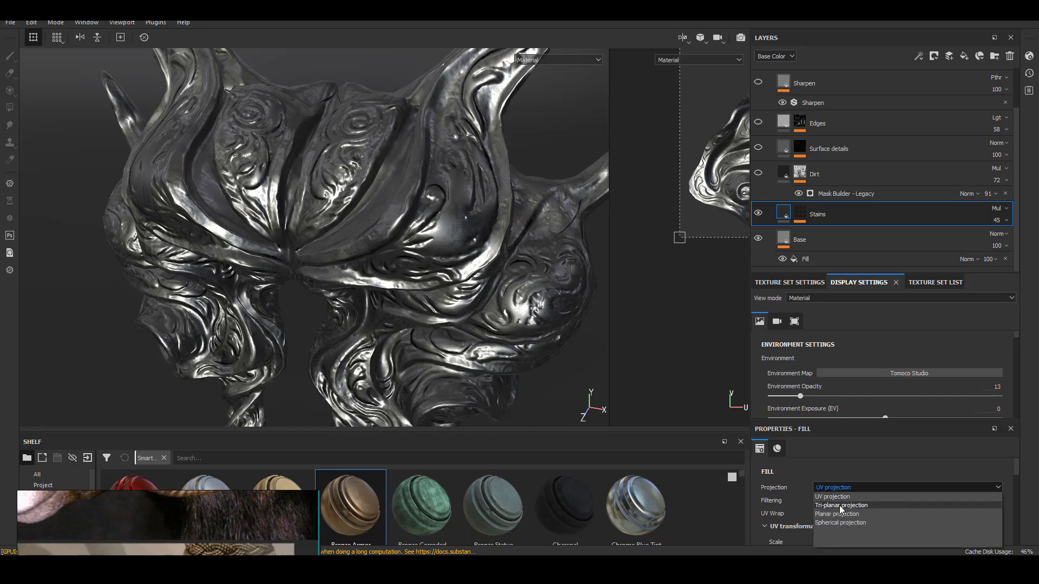
{"action": "left_click", "coordinate": [839, 505]}
- Select the Stains layer's mask and enlarge the properties area to look through its paint settings
{"action": "left_click", "coordinate": [796, 215]}
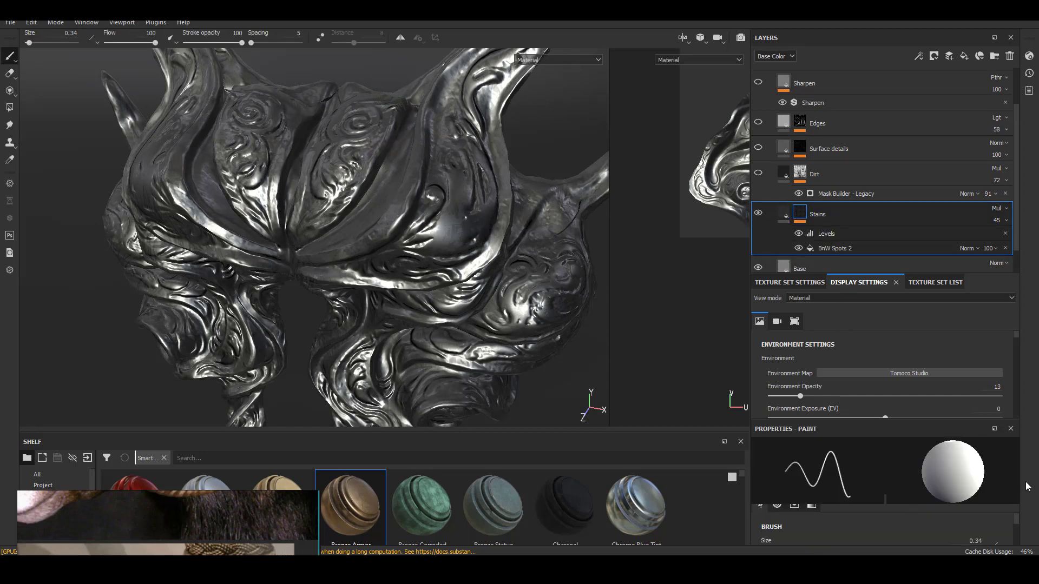
{"action": "scroll", "coordinate": [1018, 504], "scroll_direction": "down", "scroll_amount": 2}
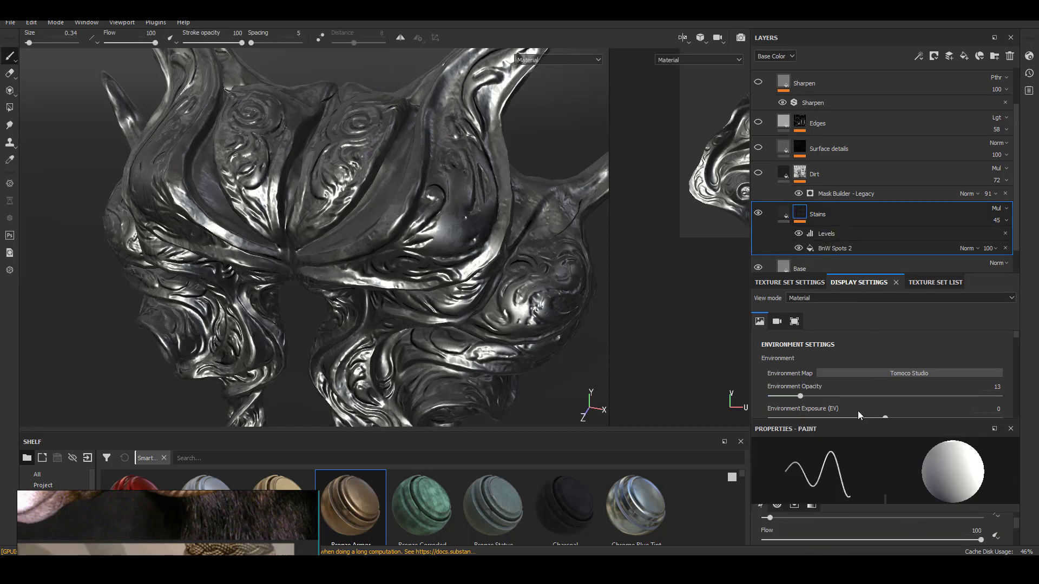
{"action": "left_click_drag", "start_coordinate": [860, 422], "coordinate": [865, 102]}
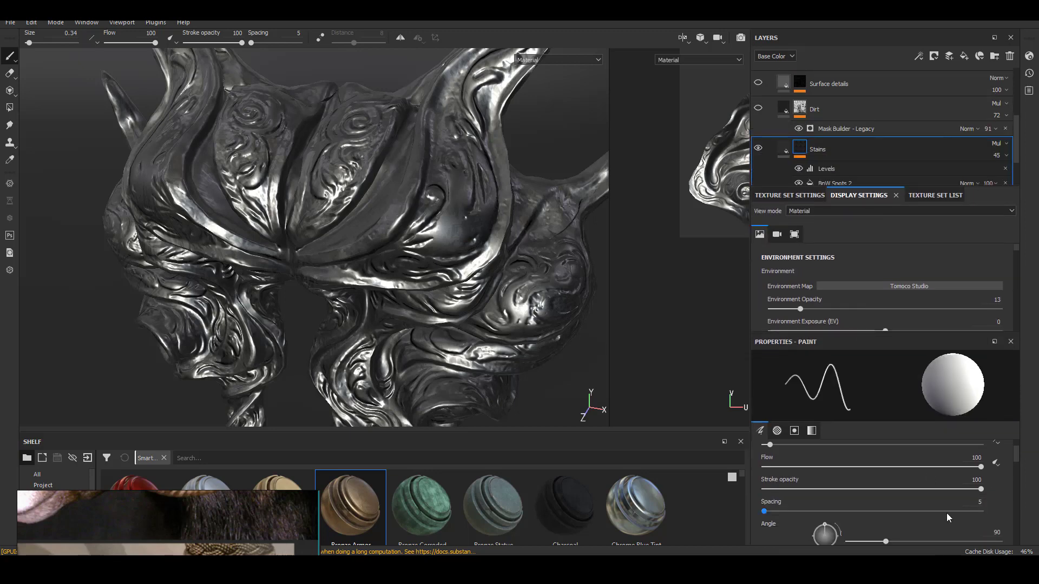
{"action": "scroll", "coordinate": [946, 513], "scroll_direction": "down", "scroll_amount": 5}
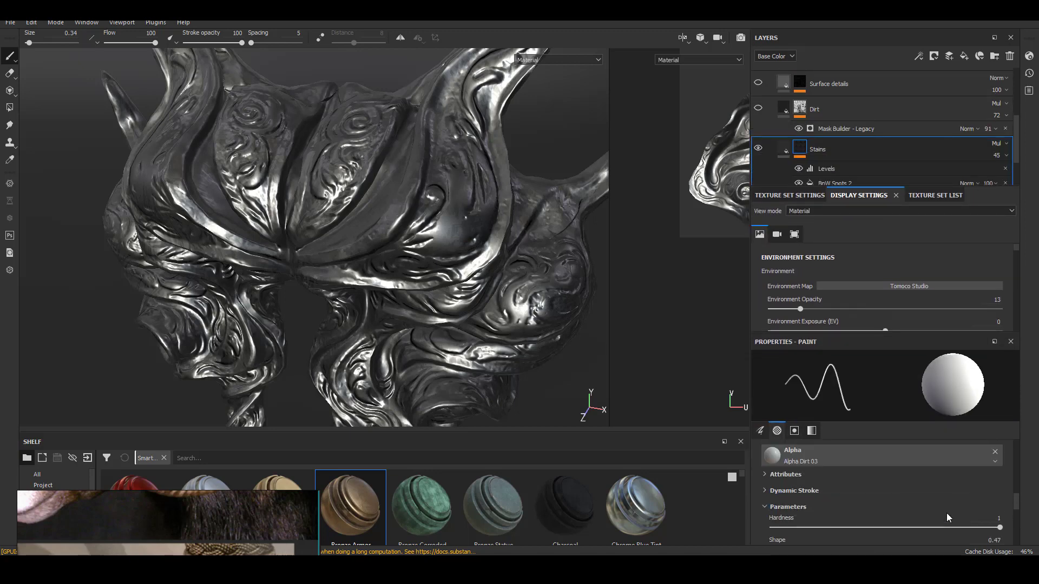
- Show Iron Forged Old's Dirt layer and set its Mask Builder generator to AO 0.31 and Curvature 0.45
{"action": "left_click", "coordinate": [760, 108]}
{"action": "left_click_drag", "start_coordinate": [347, 262], "coordinate": [411, 274], "text": "alt"}
{"action": "left_click", "coordinate": [866, 129]}
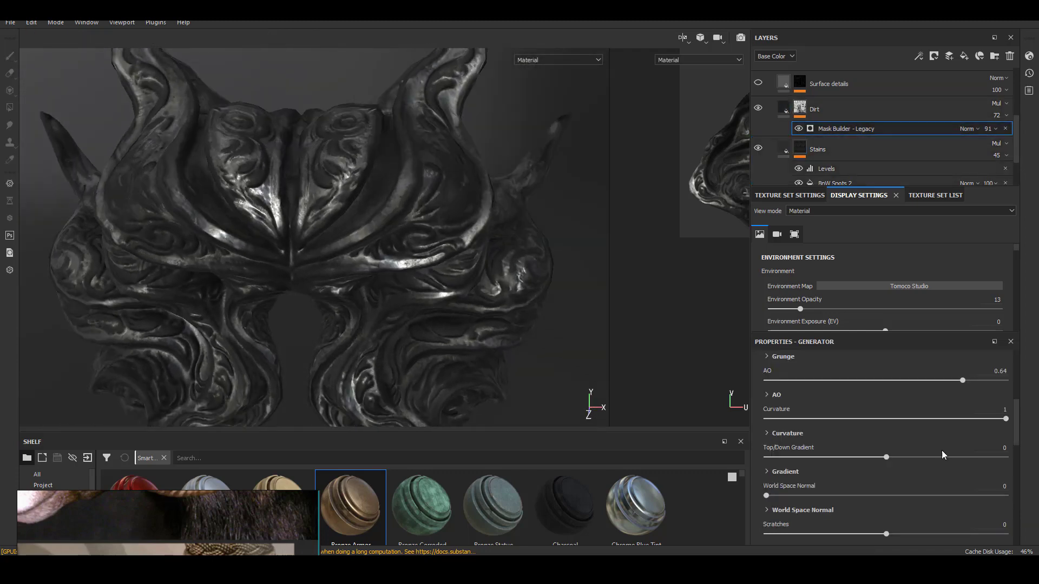
{"action": "left_click", "coordinate": [923, 380]}
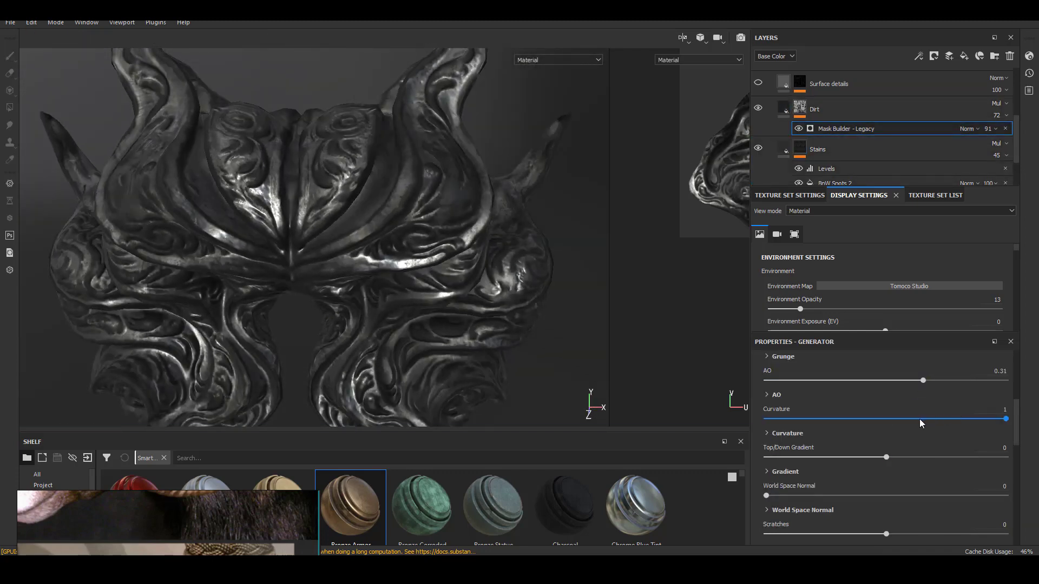
{"action": "left_click", "coordinate": [893, 418]}
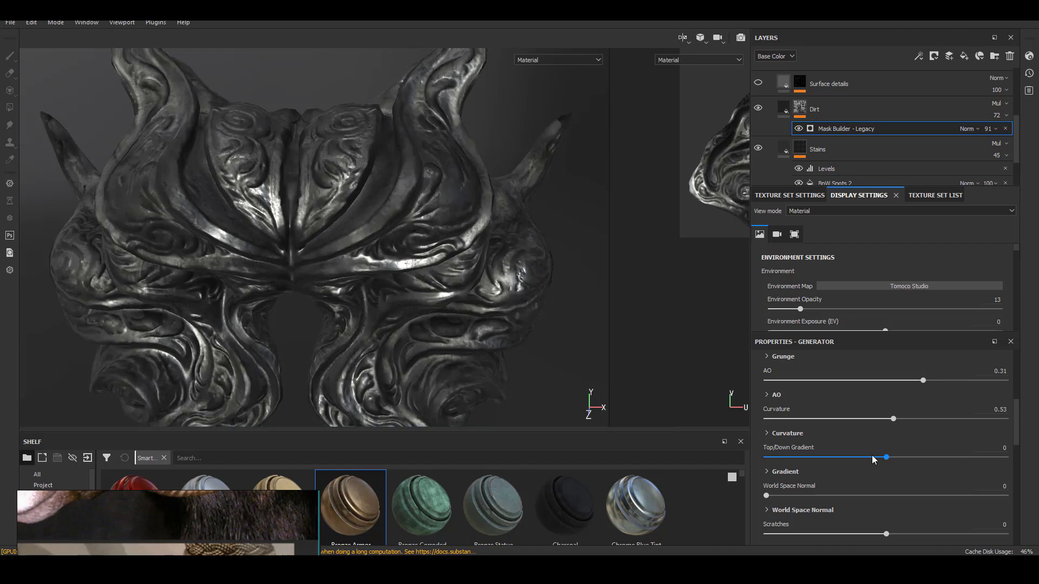
{"action": "left_click_drag", "start_coordinate": [872, 419], "coordinate": [874, 419]}
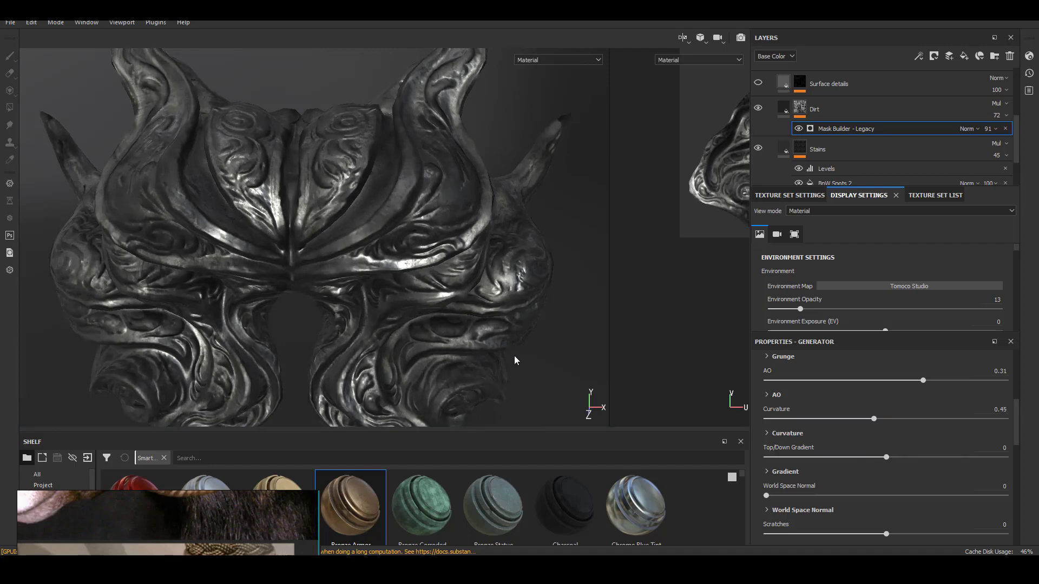
- Check the dirt on the crown from several angles and show the Surface details and Edges layers of Iron Forged Old
{"action": "scroll", "coordinate": [515, 360], "scroll_direction": "down", "scroll_amount": 5}
{"action": "left_click_drag", "start_coordinate": [379, 254], "coordinate": [346, 238], "text": "alt"}
{"action": "scroll", "coordinate": [327, 211], "scroll_direction": "up", "scroll_amount": 3}
{"action": "scroll", "coordinate": [336, 221], "scroll_direction": "up", "scroll_amount": 3}
{"action": "left_click_drag", "start_coordinate": [429, 381], "coordinate": [254, 289], "text": "alt"}
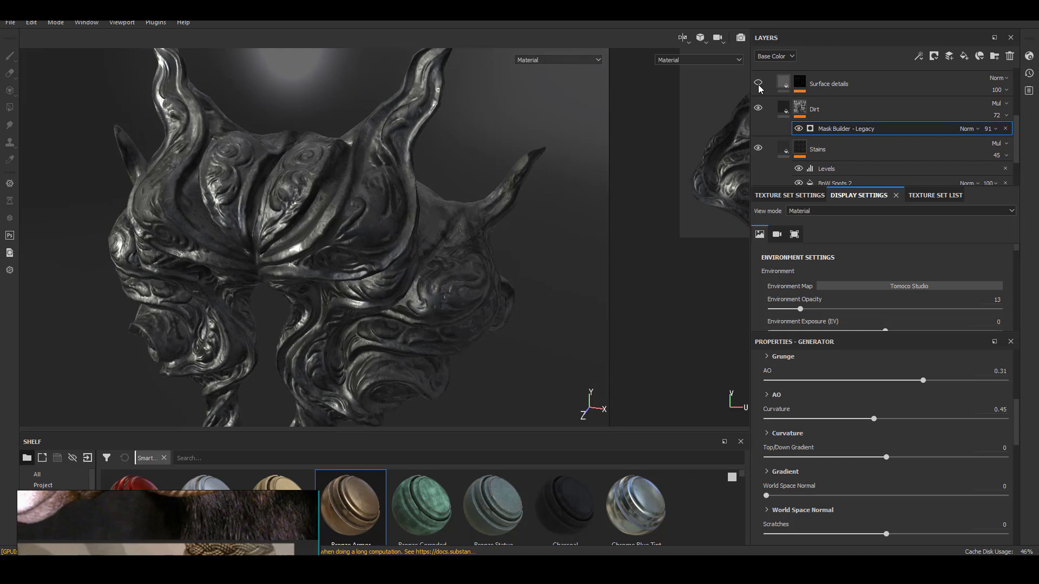
{"action": "left_click_drag", "start_coordinate": [545, 186], "coordinate": [400, 256], "text": "alt"}
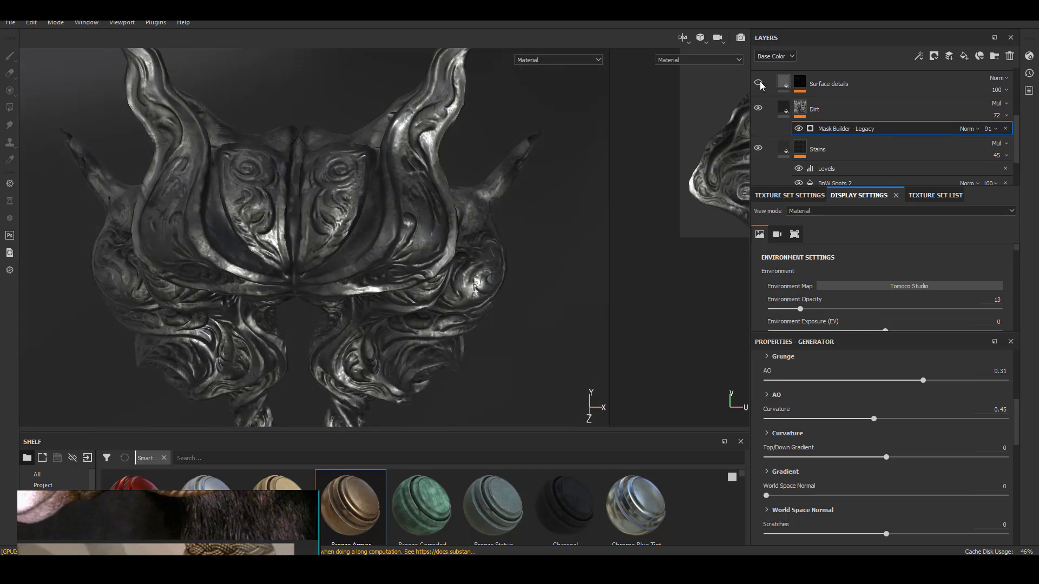
{"action": "scroll", "coordinate": [771, 116], "scroll_direction": "up", "scroll_amount": 4}
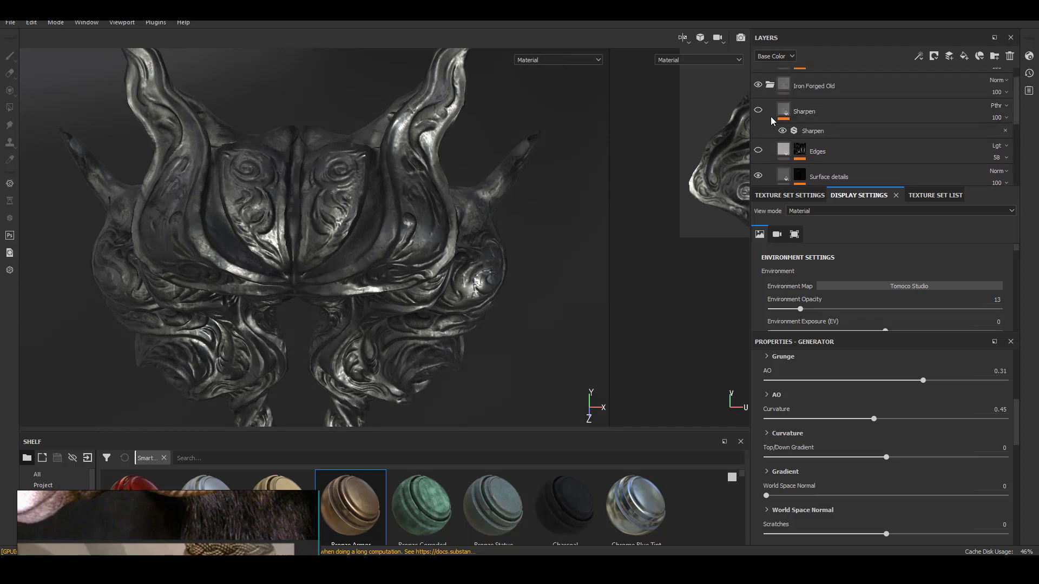
{"action": "left_click", "coordinate": [758, 152]}
{"action": "left_click", "coordinate": [759, 152]}
- Inspect the worn edges on the crown and the Grunge Map 009 and Metal Edge Wear settings in the Edges mask
{"action": "right_click_drag", "start_coordinate": [369, 276], "coordinate": [414, 337], "text": "alt"}
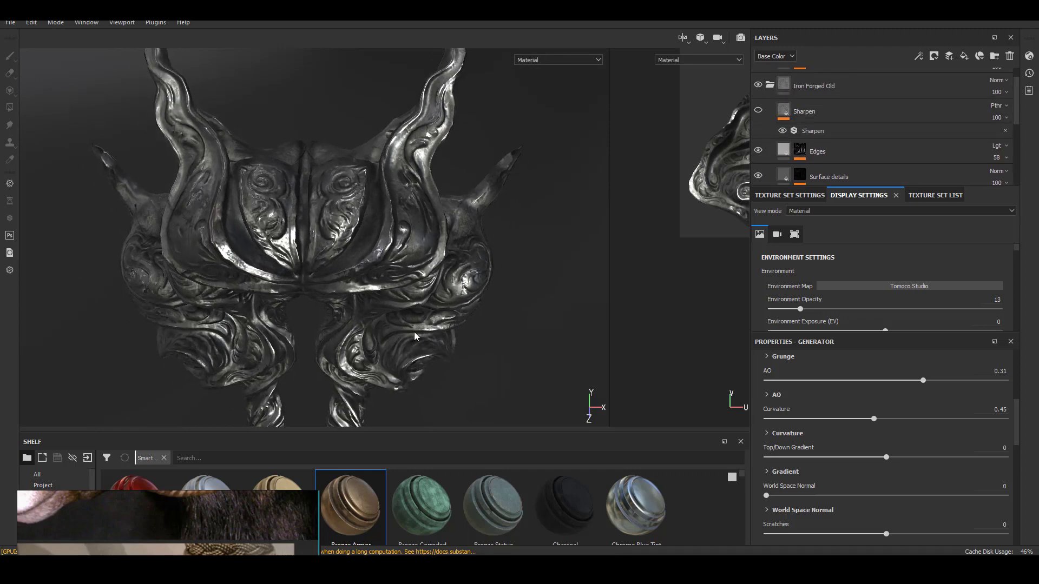
{"action": "left_click_drag", "start_coordinate": [414, 337], "coordinate": [440, 375], "text": "alt"}
{"action": "left_click", "coordinate": [902, 152]}
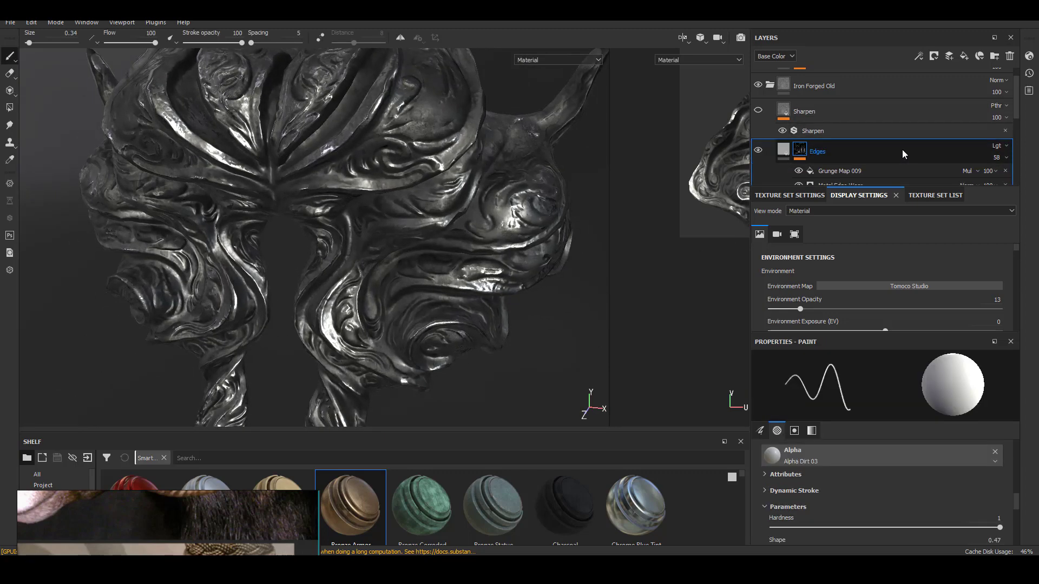
{"action": "scroll", "coordinate": [887, 135], "scroll_direction": "down", "scroll_amount": 2}
{"action": "left_click", "coordinate": [875, 114]}
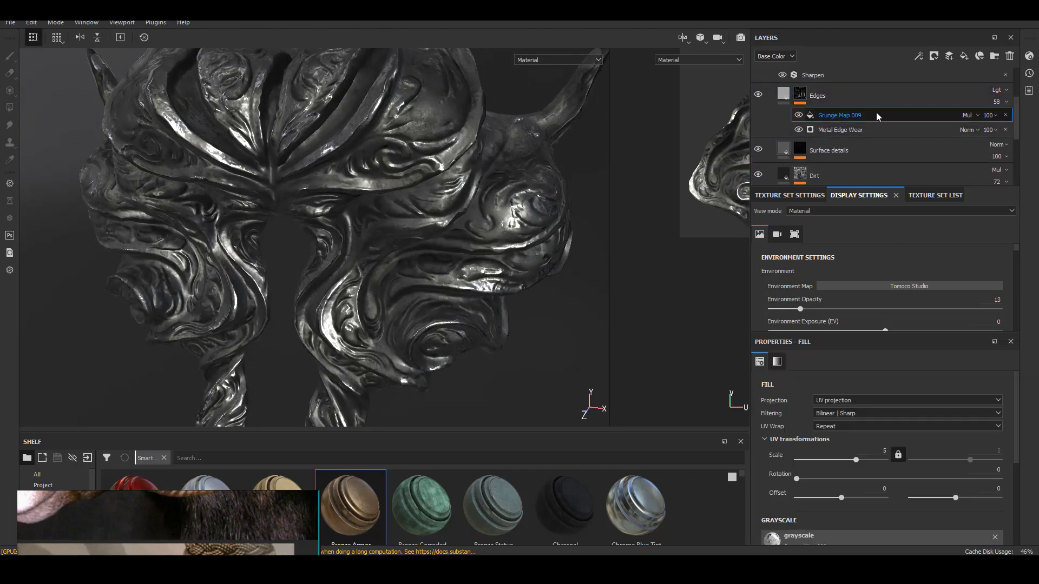
{"action": "left_click", "coordinate": [872, 128]}
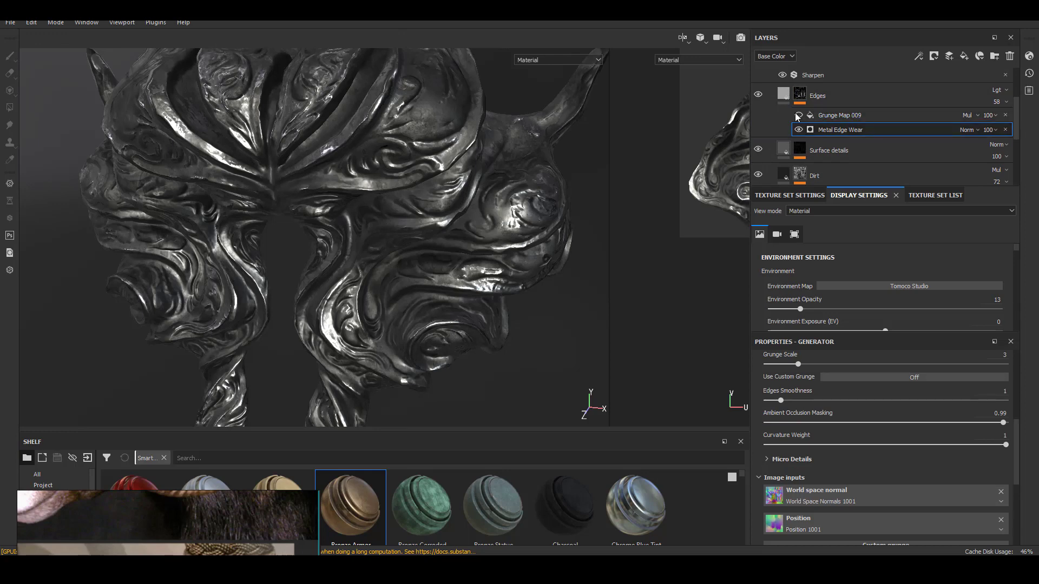
{"action": "left_click_drag", "start_coordinate": [453, 303], "coordinate": [432, 337], "text": "alt"}
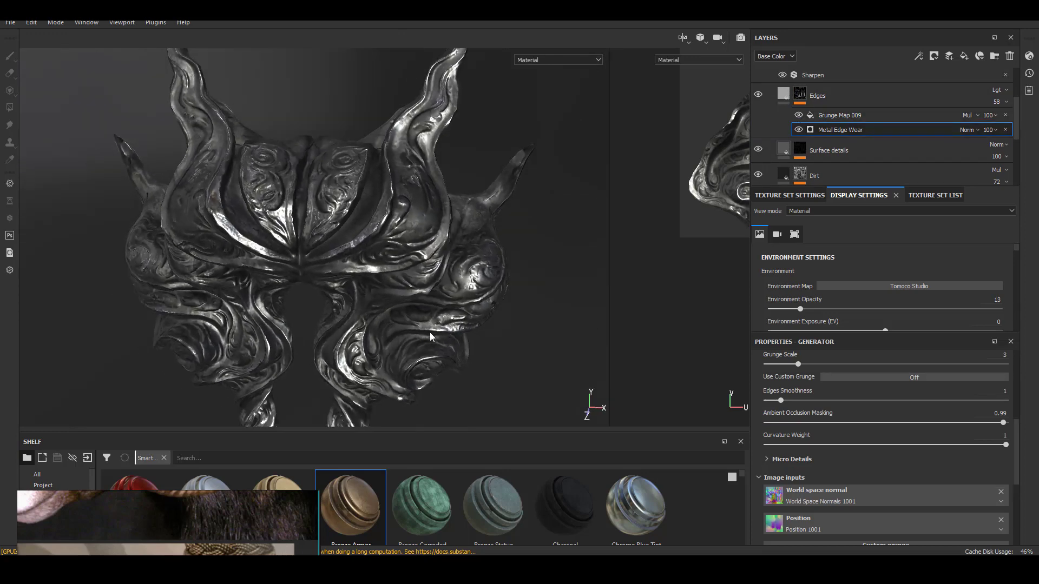
- Collapse the Iron Forged Old folder, and show and expand the Bronze Armor folder
{"action": "scroll", "coordinate": [866, 133], "scroll_direction": "up", "scroll_amount": 3}
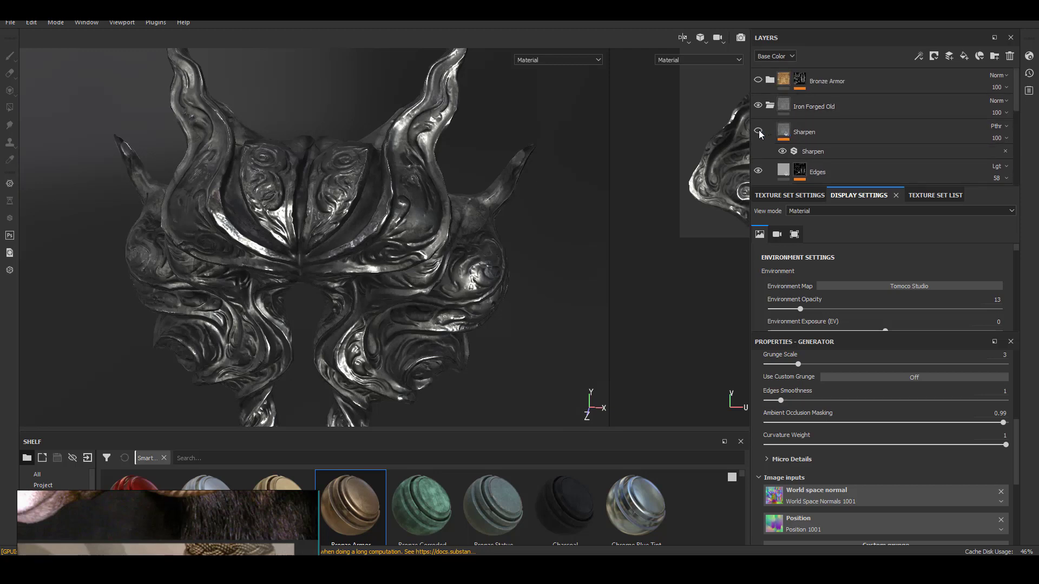
{"action": "left_click", "coordinate": [770, 105]}
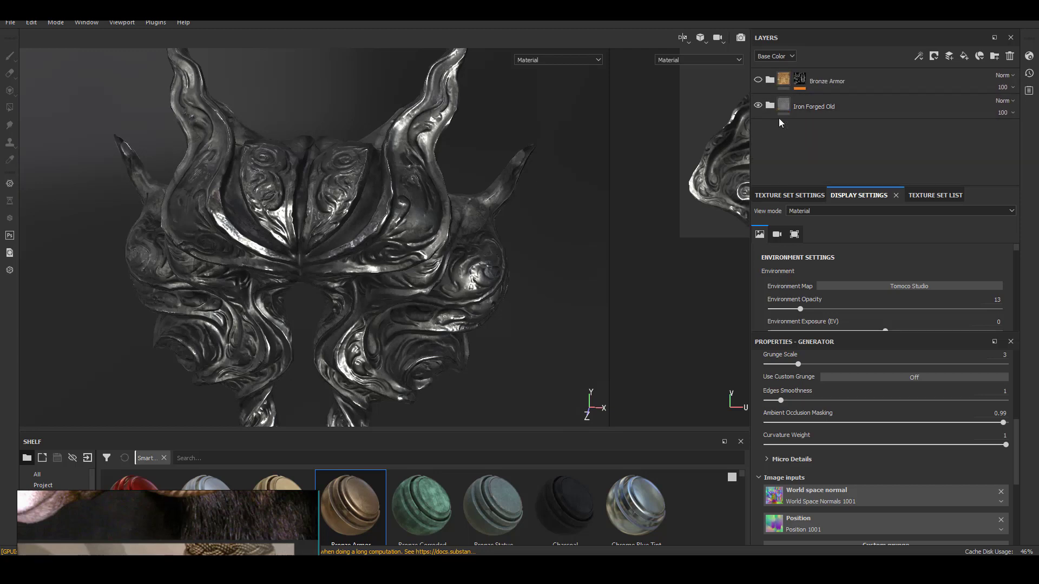
{"action": "left_click", "coordinate": [770, 80]}
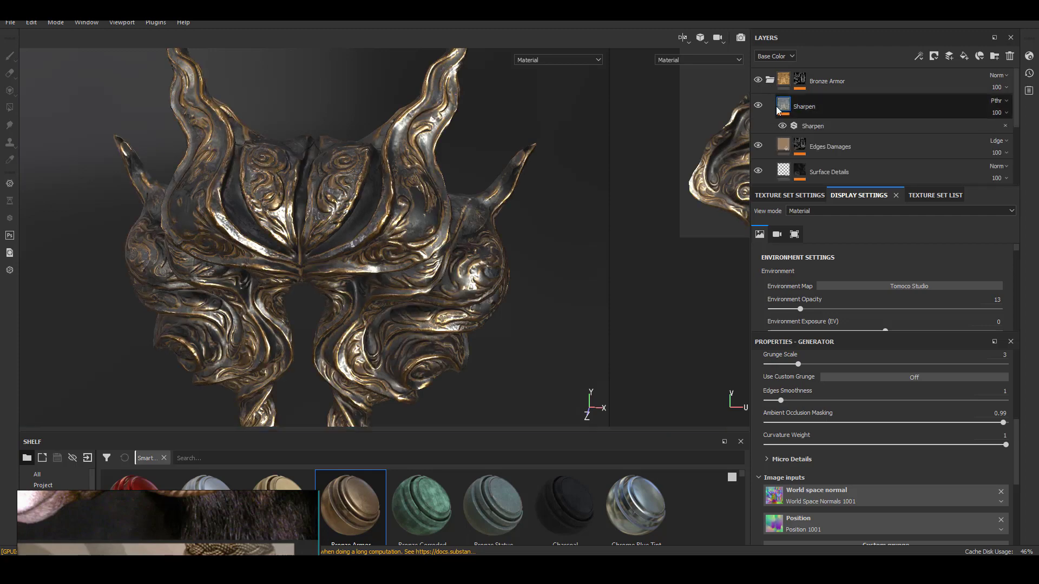
- Hide Bronze Armor's Edges Damages and Dirt layers and examine the Base Metal layer up close around the horn
{"action": "scroll", "coordinate": [760, 149], "scroll_direction": "down", "scroll_amount": 5}
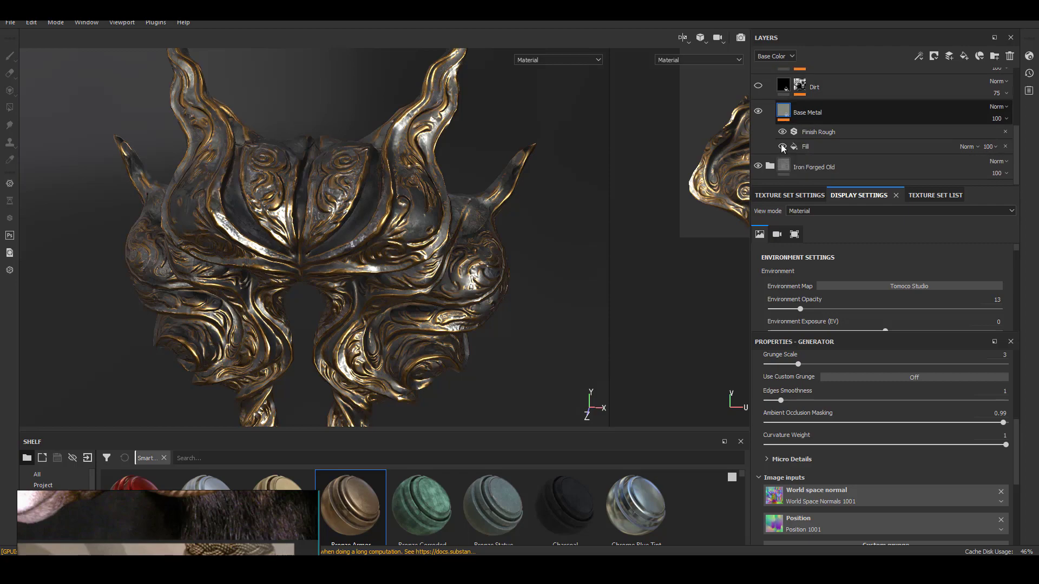
{"action": "left_click", "coordinate": [812, 146]}
{"action": "right_click_drag", "start_coordinate": [349, 336], "coordinate": [413, 274], "text": "alt"}
{"action": "middle_click_drag", "start_coordinate": [413, 274], "coordinate": [310, 294], "text": "alt"}
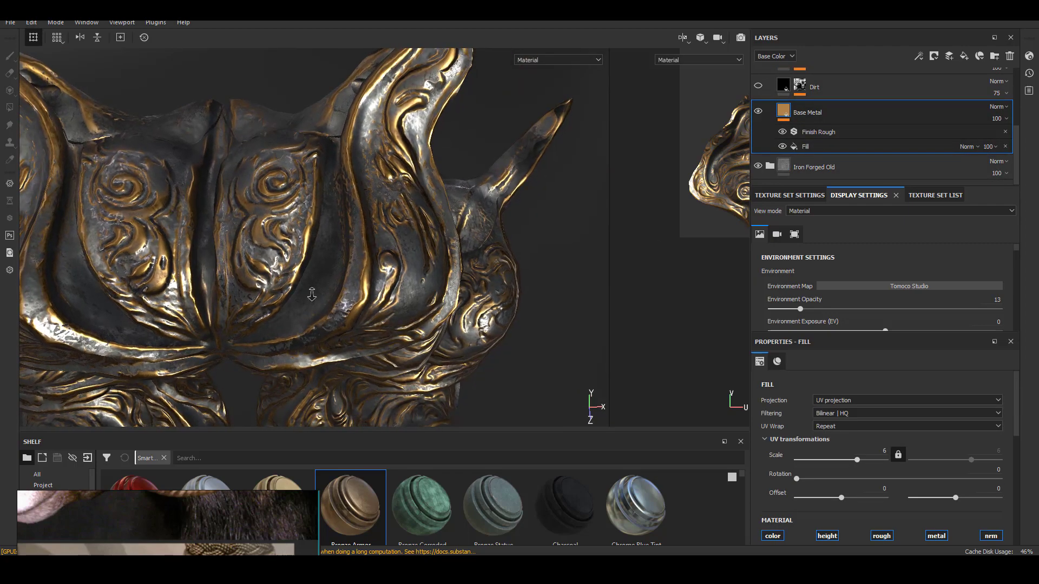
{"action": "right_click_drag", "start_coordinate": [311, 294], "coordinate": [358, 271], "text": "alt"}
{"action": "left_click_drag", "start_coordinate": [357, 271], "coordinate": [368, 296], "text": "alt"}
{"action": "right_click_drag", "start_coordinate": [369, 296], "coordinate": [370, 292], "text": "alt"}
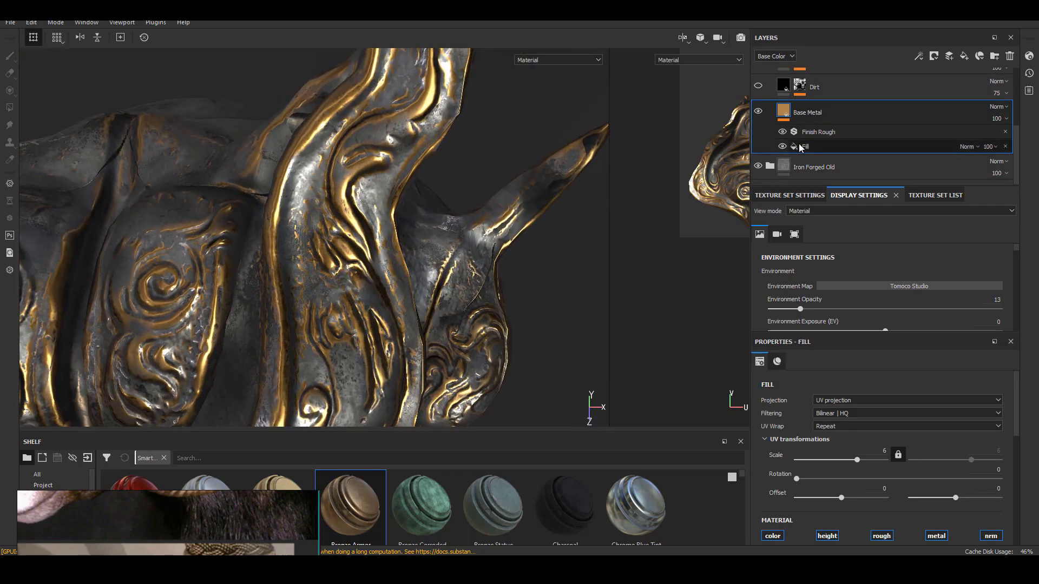
- Show Bronze Armor's Dirt, Surface Details and Edges Damages layers, toggling Edges Damages to compare its effect
{"action": "left_click", "coordinate": [758, 86]}
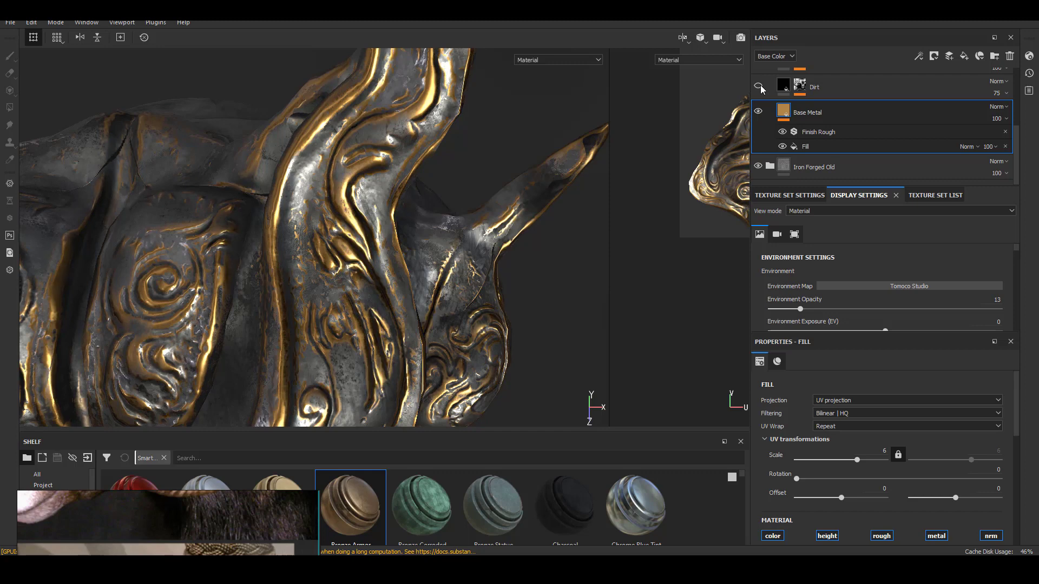
{"action": "left_click", "coordinate": [760, 87]}
{"action": "scroll", "coordinate": [866, 124], "scroll_direction": "up", "scroll_amount": 3}
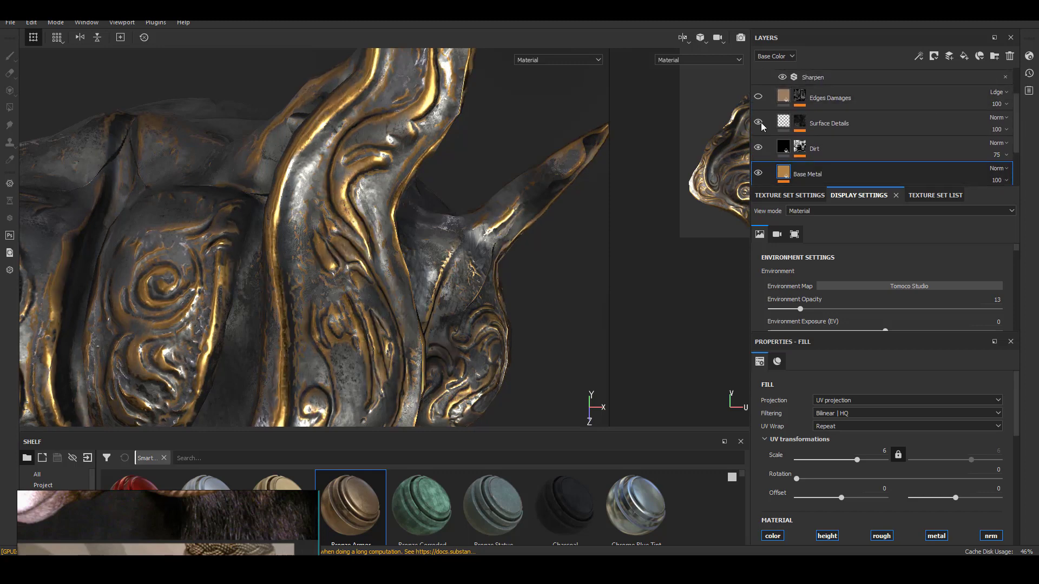
{"action": "left_click", "coordinate": [759, 99]}
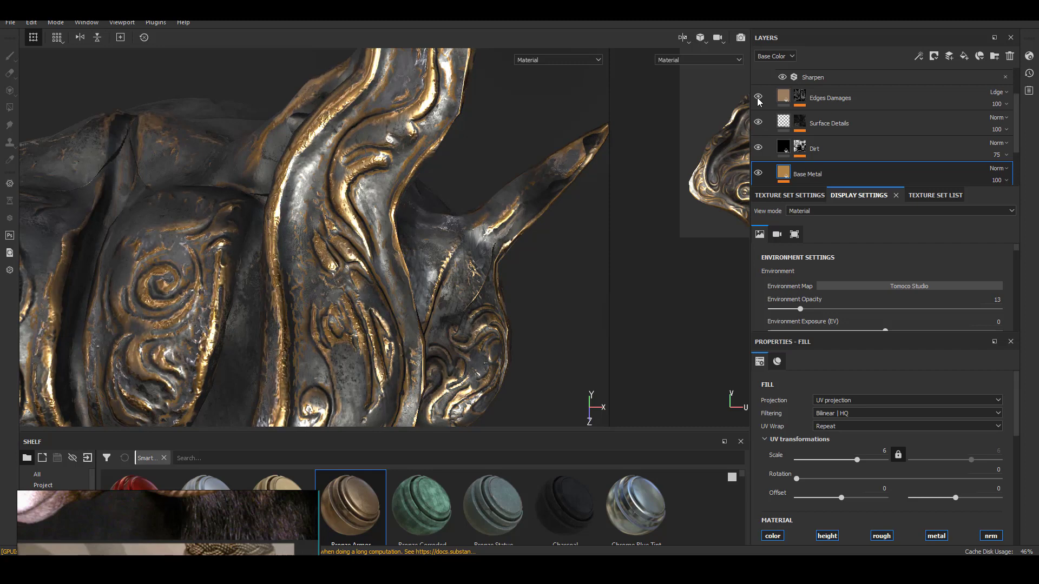
{"action": "left_click", "coordinate": [759, 99]}
{"action": "left_click", "coordinate": [758, 99]}
- Set the Curvature of the Edges Damages layer's Mask Editor generator to 0.41 and check the wear across the crown
{"action": "left_click", "coordinate": [799, 98]}
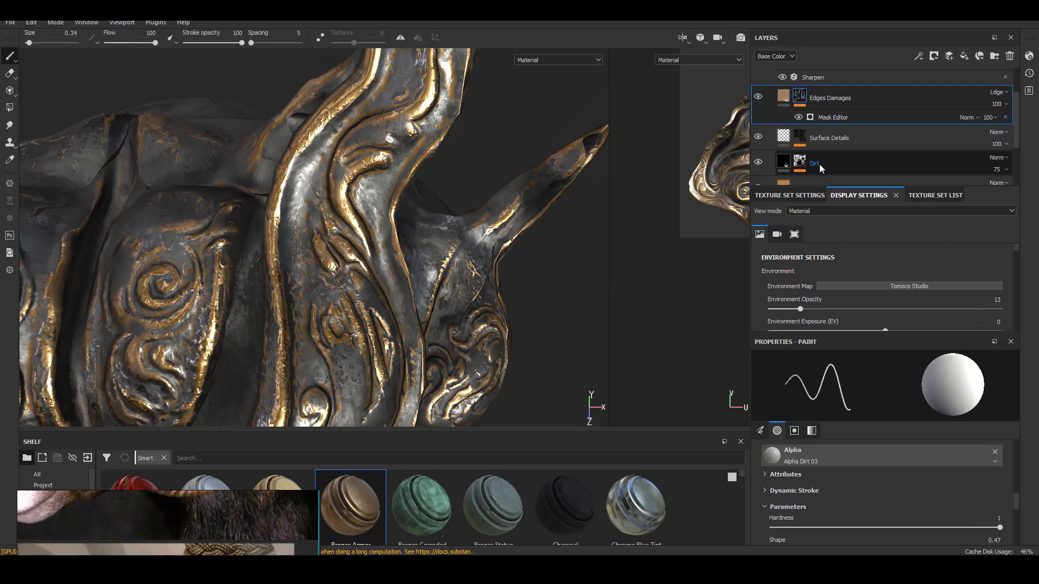
{"action": "left_click", "coordinate": [837, 119]}
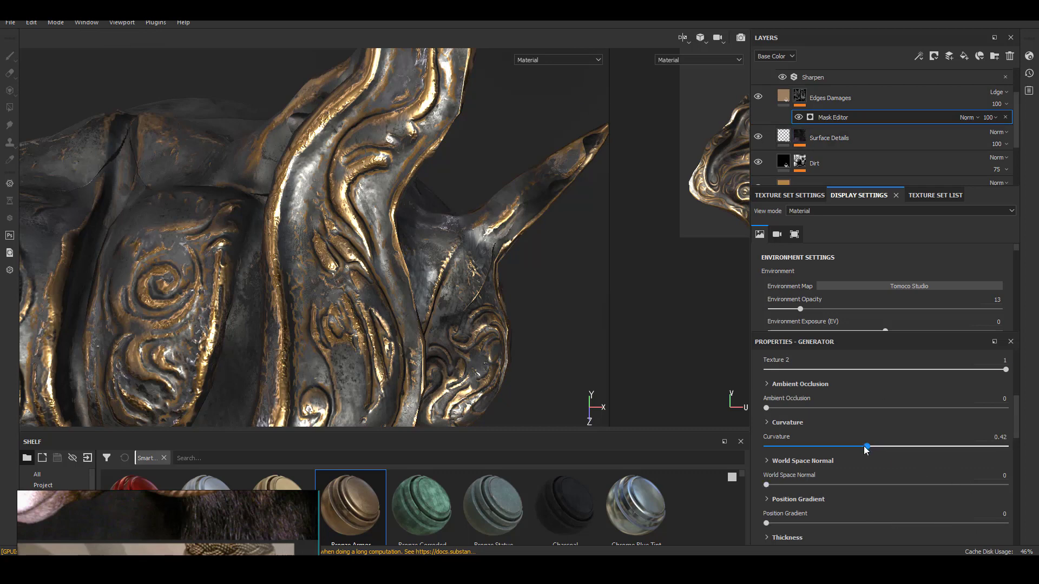
{"action": "left_click_drag", "start_coordinate": [866, 446], "coordinate": [862, 446]}
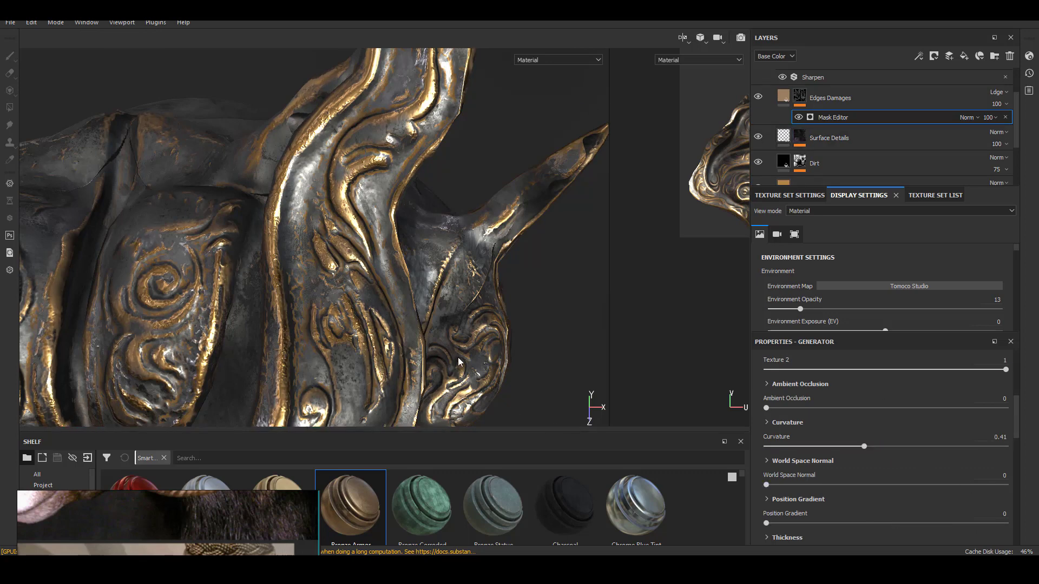
{"action": "left_click_drag", "start_coordinate": [458, 363], "coordinate": [373, 325], "text": "alt"}
{"action": "right_click_drag", "start_coordinate": [373, 325], "coordinate": [386, 349], "text": "alt"}
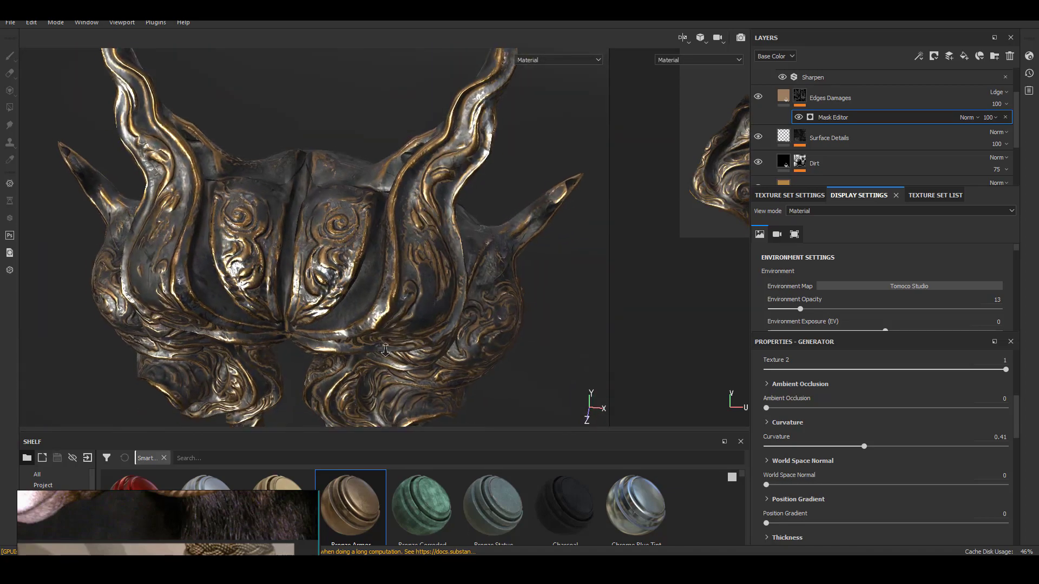
- Set the base color of Bronze Armor's Base Metal layer to RGB 0.449, 0.227, 0.043
{"action": "scroll", "coordinate": [882, 130], "scroll_direction": "down", "scroll_amount": 1}
{"action": "left_click", "coordinate": [812, 156]}
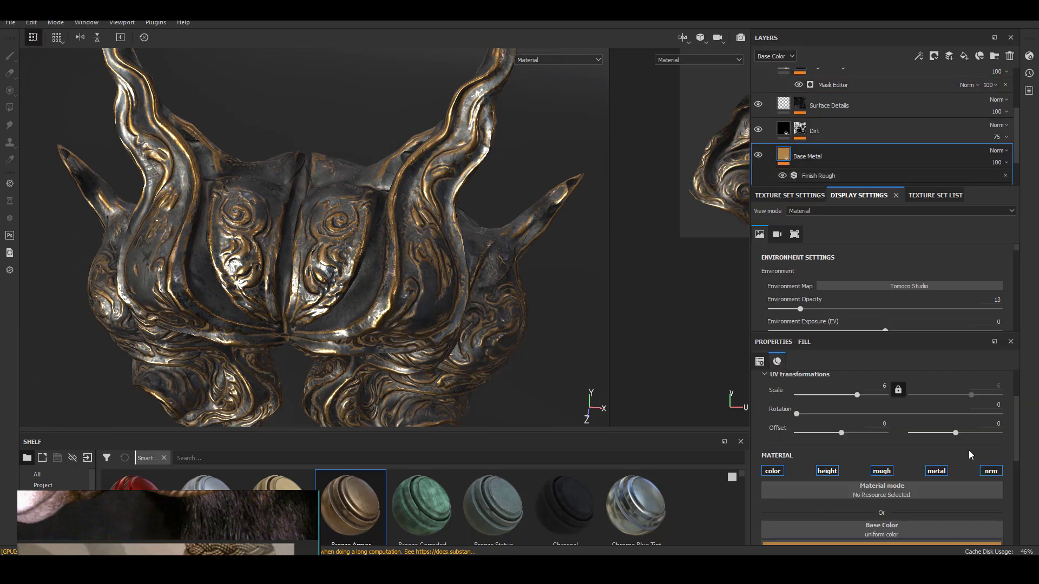
{"action": "scroll", "coordinate": [969, 450], "scroll_direction": "down", "scroll_amount": 2}
{"action": "left_click", "coordinate": [914, 482]}
{"action": "left_click", "coordinate": [943, 396]}
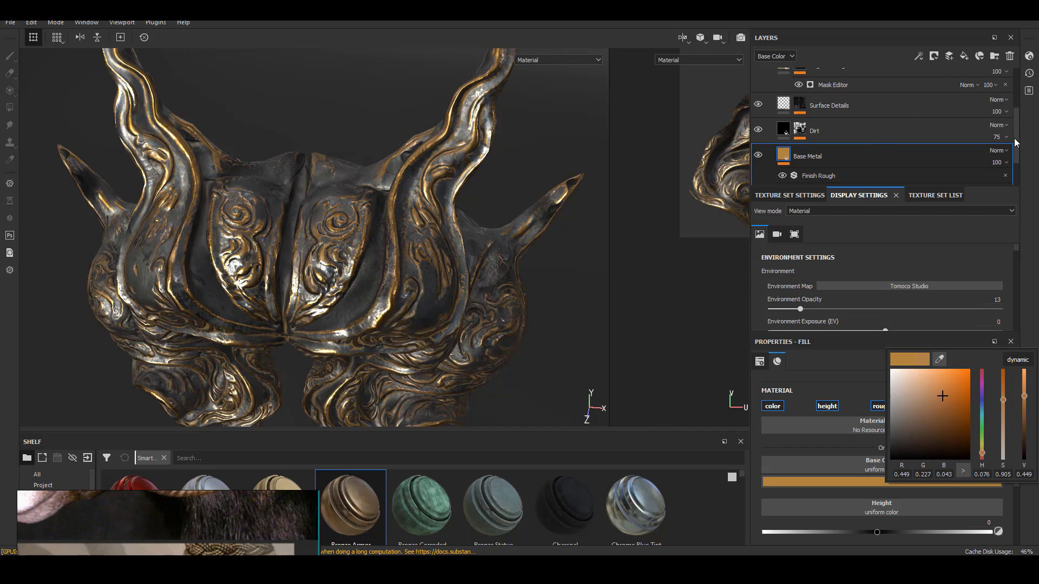
- Toggle Bronze Armor's Edges Damages layer to compare its effect, then examine its fill settings and the crown from several angles
{"action": "left_click_drag", "start_coordinate": [1017, 144], "coordinate": [1019, 99]}
{"action": "scroll", "coordinate": [283, 263], "scroll_direction": "up", "scroll_amount": 5}
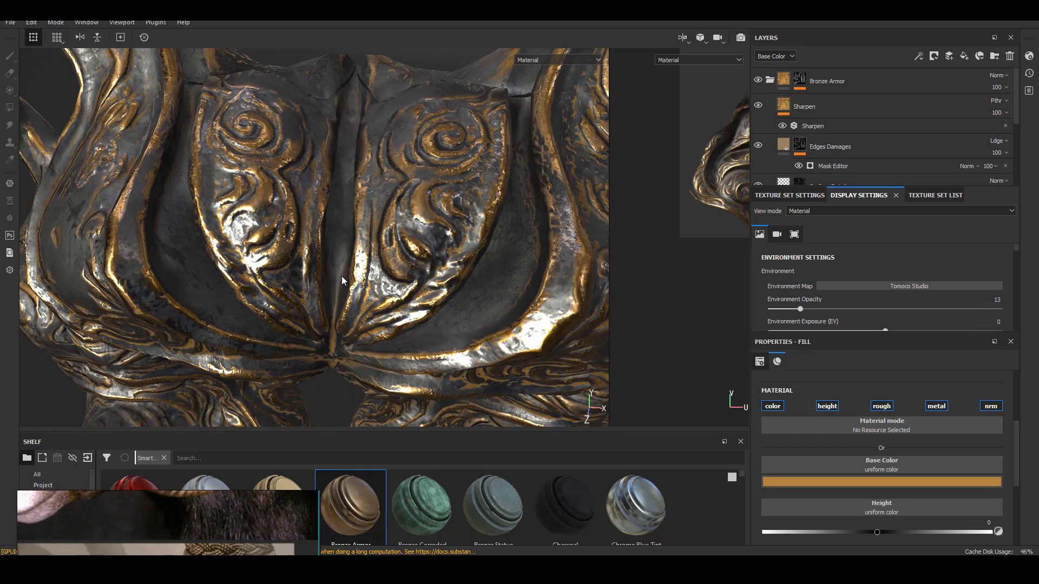
{"action": "left_click", "coordinate": [759, 145]}
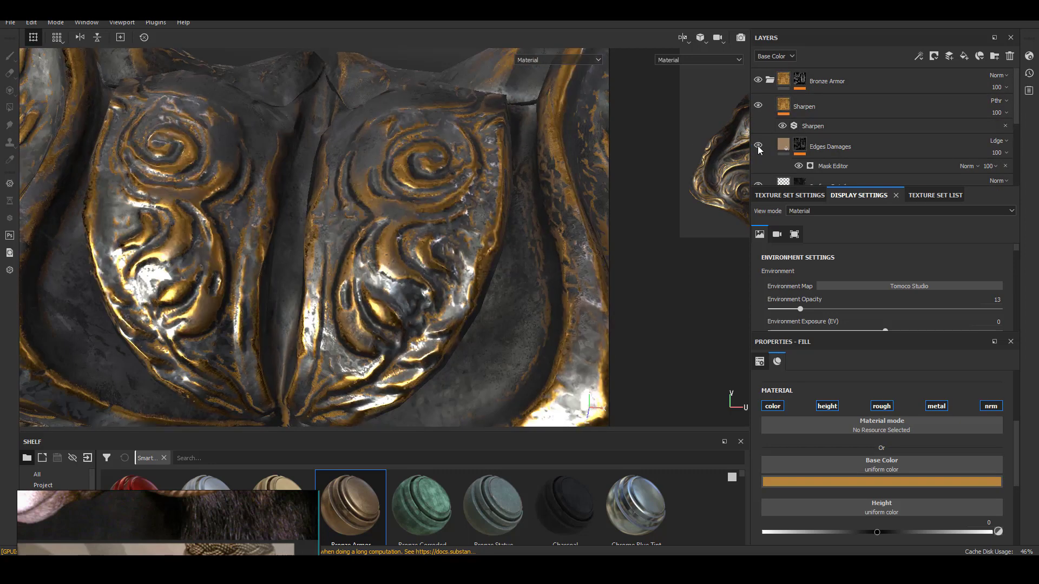
{"action": "left_click", "coordinate": [785, 146]}
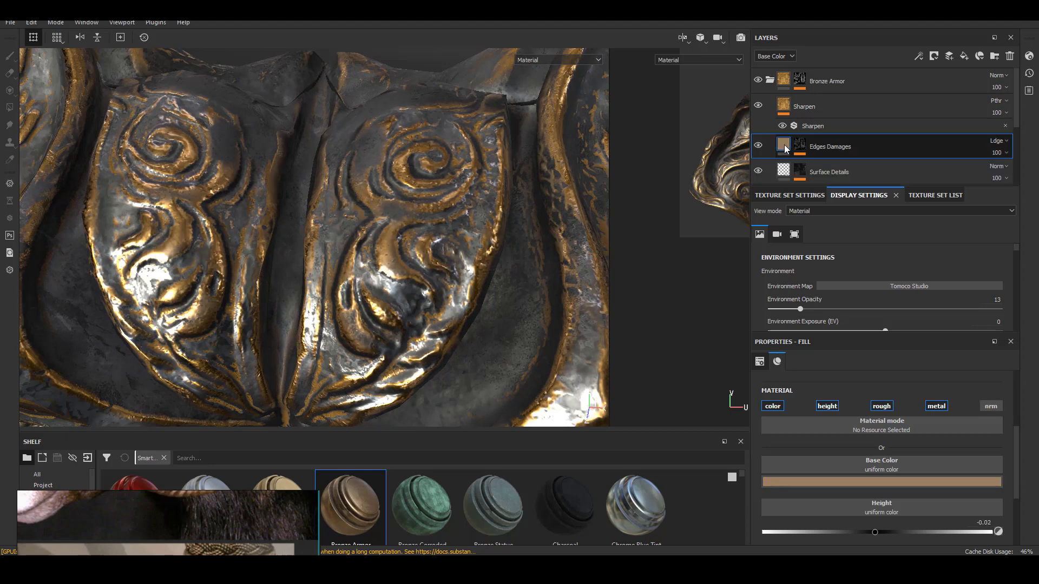
{"action": "scroll", "coordinate": [1000, 455], "scroll_direction": "down", "scroll_amount": 2}
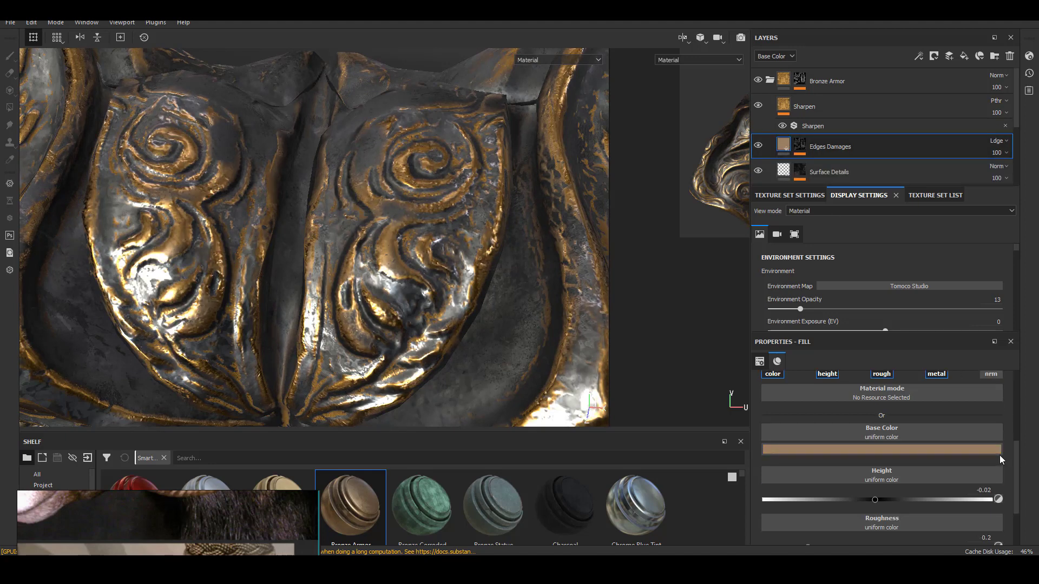
{"action": "scroll", "coordinate": [999, 456], "scroll_direction": "up", "scroll_amount": 5}
{"action": "scroll", "coordinate": [273, 297], "scroll_direction": "down", "scroll_amount": 2}
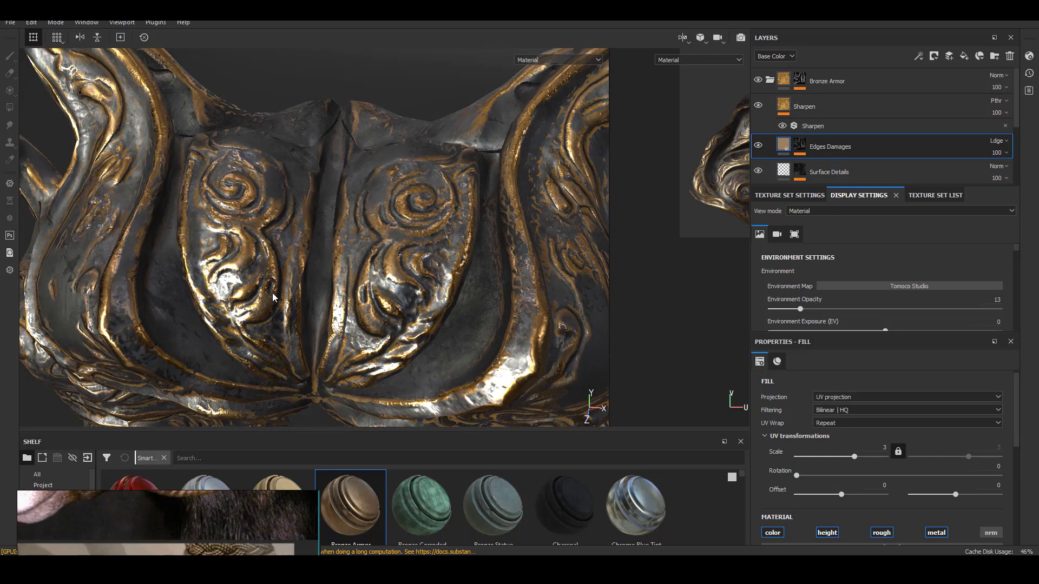
{"action": "scroll", "coordinate": [273, 297], "scroll_direction": "down", "scroll_amount": 6}
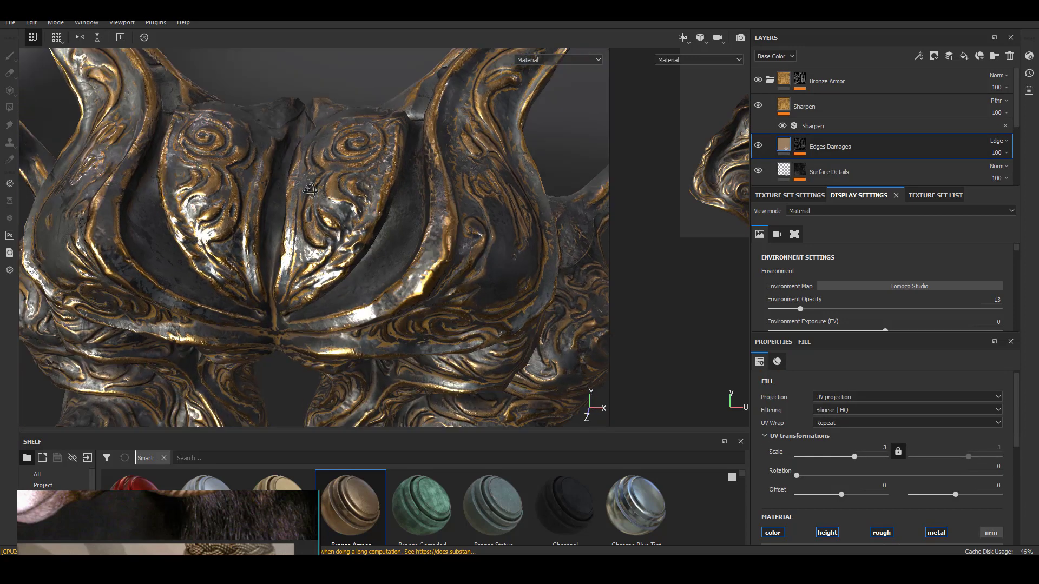
{"action": "middle_click_drag", "start_coordinate": [402, 281], "coordinate": [379, 233], "text": "alt"}
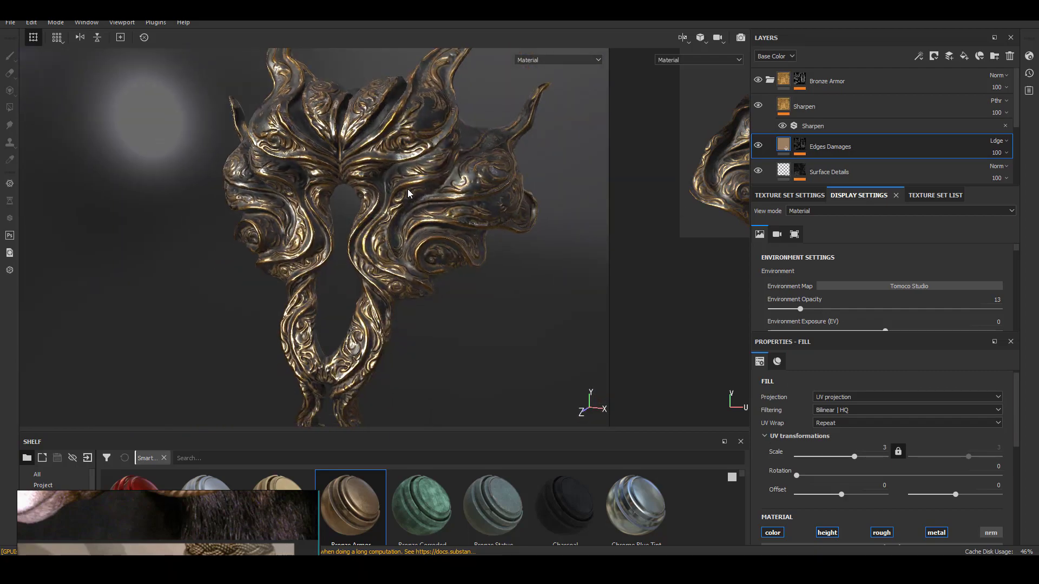
{"action": "scroll", "coordinate": [379, 233], "scroll_direction": "up", "scroll_amount": 4}
{"action": "left_click_drag", "start_coordinate": [379, 238], "coordinate": [352, 273], "text": "alt"}
{"action": "right_click_drag", "start_coordinate": [351, 276], "coordinate": [408, 277], "text": "shift"}
{"action": "left_click_drag", "start_coordinate": [408, 278], "coordinate": [390, 271], "text": "alt"}
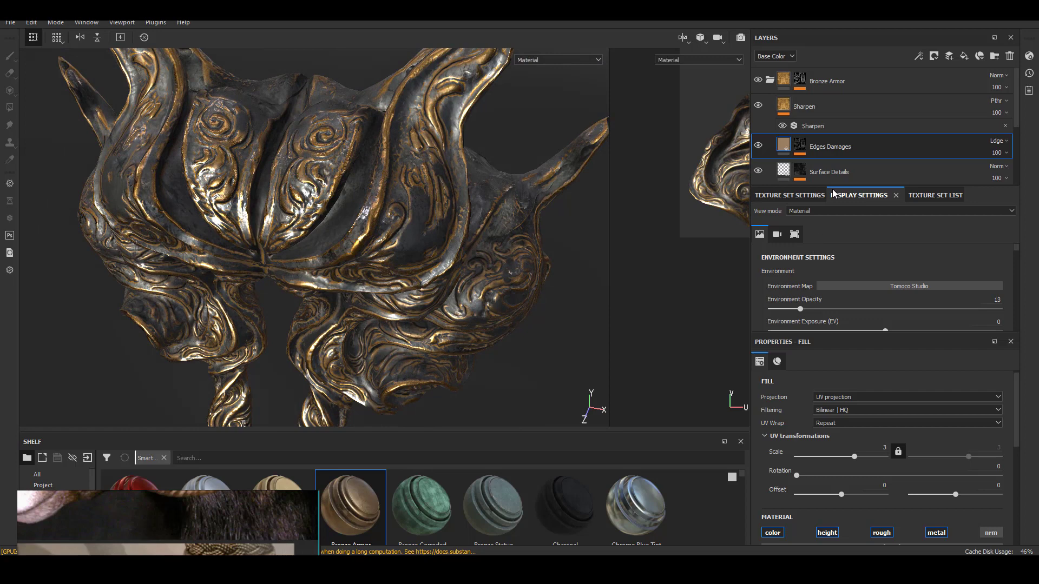
- Enlarge the layer stack and set the Mask Builder on Iron Forged Old's Dirt layer to AO 0.42 and Curvature 0.44
{"action": "left_click_drag", "start_coordinate": [888, 189], "coordinate": [887, 289]}
{"action": "scroll", "coordinate": [872, 193], "scroll_direction": "down", "scroll_amount": 2}
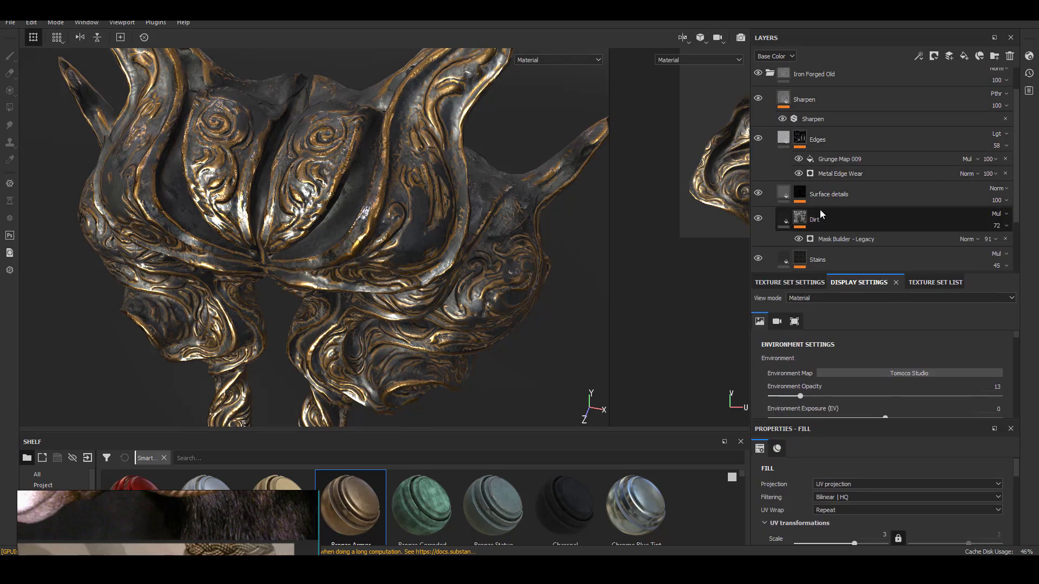
{"action": "left_click", "coordinate": [835, 239]}
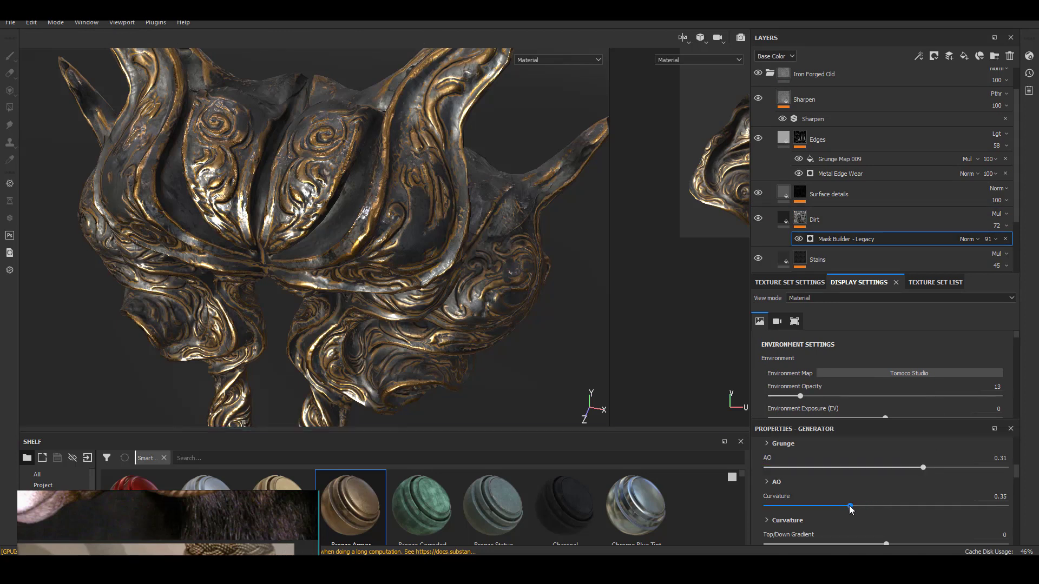
{"action": "left_click_drag", "start_coordinate": [849, 506], "coordinate": [884, 506]}
{"action": "left_click", "coordinate": [932, 467]}
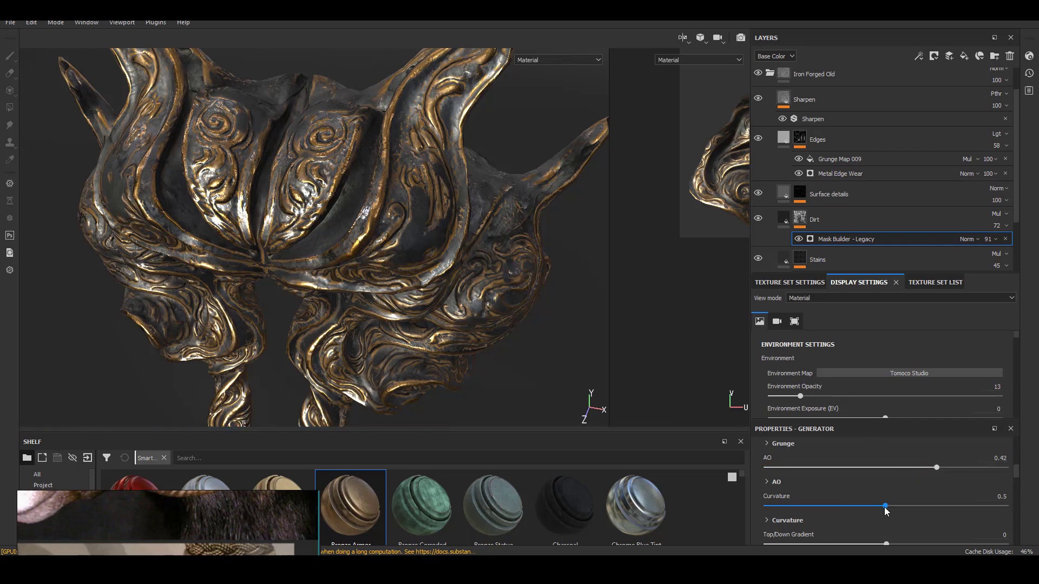
{"action": "scroll", "coordinate": [456, 276], "scroll_direction": "down", "scroll_amount": 3}
{"action": "left_click_drag", "start_coordinate": [456, 276], "coordinate": [472, 239], "text": "alt"}
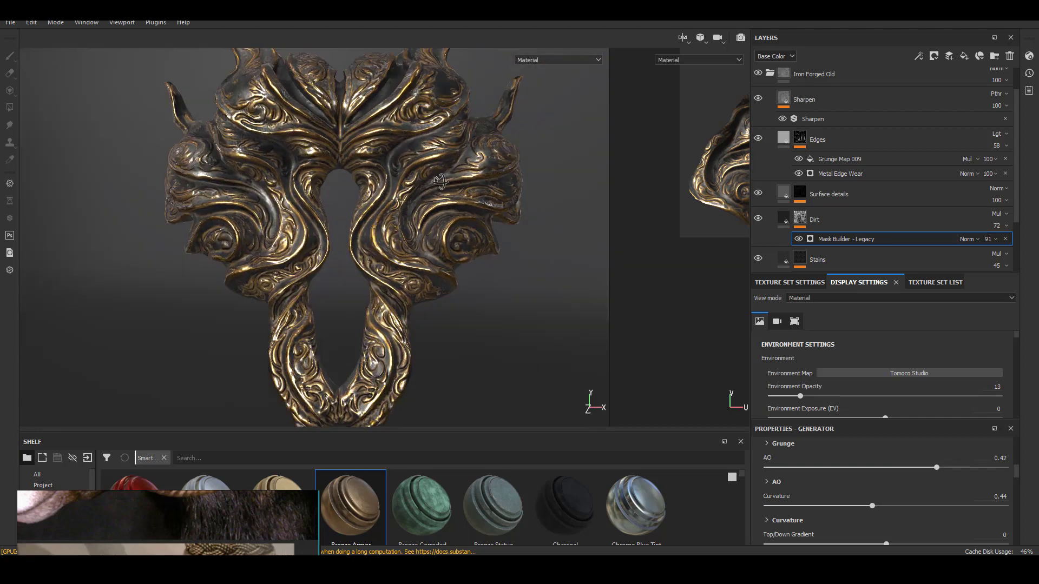
{"action": "middle_click_drag", "start_coordinate": [472, 239], "coordinate": [456, 276], "text": "alt"}
- Test stronger values in the Dirt layer's Mask Builder and settle on AO 0.54 and Curvature 0.43
{"action": "left_click_drag", "start_coordinate": [984, 469], "coordinate": [988, 468]}
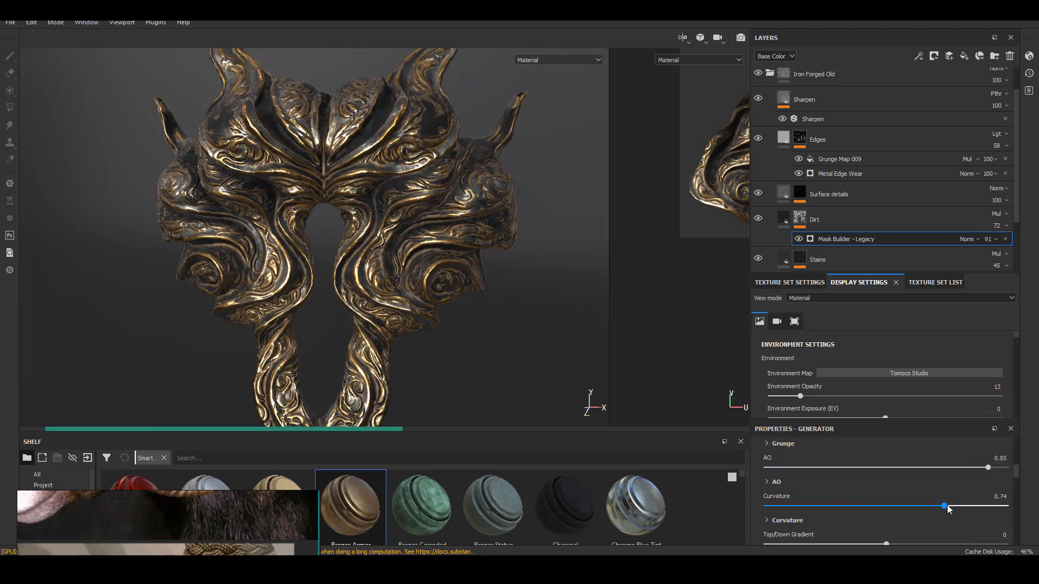
{"action": "left_click", "coordinate": [948, 506]}
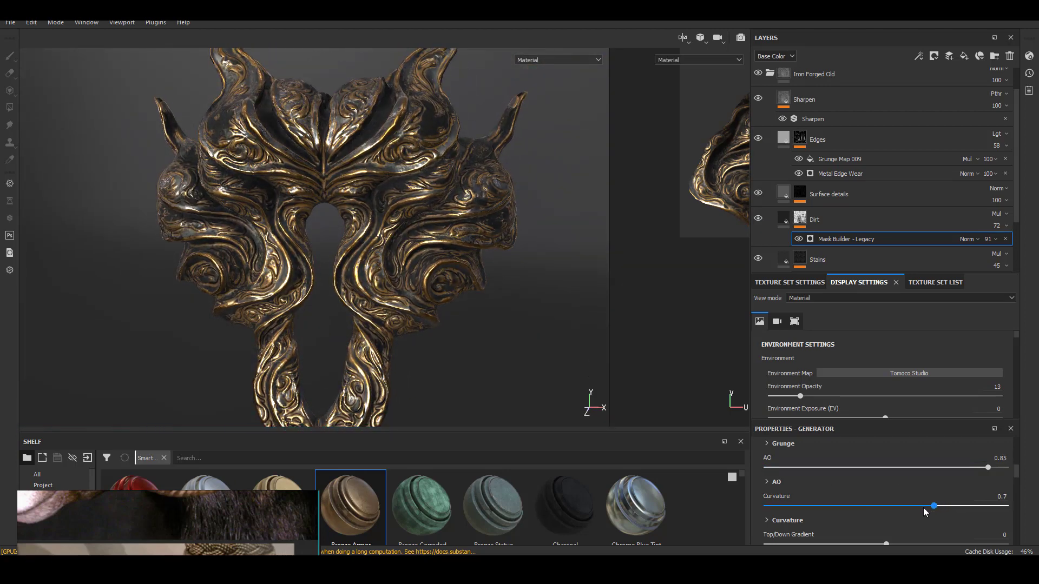
{"action": "left_click_drag", "start_coordinate": [924, 512], "coordinate": [921, 514]}
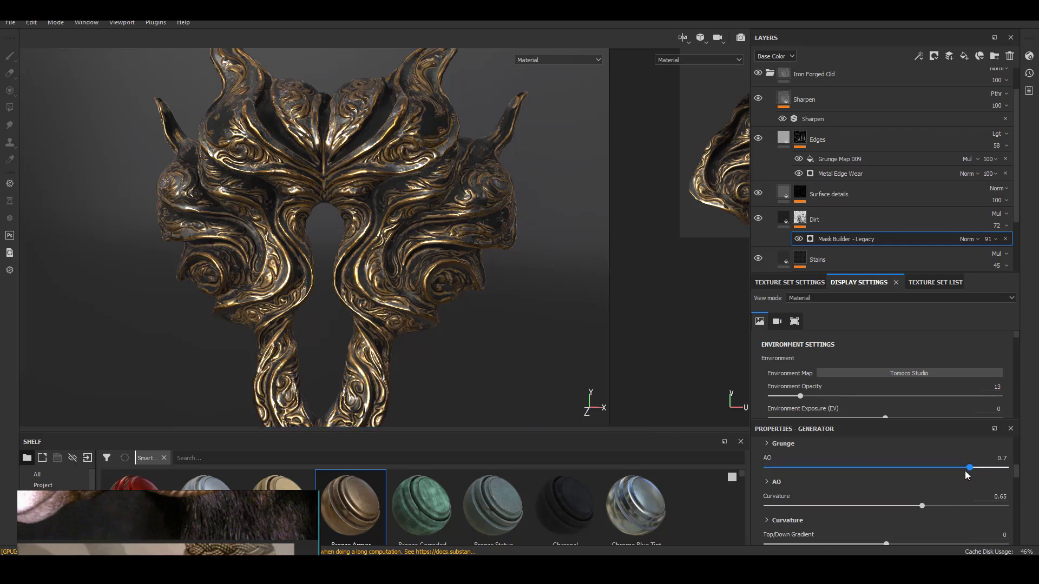
{"action": "left_click_drag", "start_coordinate": [966, 471], "coordinate": [953, 472]}
{"action": "mouse_move", "coordinate": [922, 507]}
{"action": "left_mouse_down"}
{"action": "mouse_move", "coordinate": [934, 511]}
{"action": "mouse_move", "coordinate": [910, 510]}
{"action": "left_mouse_up"}
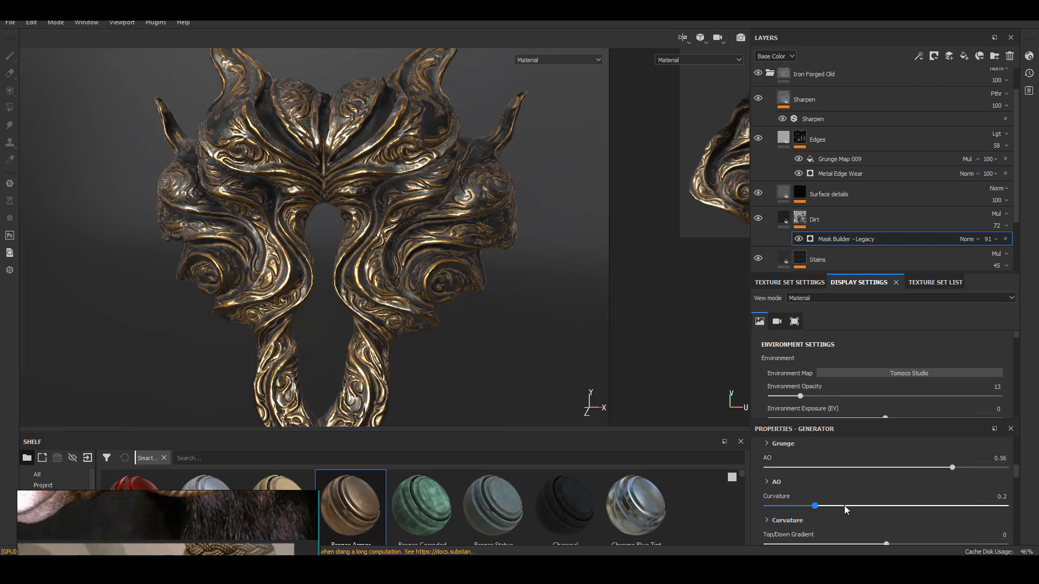
{"action": "left_click_drag", "start_coordinate": [844, 506], "coordinate": [869, 505]}
{"action": "mouse_move", "coordinate": [952, 467]}
{"action": "left_mouse_down"}
{"action": "mouse_move", "coordinate": [969, 471]}
{"action": "mouse_move", "coordinate": [949, 470]}
{"action": "left_mouse_up"}
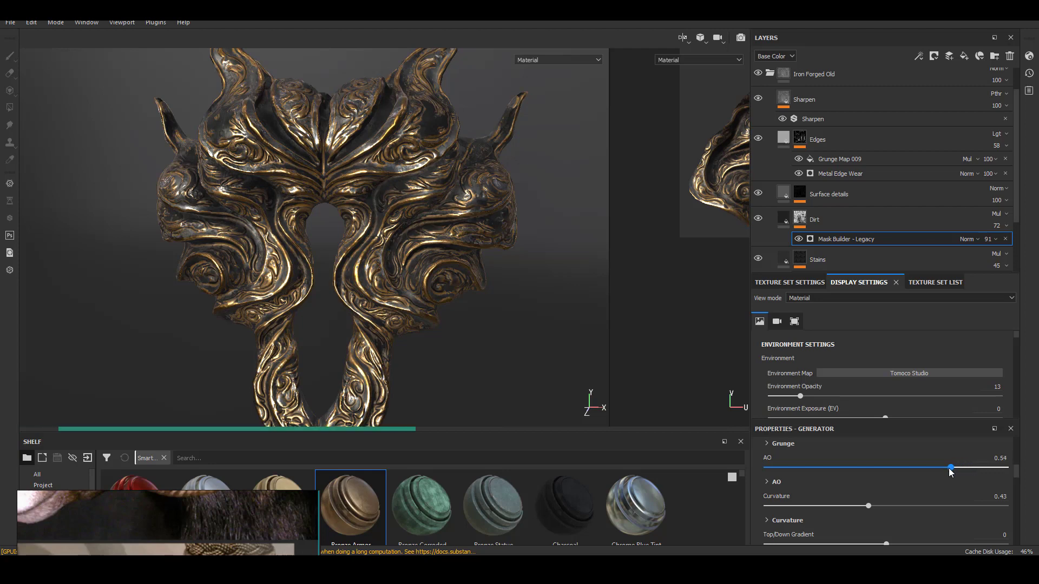
{"action": "right_click_drag", "start_coordinate": [387, 359], "coordinate": [419, 315], "text": "alt"}
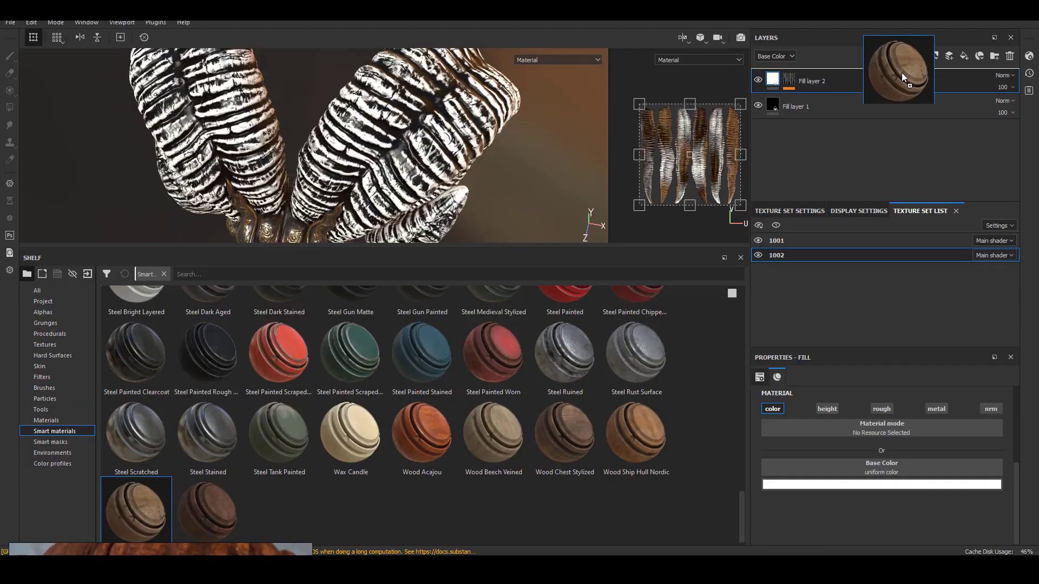
- Add the Wood Ship Hull Old smart material above Fill layer 2 in texture set 1002 and expand its folder
{"action": "left_click_drag", "start_coordinate": [902, 72], "coordinate": [888, 82]}
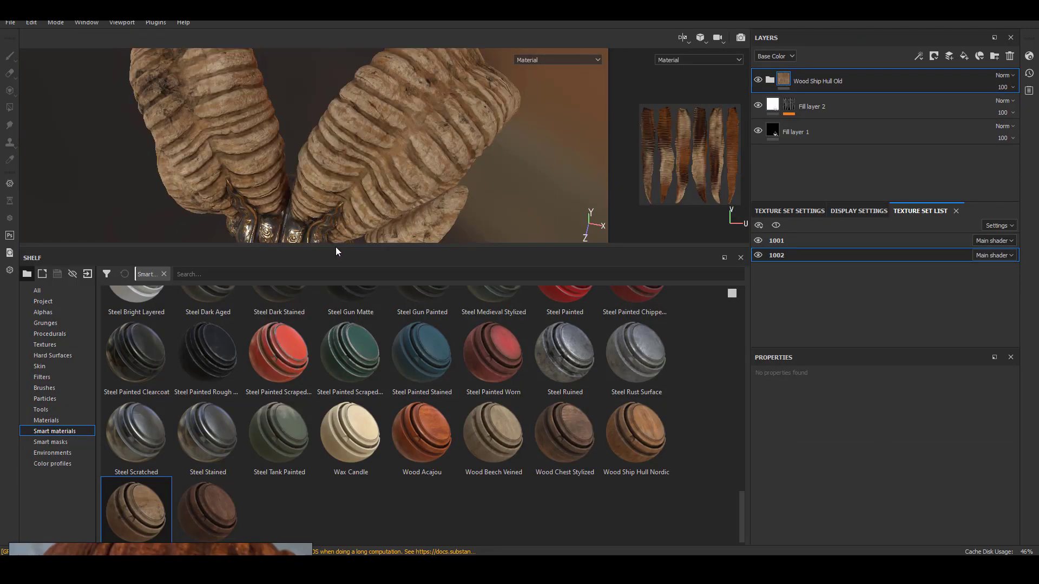
{"action": "left_click_drag", "start_coordinate": [336, 249], "coordinate": [337, 355]}
{"action": "left_click_drag", "start_coordinate": [273, 239], "coordinate": [378, 222], "text": "alt"}
{"action": "left_click", "coordinate": [771, 80]}
{"action": "left_click_drag", "start_coordinate": [852, 205], "coordinate": [852, 346]}
- Delete the Stains layer from the Wood Ship Hull Old folder
{"action": "left_click", "coordinate": [757, 146]}
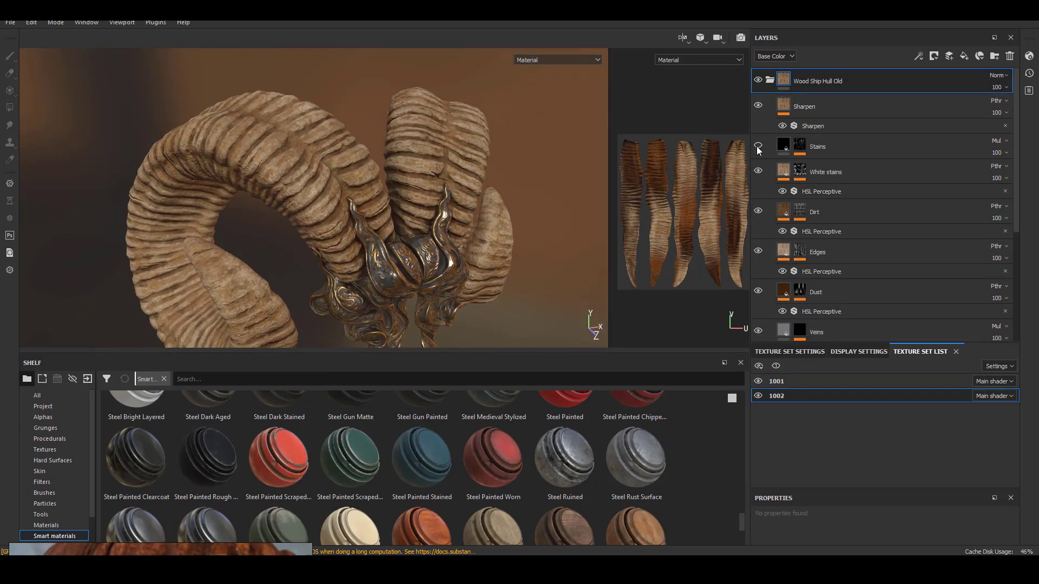
{"action": "left_click", "coordinate": [819, 146]}
{"action": "key", "text": "Delete"}
- Hide every Wood Ship Hull Old layer above Base, from Sharpen down to Wood Fibers and Secondary Color
{"action": "left_click_drag", "start_coordinate": [758, 105], "coordinate": [758, 227]}
{"action": "scroll", "coordinate": [758, 226], "scroll_direction": "down", "scroll_amount": 2}
{"action": "left_click", "coordinate": [758, 168]}
{"action": "left_click", "coordinate": [759, 209]}
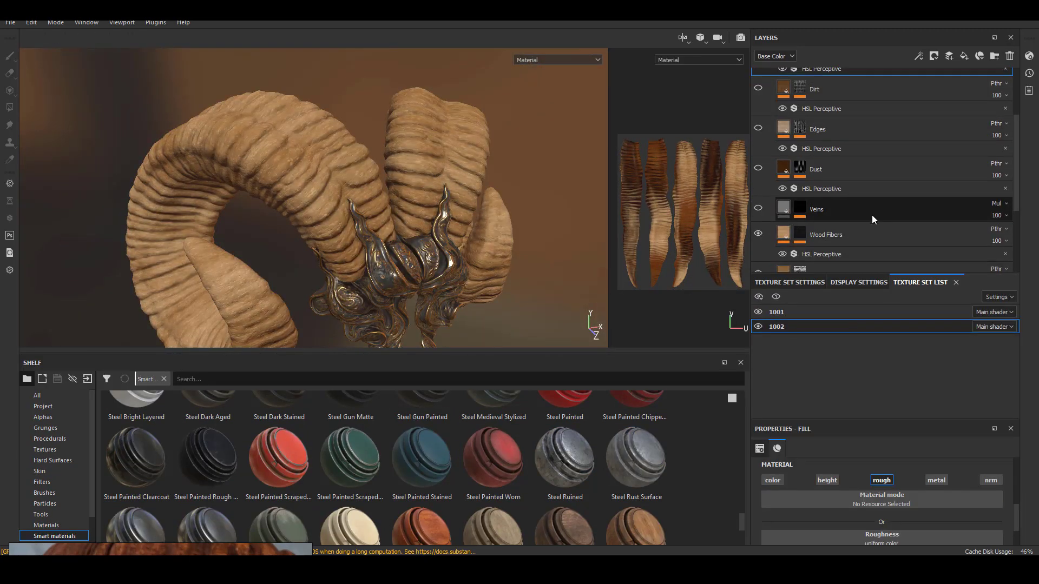
{"action": "left_click", "coordinate": [880, 235]}
{"action": "scroll", "coordinate": [879, 235], "scroll_direction": "down", "scroll_amount": 2}
{"action": "left_click", "coordinate": [758, 169]}
{"action": "left_click", "coordinate": [758, 209]}
- Review the Base layer's fill settings, set its UV rotation to 90, and check the grain direction on the horns
{"action": "scroll", "coordinate": [371, 163], "scroll_direction": "up", "scroll_amount": 3}
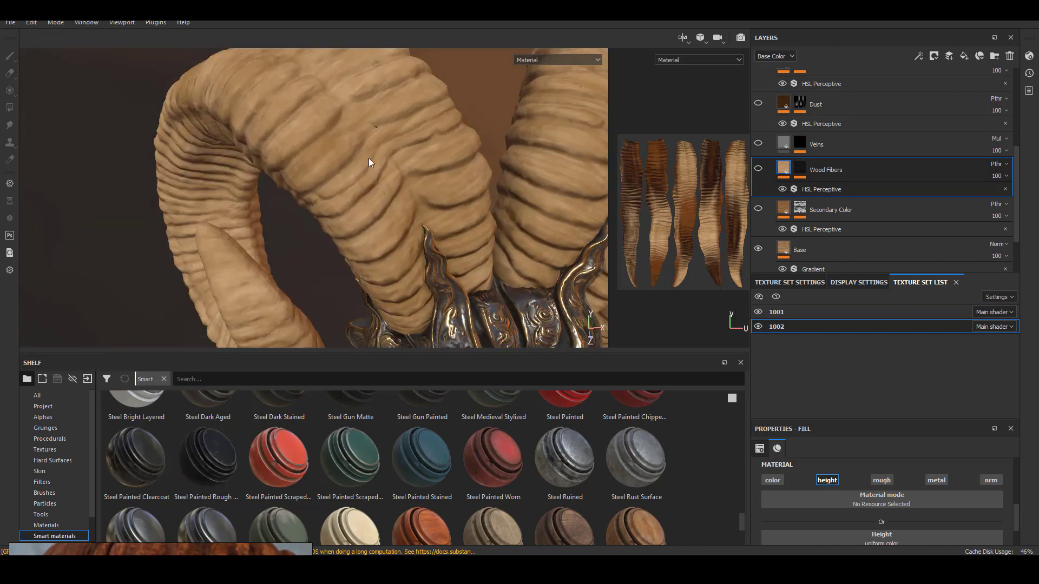
{"action": "left_click_drag", "start_coordinate": [371, 162], "coordinate": [320, 182], "text": "alt"}
{"action": "scroll", "coordinate": [785, 222], "scroll_direction": "down", "scroll_amount": 1}
{"action": "left_click", "coordinate": [786, 220]}
{"action": "scroll", "coordinate": [959, 514], "scroll_direction": "down", "scroll_amount": 3}
{"action": "scroll", "coordinate": [920, 511], "scroll_direction": "up", "scroll_amount": 1}
{"action": "scroll", "coordinate": [862, 500], "scroll_direction": "down", "scroll_amount": 5}
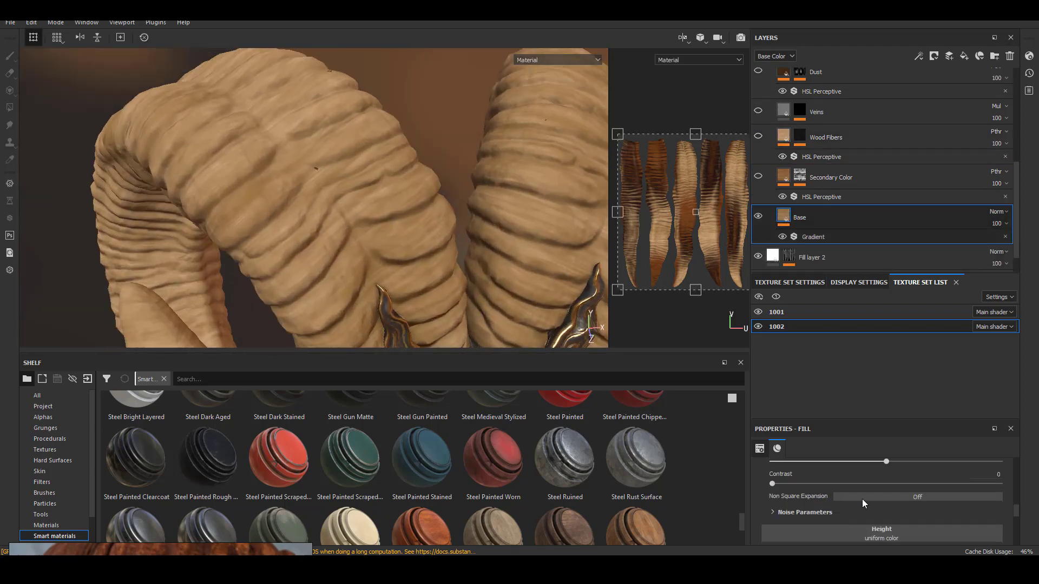
{"action": "scroll", "coordinate": [862, 500], "scroll_direction": "up", "scroll_amount": 1}
{"action": "scroll", "coordinate": [862, 500], "scroll_direction": "down", "scroll_amount": 5}
{"action": "scroll", "coordinate": [863, 500], "scroll_direction": "up", "scroll_amount": 9}
{"action": "scroll", "coordinate": [863, 500], "scroll_direction": "up", "scroll_amount": 6}
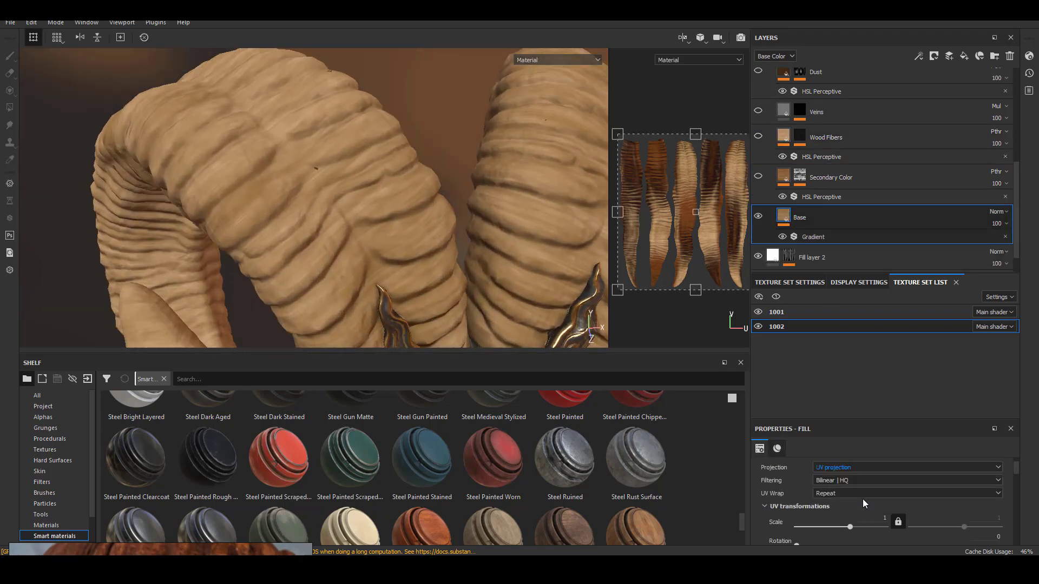
{"action": "scroll", "coordinate": [863, 500], "scroll_direction": "down", "scroll_amount": 1}
{"action": "left_click", "coordinate": [993, 504]}
{"action": "type", "text": "90"}
{"action": "key", "text": "Return"}
{"action": "scroll", "coordinate": [419, 169], "scroll_direction": "down", "scroll_amount": 3}
{"action": "left_click_drag", "start_coordinate": [357, 171], "coordinate": [269, 178], "text": "alt"}
- Study the curled ram horn in the reference image and show the Secondary Color and Wood Fibers layers again
{"action": "scroll", "coordinate": [448, 260], "scroll_direction": "up", "scroll_amount": 4}
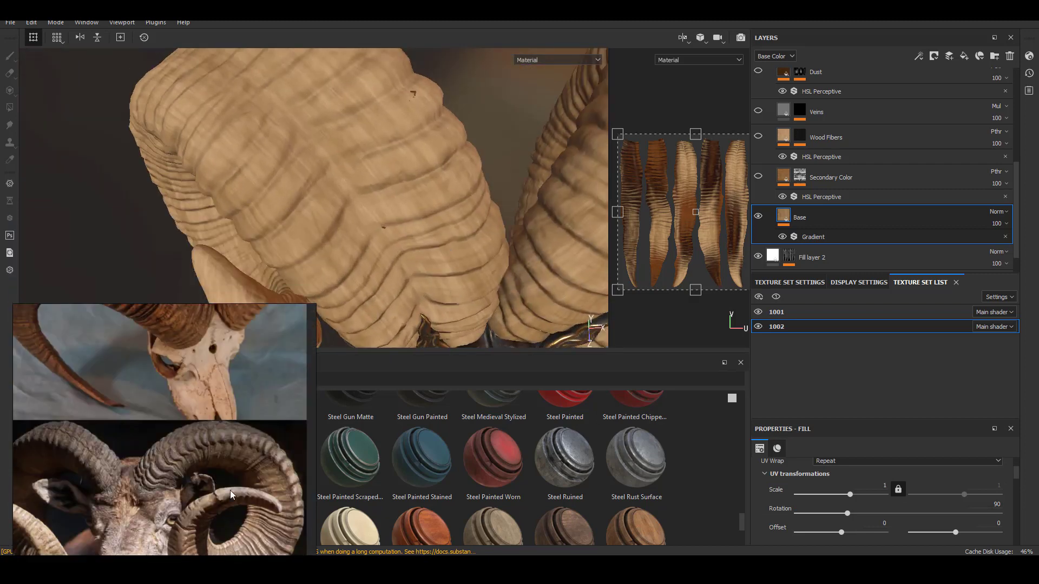
{"action": "middle_click_drag", "start_coordinate": [191, 441], "coordinate": [137, 442]}
{"action": "scroll", "coordinate": [137, 442], "scroll_direction": "up", "scroll_amount": 3}
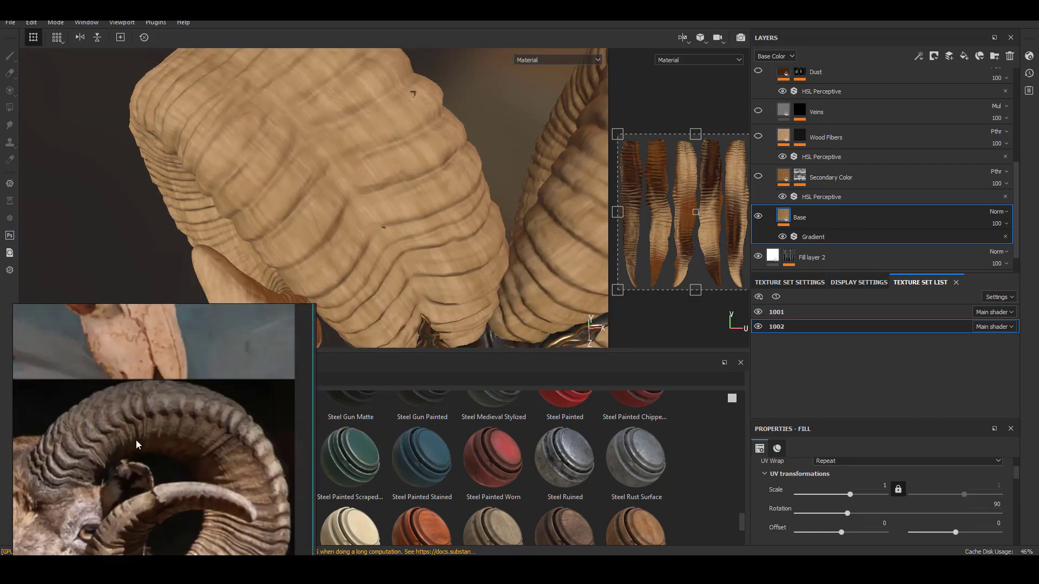
{"action": "left_click_drag", "start_coordinate": [379, 124], "coordinate": [433, 243], "text": "alt"}
{"action": "right_click_drag", "start_coordinate": [433, 244], "coordinate": [476, 181], "text": "alt"}
{"action": "left_click", "coordinate": [758, 176]}
{"action": "left_click", "coordinate": [769, 162]}
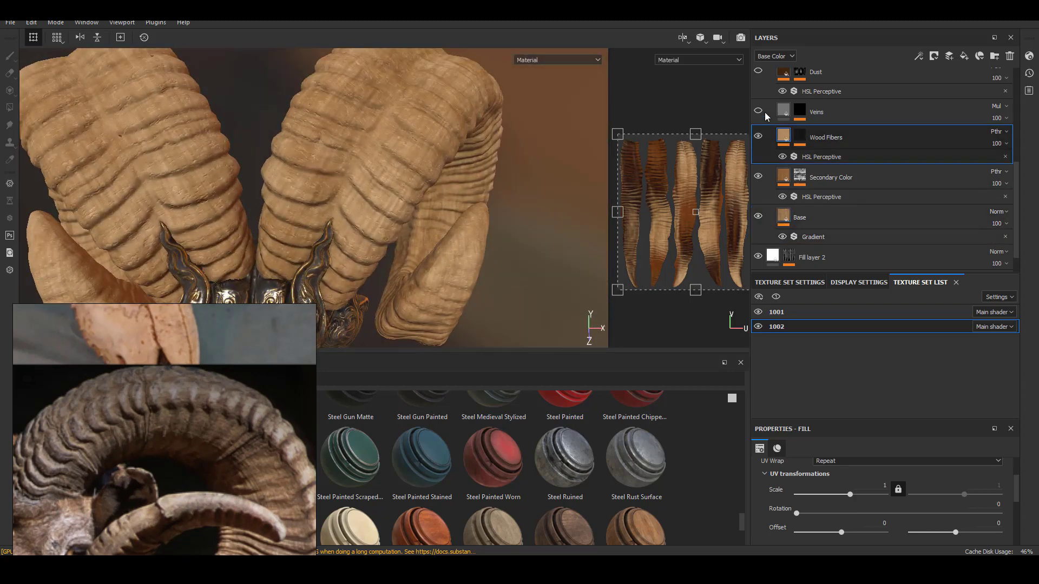
- Show the Veins layer and set the UV scale of its mask's Directional Scratches fill to 3.5 after trying 4
{"action": "left_click", "coordinate": [828, 113]}
{"action": "left_click", "coordinate": [800, 111]}
{"action": "left_click", "coordinate": [844, 160]}
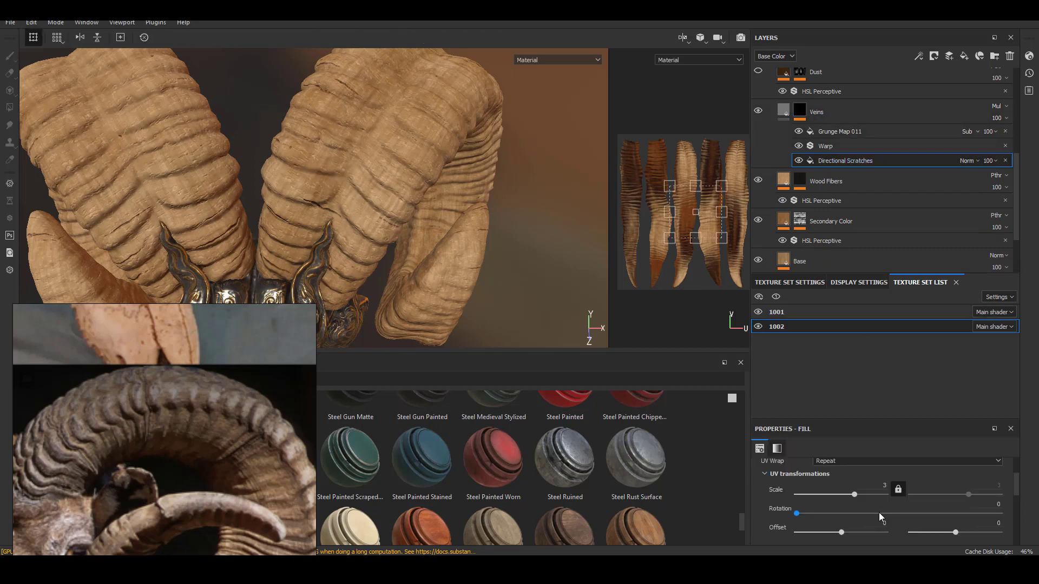
{"action": "left_click", "coordinate": [880, 485]}
{"action": "type", "text": "4"}
{"action": "key", "text": "Return"}
{"action": "left_click", "coordinate": [881, 485]}
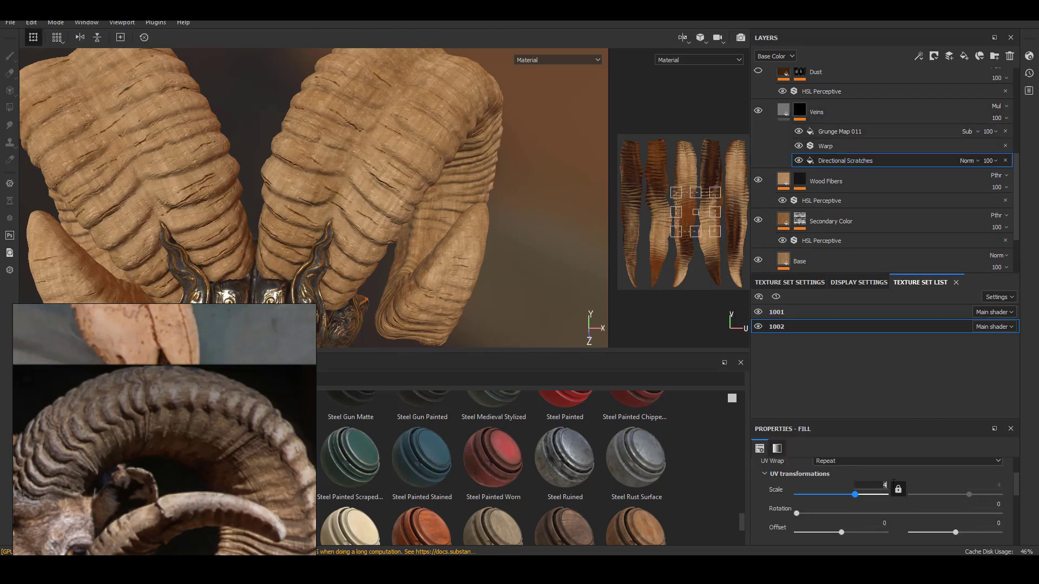
{"action": "type", "text": "3.5"}
{"action": "key", "text": "Return"}
{"action": "scroll", "coordinate": [458, 267], "scroll_direction": "down", "scroll_amount": 5}
{"action": "left_click_drag", "start_coordinate": [449, 260], "coordinate": [459, 266], "text": "alt"}
{"action": "scroll", "coordinate": [459, 267], "scroll_direction": "up", "scroll_amount": 4}
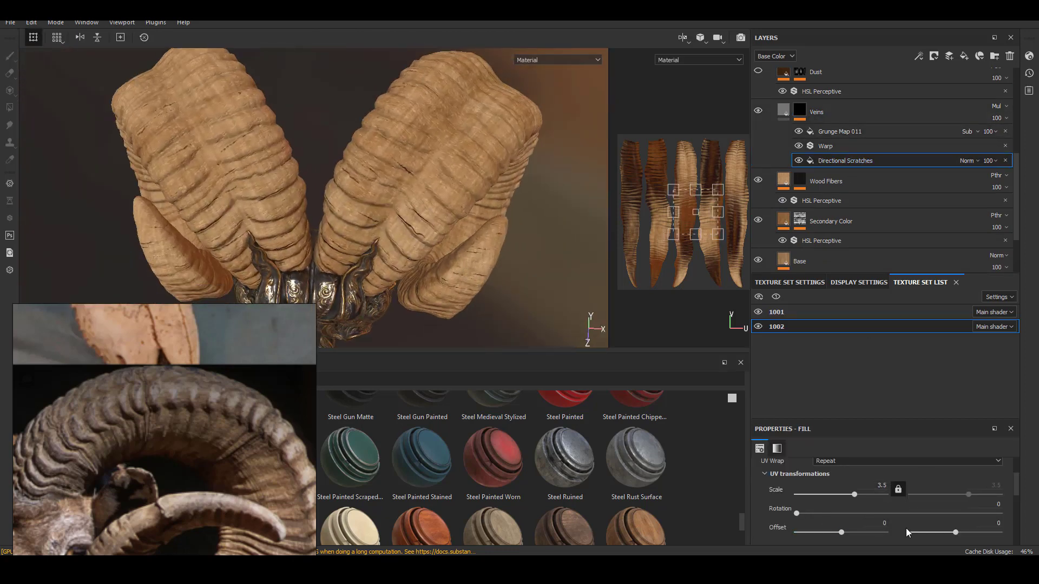
- Try a different projection for the Directional Scratches fill, return it to UV projection, and inspect the veins on both horns
{"action": "scroll", "coordinate": [906, 528], "scroll_direction": "up", "scroll_amount": 2}
{"action": "left_click", "coordinate": [882, 488]}
{"action": "left_click", "coordinate": [875, 506]}
{"action": "left_click", "coordinate": [852, 489]}
{"action": "left_click", "coordinate": [852, 497]}
{"action": "right_click_drag", "start_coordinate": [433, 211], "coordinate": [420, 227], "text": "alt"}
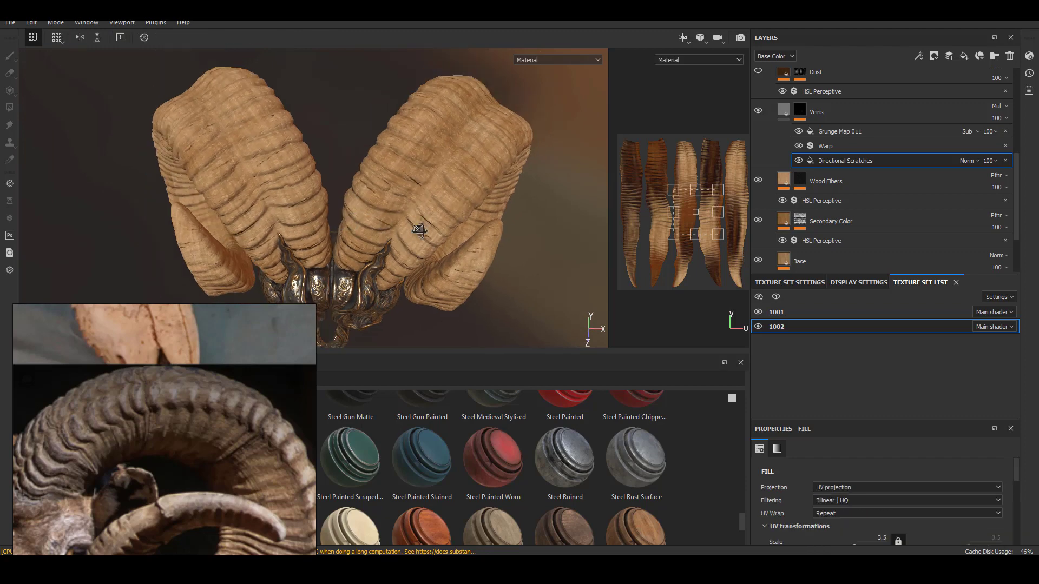
{"action": "left_click_drag", "start_coordinate": [419, 227], "coordinate": [433, 233], "text": "alt"}
{"action": "right_click_drag", "start_coordinate": [411, 228], "coordinate": [393, 233], "text": "alt"}
- Toggle the Veins mask's Warp and Grunge Map 011 effects to compare them, and set Grunge Map 011's opacity to 51
{"action": "left_click", "coordinate": [825, 145]}
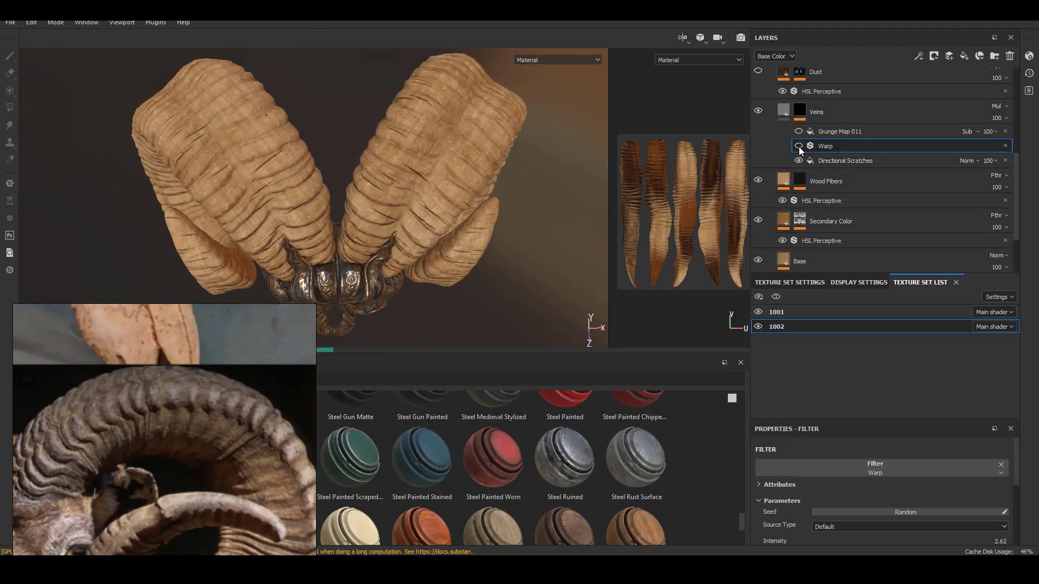
{"action": "left_click", "coordinate": [995, 131]}
{"action": "left_click", "coordinate": [1006, 148]}
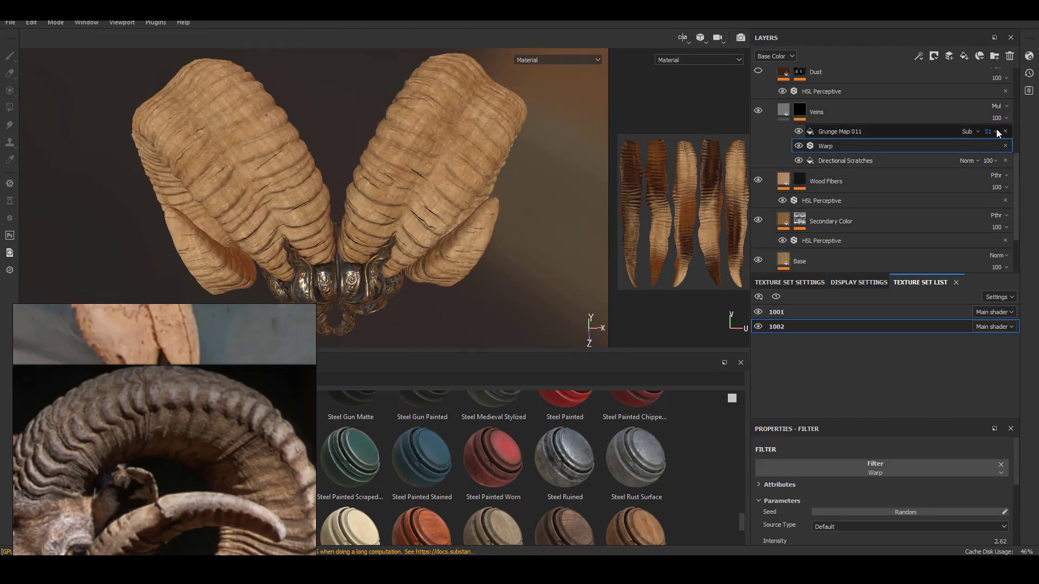
- Show the Dust layer of Wood Ship Hull Old and check its effect around the horns
{"action": "scroll", "coordinate": [833, 121], "scroll_direction": "up", "scroll_amount": 3}
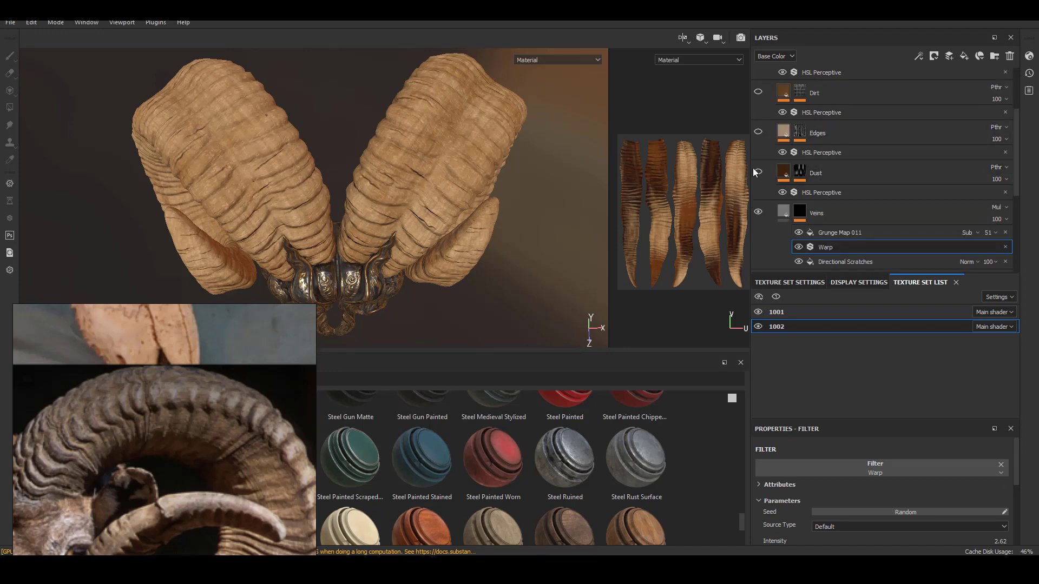
{"action": "left_click", "coordinate": [758, 173]}
{"action": "left_click_drag", "start_coordinate": [317, 177], "coordinate": [470, 254], "text": "alt"}
{"action": "scroll", "coordinate": [470, 254], "scroll_direction": "up", "scroll_amount": 2}
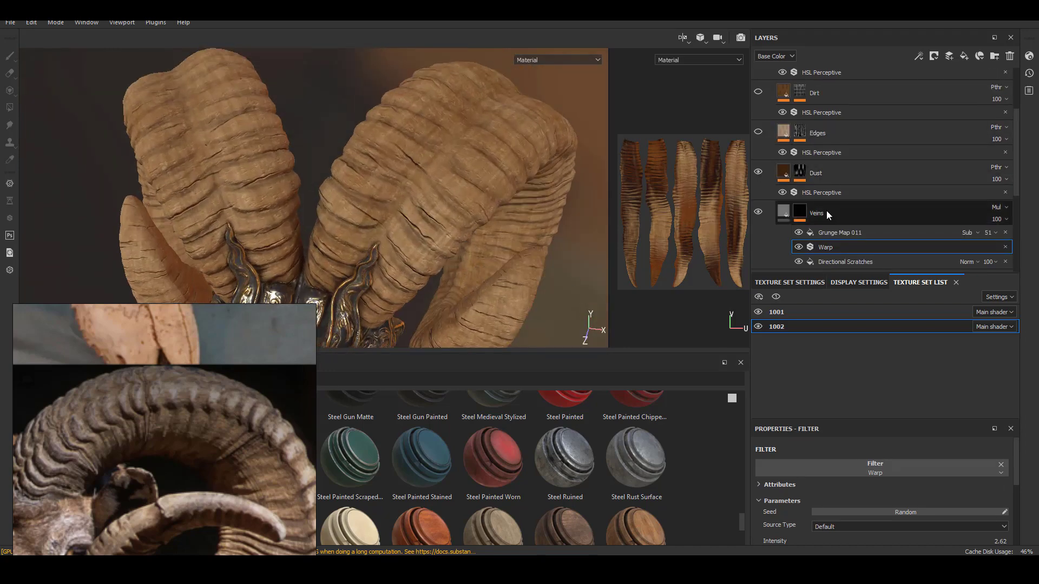
- Darken the horns with the HSL Perceptive filter on Wood Ship Hull Old's Base layer, setting saturation to 0.55 and lightness to 0.11
{"action": "left_click", "coordinate": [783, 212]}
{"action": "left_click", "coordinate": [997, 219]}
{"action": "left_click", "coordinate": [1012, 239]}
{"action": "left_click_drag", "start_coordinate": [886, 534], "coordinate": [823, 538]}
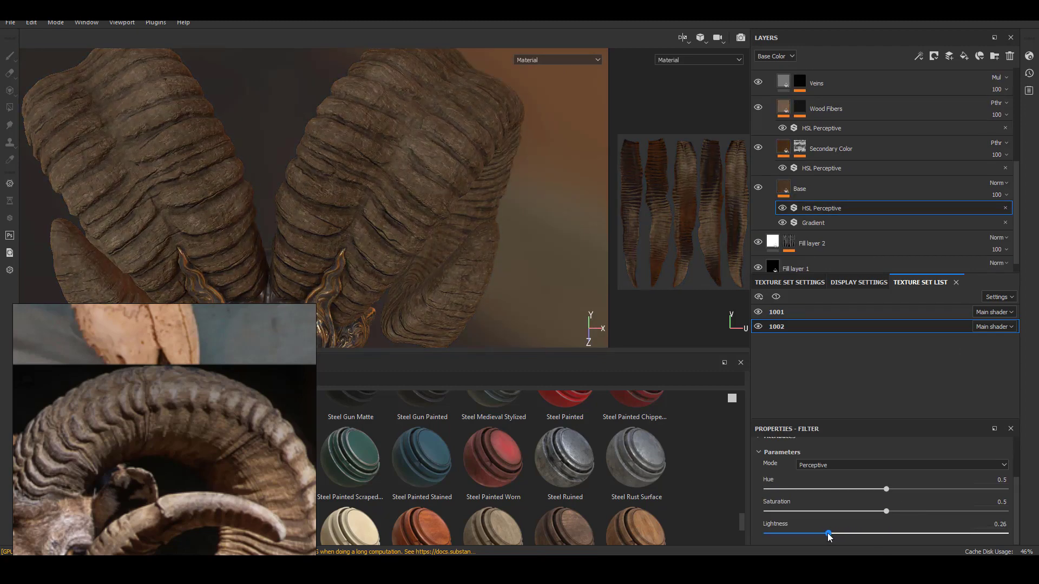
{"action": "scroll", "coordinate": [362, 160], "scroll_direction": "down", "scroll_amount": 3}
{"action": "left_click_drag", "start_coordinate": [361, 159], "coordinate": [373, 135], "text": "alt"}
{"action": "left_click", "coordinate": [802, 533]}
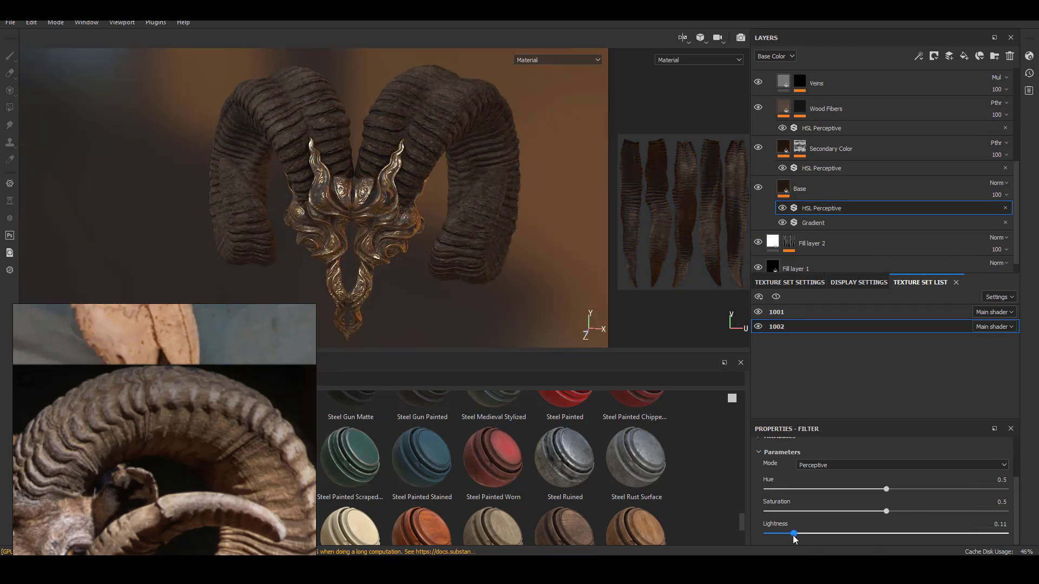
{"action": "left_click_drag", "start_coordinate": [454, 267], "coordinate": [442, 282], "text": "alt"}
{"action": "left_click_drag", "start_coordinate": [454, 244], "coordinate": [462, 227], "text": "alt"}
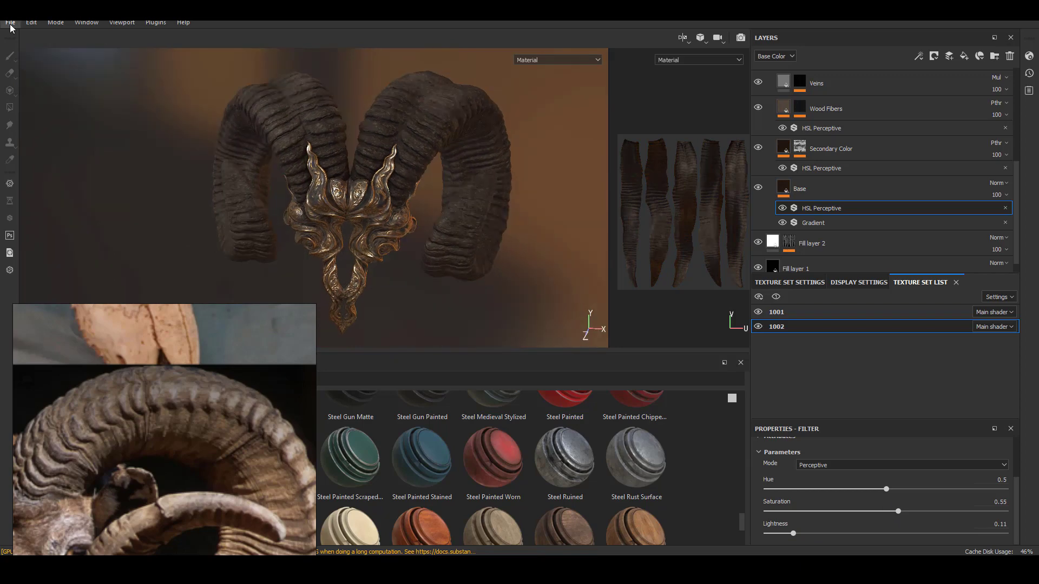
- Collapse the Wood Ship Hull Old folder and add the Wood Acajou smart material above it in the horns' layer stack
{"action": "left_click_drag", "start_coordinate": [1016, 182], "coordinate": [1016, 89]}
{"action": "left_click", "coordinate": [770, 80]}
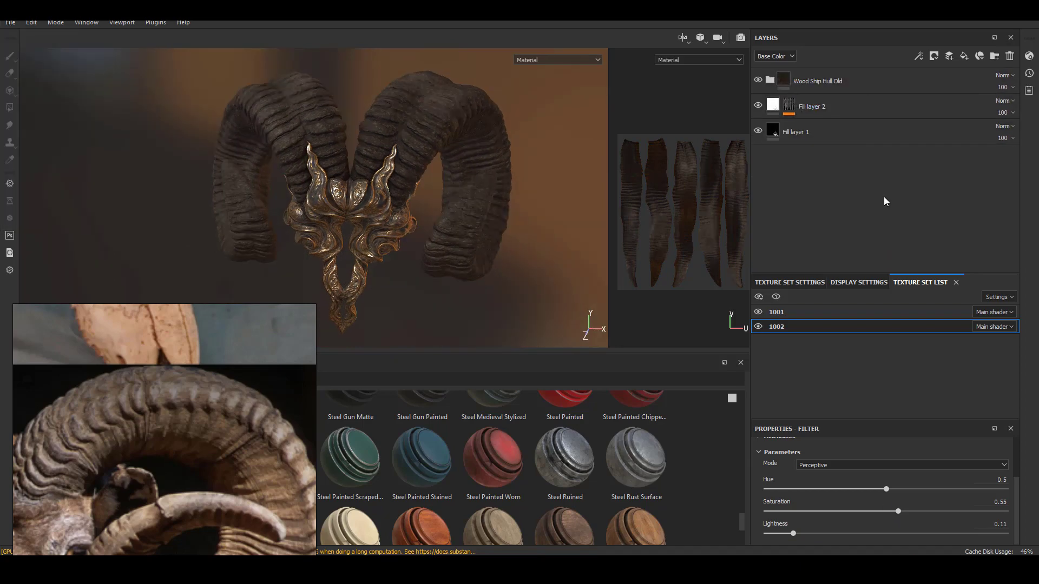
{"action": "scroll", "coordinate": [225, 433], "scroll_direction": "down", "scroll_amount": 5}
{"action": "scroll", "coordinate": [163, 471], "scroll_direction": "up", "scroll_amount": 5}
{"action": "scroll", "coordinate": [552, 508], "scroll_direction": "down", "scroll_amount": 3}
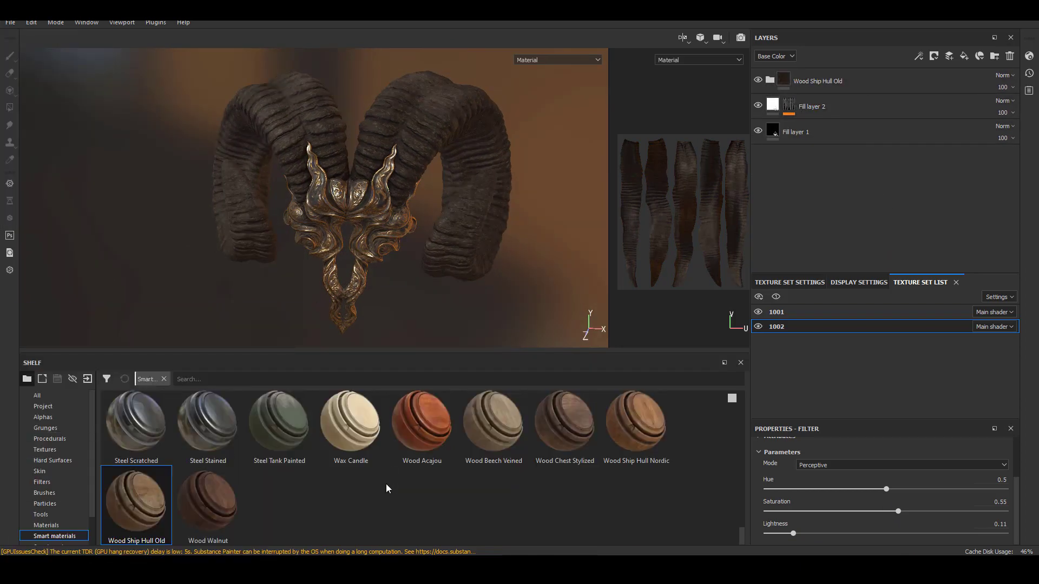
{"action": "left_click_drag", "start_coordinate": [412, 449], "coordinate": [858, 73]}
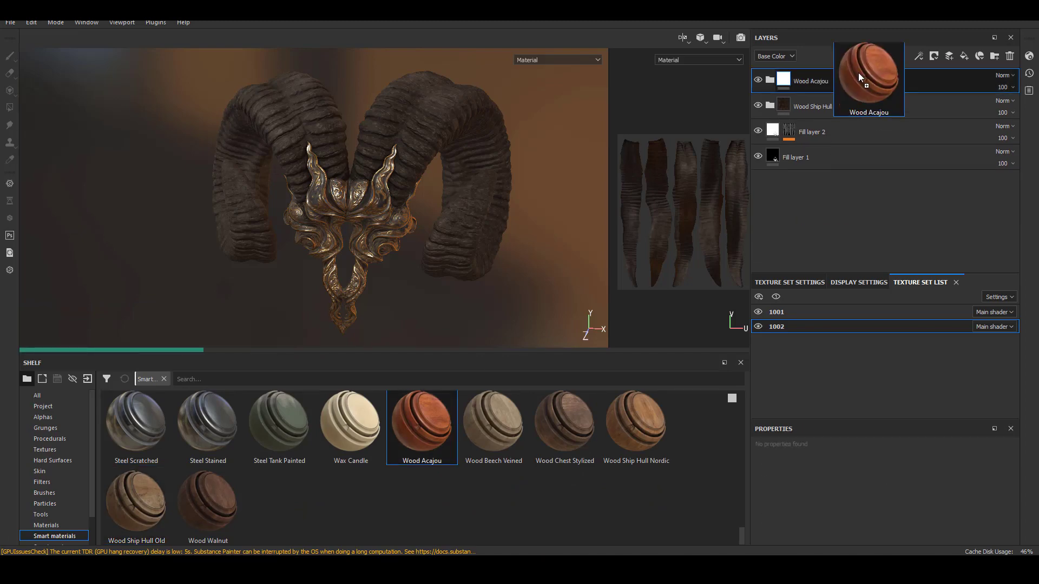
- Add a black mask with a Mask Builder - Legacy generator to the Wood Acajou folder
{"action": "scroll", "coordinate": [438, 122], "scroll_direction": "up", "scroll_amount": 4}
{"action": "left_click_drag", "start_coordinate": [437, 122], "coordinate": [440, 246], "text": "alt"}
{"action": "right_click", "coordinate": [839, 79]}
{"action": "left_click", "coordinate": [858, 96]}
{"action": "right_click", "coordinate": [803, 80]}
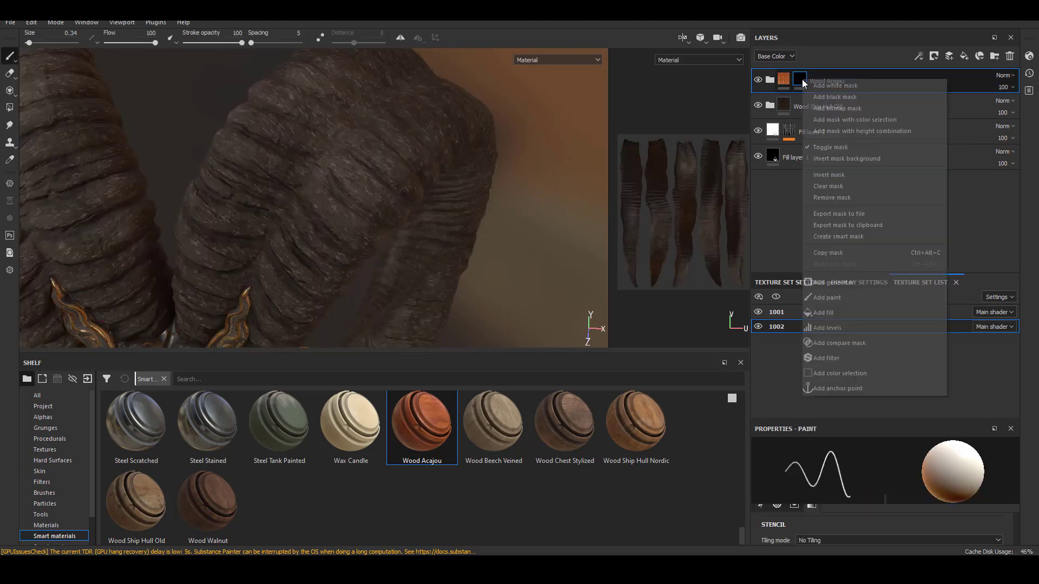
{"action": "left_click", "coordinate": [831, 282]}
{"action": "left_click", "coordinate": [875, 465]}
{"action": "left_click", "coordinate": [907, 410]}
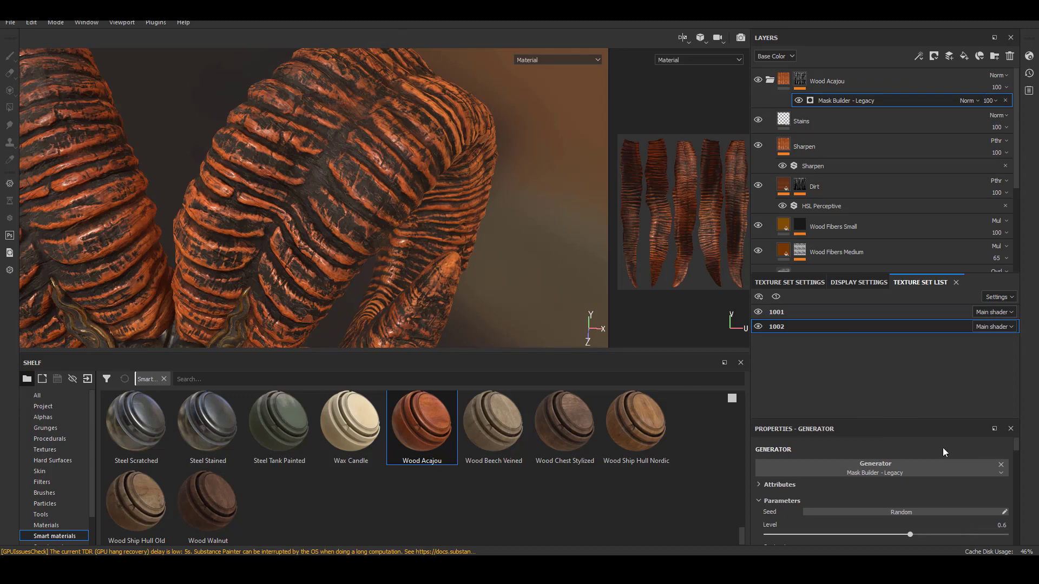
- Set the Wood Acajou mask generator's AO to -1 and its curvature Convex Range to 0.65 after trying 0.78
{"action": "scroll", "coordinate": [943, 447], "scroll_direction": "down", "scroll_amount": 5}
{"action": "left_click_drag", "start_coordinate": [917, 476], "coordinate": [756, 472]}
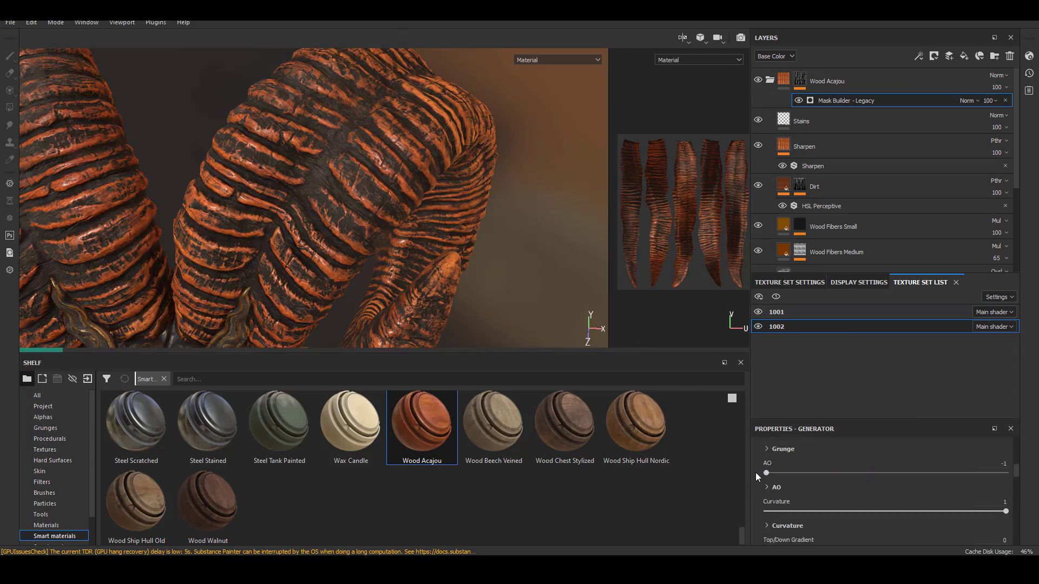
{"action": "scroll", "coordinate": [811, 503], "scroll_direction": "down", "scroll_amount": 1}
{"action": "left_click", "coordinate": [768, 493]}
{"action": "scroll", "coordinate": [889, 509], "scroll_direction": "down", "scroll_amount": 2}
{"action": "scroll", "coordinate": [920, 478], "scroll_direction": "up", "scroll_amount": 1}
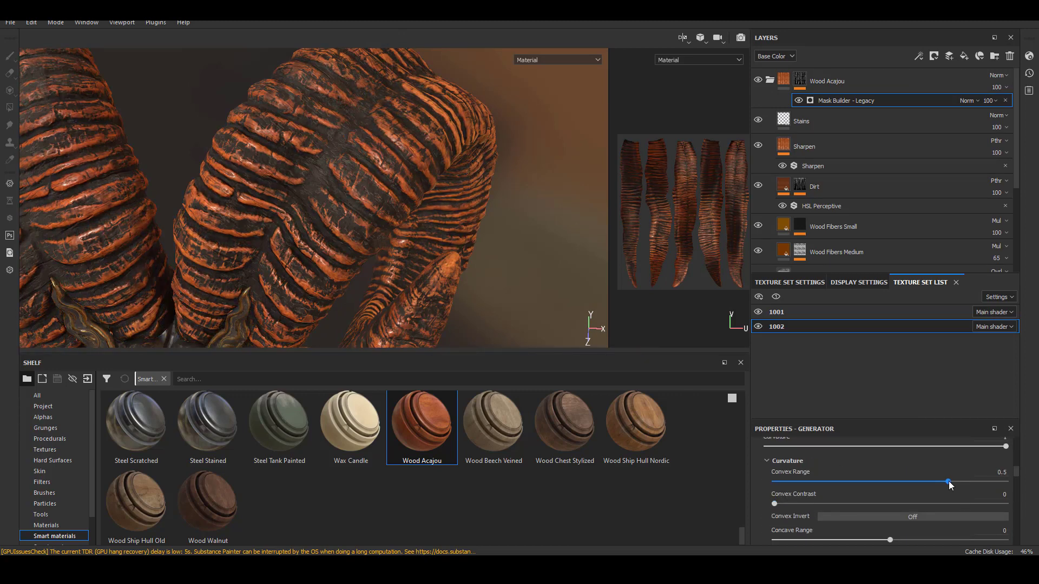
{"action": "left_click_drag", "start_coordinate": [969, 482], "coordinate": [977, 482]}
{"action": "scroll", "coordinate": [314, 198], "scroll_direction": "down", "scroll_amount": 4}
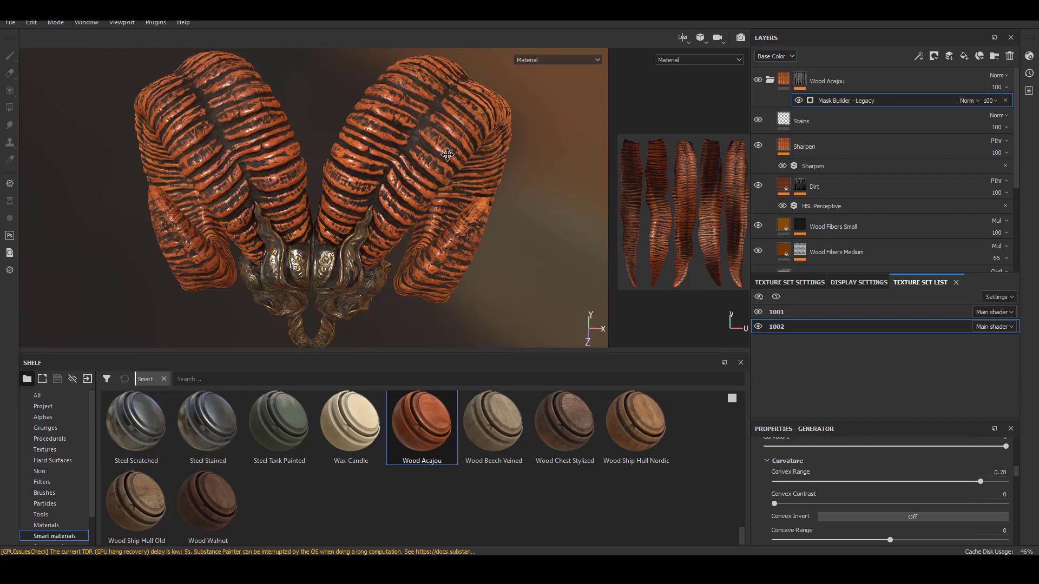
{"action": "left_click_drag", "start_coordinate": [313, 217], "coordinate": [319, 184], "text": "alt"}
{"action": "scroll", "coordinate": [319, 197], "scroll_direction": "up", "scroll_amount": 4}
{"action": "left_click_drag", "start_coordinate": [980, 482], "coordinate": [970, 482]}
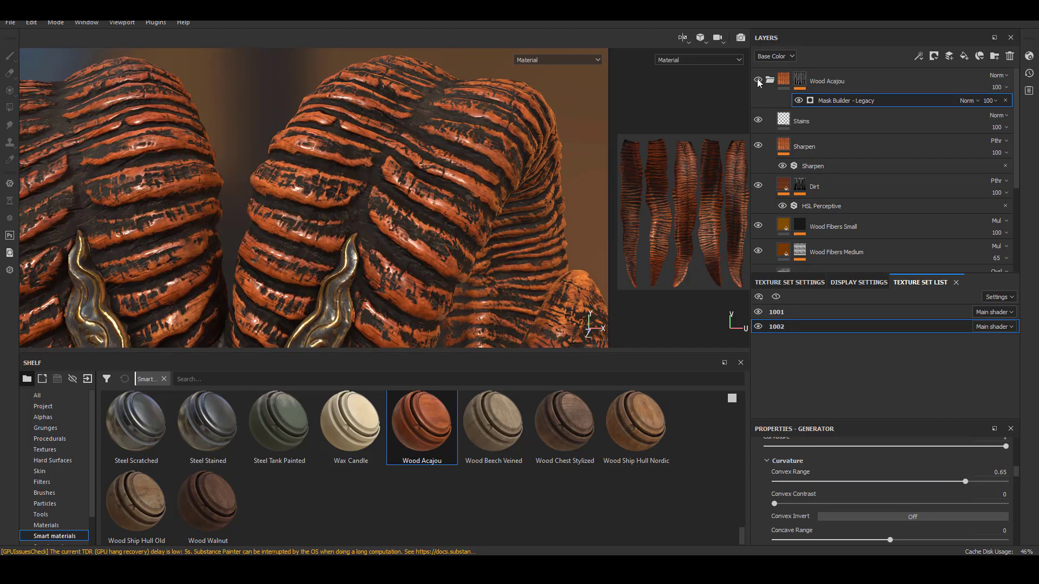
- Compare the horns with Wood Acajou hidden and shown, collapse its folder, and expand Wood Ship Hull Old to look through its layers
{"action": "left_click", "coordinate": [758, 80]}
{"action": "left_click", "coordinate": [758, 79]}
{"action": "left_click", "coordinate": [769, 79]}
{"action": "left_click", "coordinate": [769, 120]}
{"action": "scroll", "coordinate": [872, 201], "scroll_direction": "down", "scroll_amount": 3}
{"action": "scroll", "coordinate": [871, 205], "scroll_direction": "down", "scroll_amount": 3}
{"action": "left_click", "coordinate": [872, 205]}
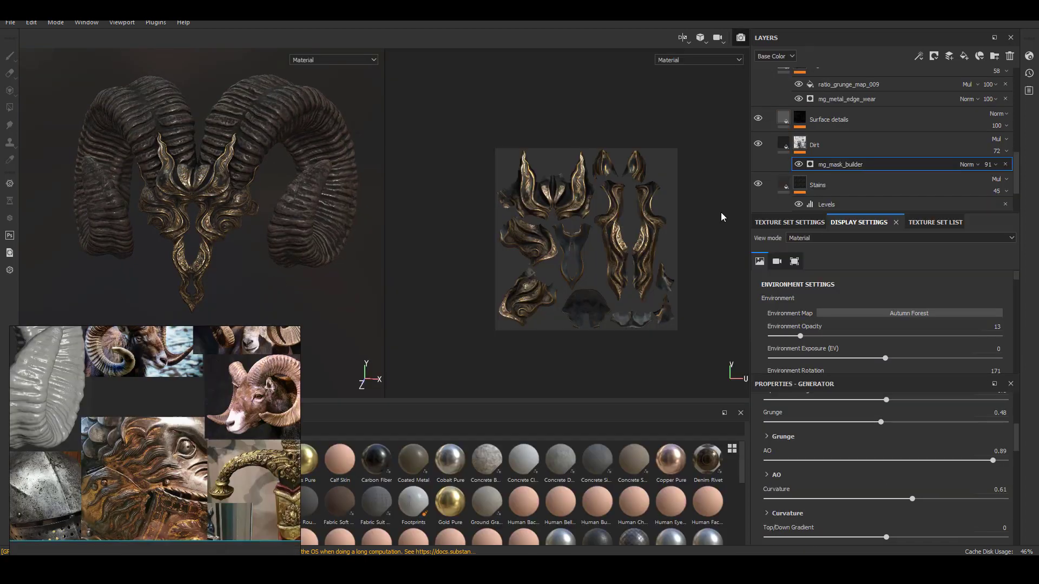
- Switch to Iray rendering and set the dome type to Sphere after trying Infinite sphere
{"action": "key", "text": "F10"}
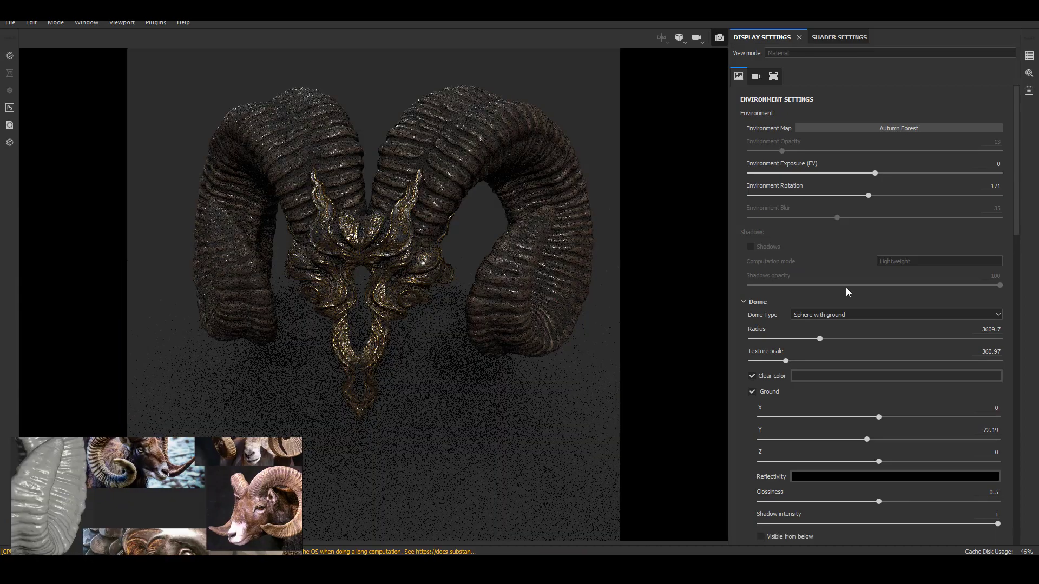
{"action": "left_click", "coordinate": [843, 315]}
{"action": "left_click", "coordinate": [828, 324]}
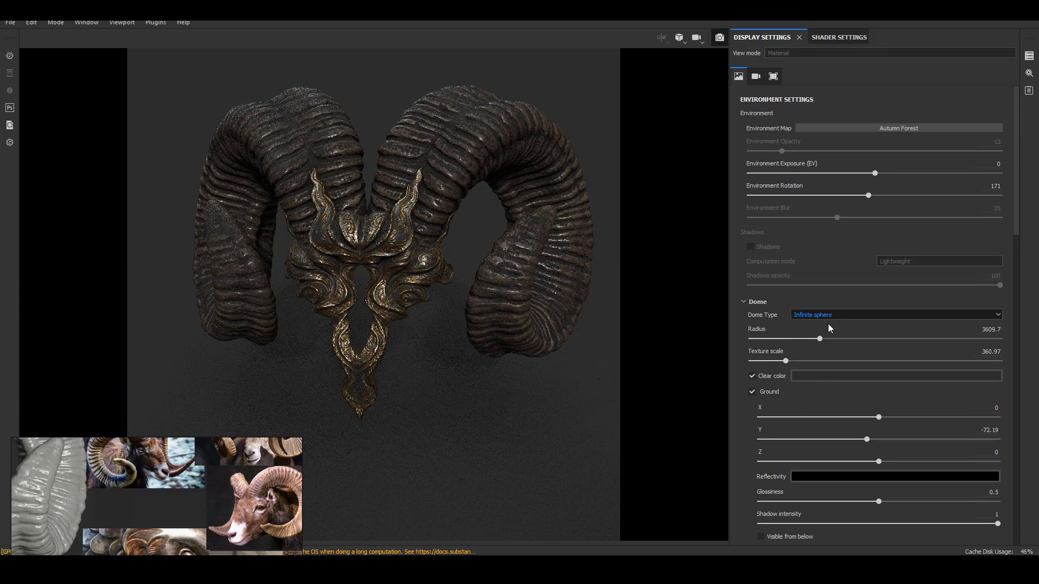
{"action": "left_click", "coordinate": [837, 315]}
{"action": "left_click", "coordinate": [838, 324]}
- Frame the crown more closely in the render and set the camera's focus distance to 85.91 and aperture to 1.44
{"action": "left_click_drag", "start_coordinate": [507, 343], "coordinate": [511, 349], "text": "alt"}
{"action": "scroll", "coordinate": [561, 394], "scroll_direction": "up", "scroll_amount": 2}
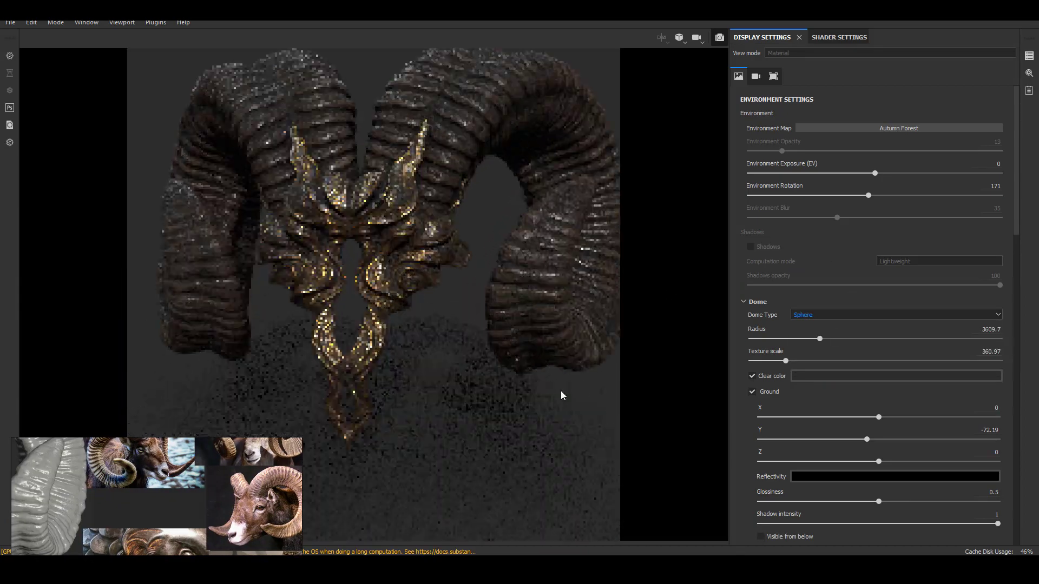
{"action": "middle_click_drag", "start_coordinate": [561, 394], "coordinate": [546, 452], "text": "alt"}
{"action": "scroll", "coordinate": [487, 379], "scroll_direction": "up", "scroll_amount": 1}
{"action": "left_click_drag", "start_coordinate": [487, 373], "coordinate": [480, 365], "text": "alt"}
{"action": "scroll", "coordinate": [732, 237], "scroll_direction": "down", "scroll_amount": 5}
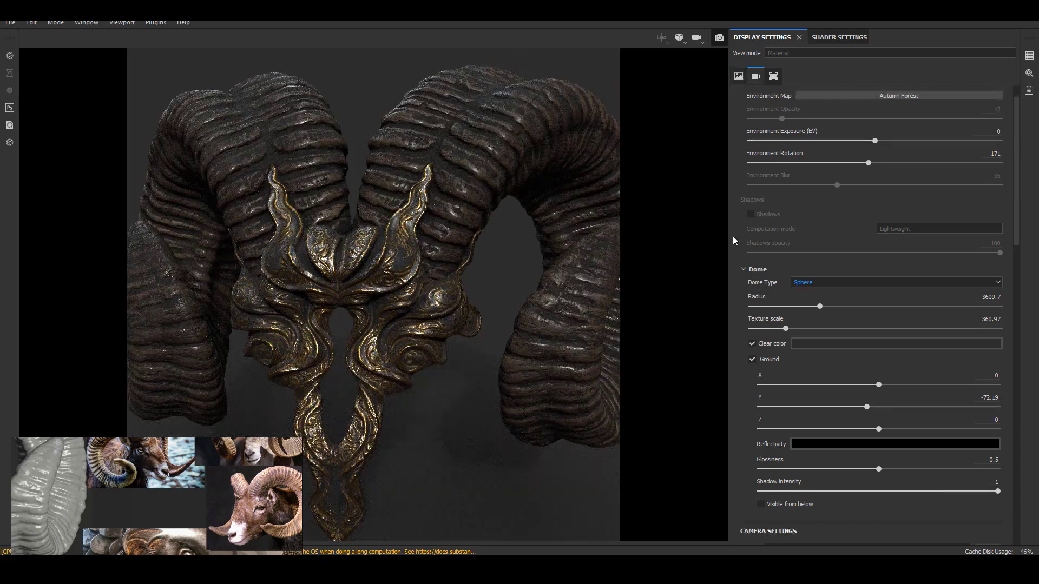
{"action": "left_click_drag", "start_coordinate": [785, 380], "coordinate": [788, 379]}
{"action": "left_click_drag", "start_coordinate": [875, 353], "coordinate": [838, 353]}
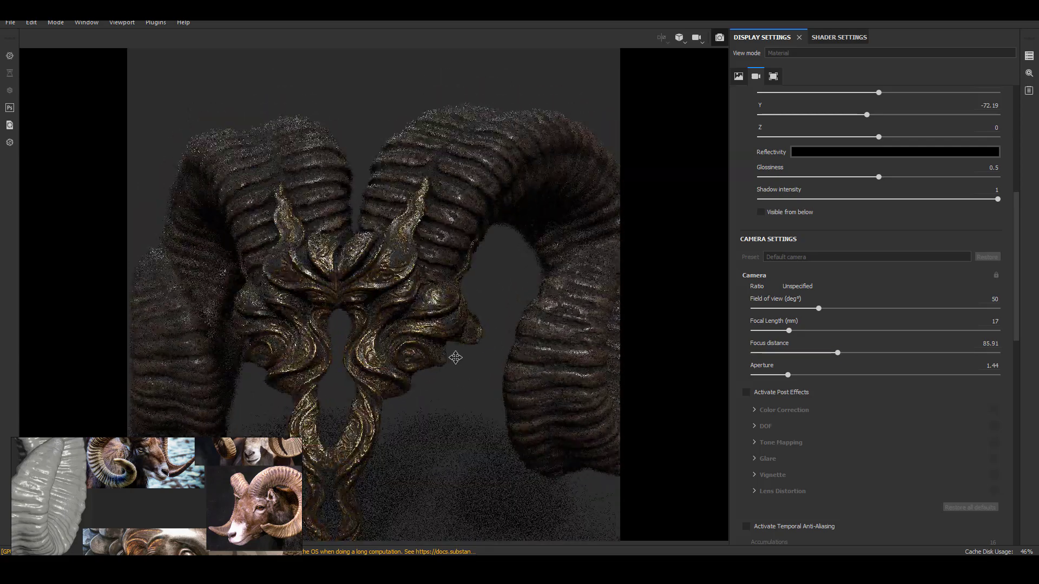
{"action": "left_click", "coordinate": [1029, 73]}
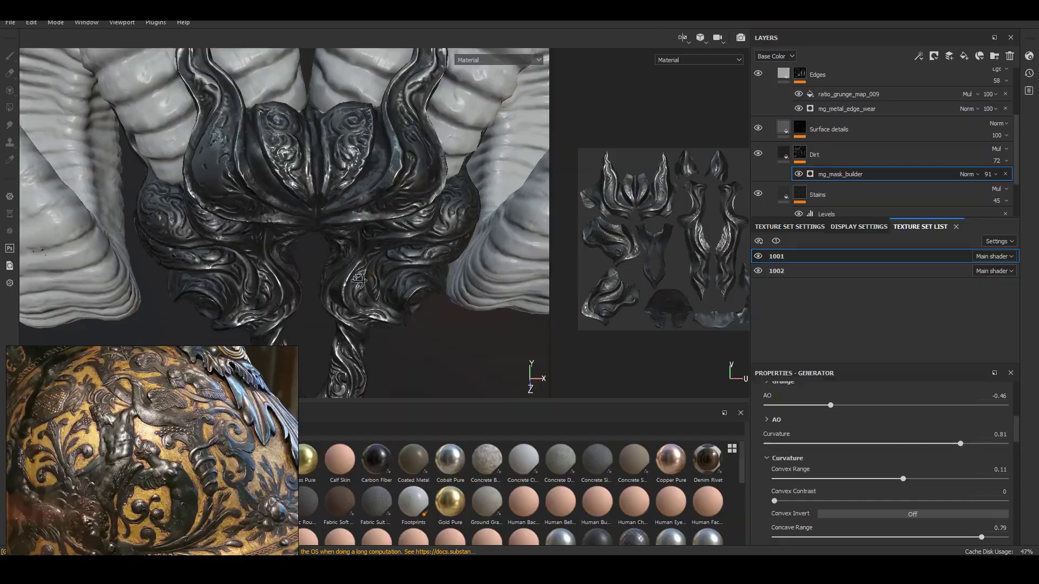
- Set Curvature to 1 in the Dirt layer's mg_mask_builder, and toggle Convex Invert on and off to compare the crown's dirt
{"action": "left_click_drag", "start_coordinate": [412, 303], "coordinate": [436, 318], "text": "alt"}
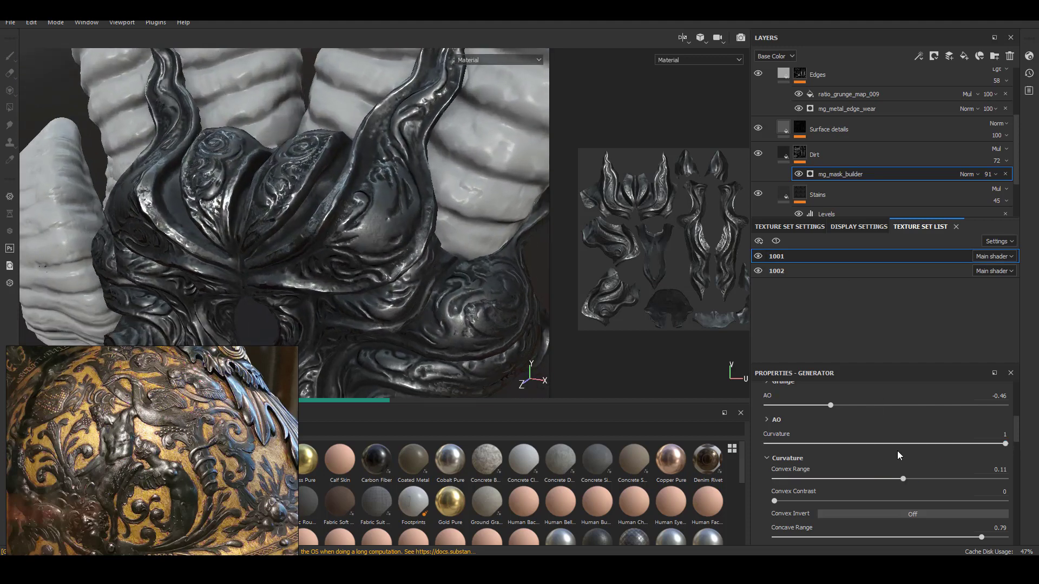
{"action": "left_click", "coordinate": [922, 515]}
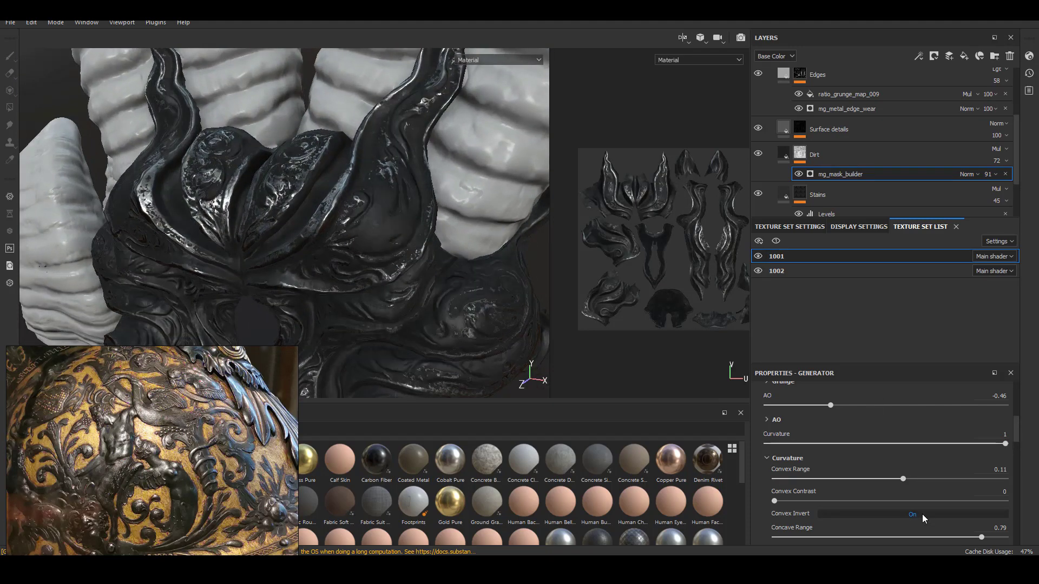
{"action": "left_click_drag", "start_coordinate": [213, 203], "coordinate": [249, 186], "text": "alt"}
{"action": "right_click_drag", "start_coordinate": [248, 186], "coordinate": [303, 227], "text": "alt"}
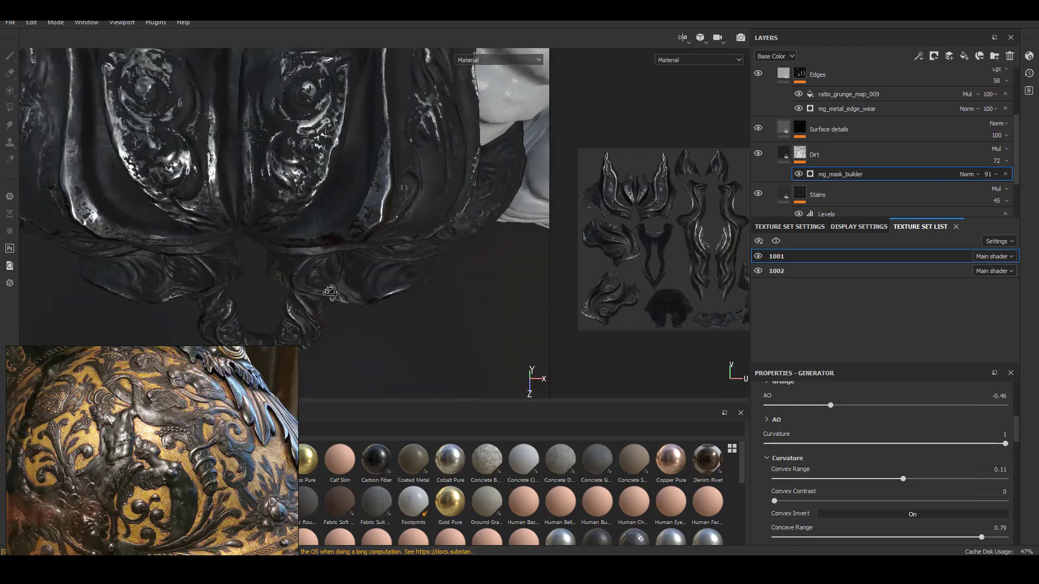
{"action": "middle_click_drag", "start_coordinate": [303, 227], "coordinate": [367, 172], "text": "alt"}
{"action": "right_click_drag", "start_coordinate": [367, 171], "coordinate": [389, 162], "text": "alt"}
{"action": "left_click", "coordinate": [870, 517]}
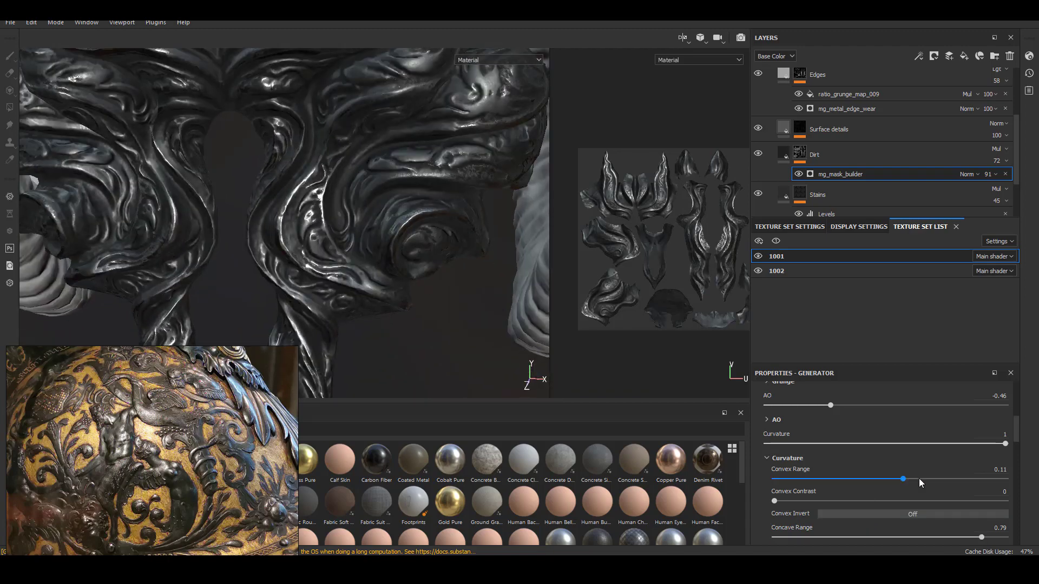
- Set the Dirt generator's Convex Range to 0.68, try a Concave Range of -0.69, and raise it past -0.57
{"action": "middle_click_drag", "start_coordinate": [428, 135], "coordinate": [460, 308], "text": "alt"}
{"action": "left_click_drag", "start_coordinate": [1015, 431], "coordinate": [1015, 440]}
{"action": "left_click", "coordinate": [810, 487]}
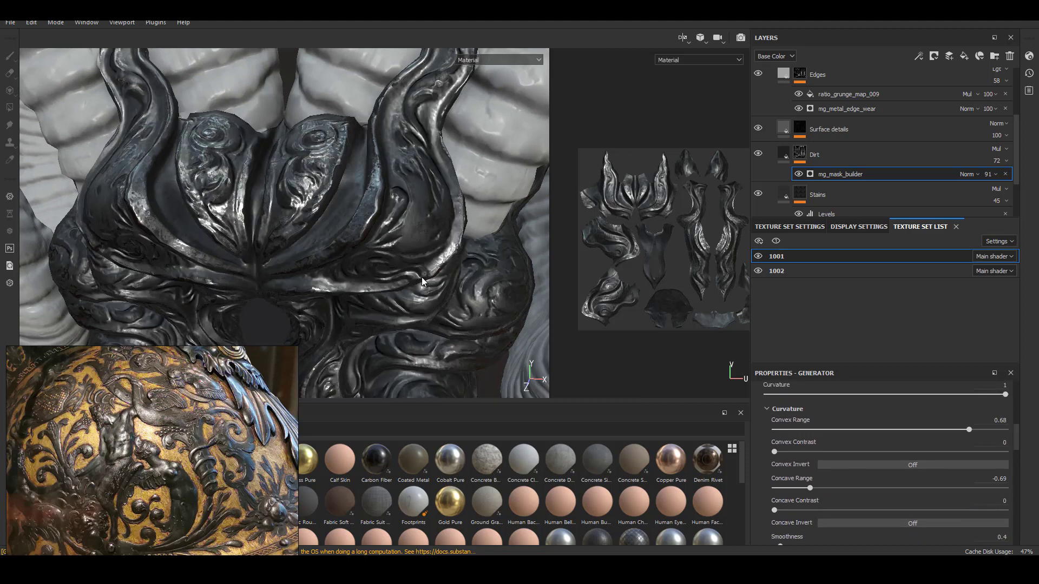
{"action": "left_click_drag", "start_coordinate": [422, 281], "coordinate": [499, 350], "text": "alt"}
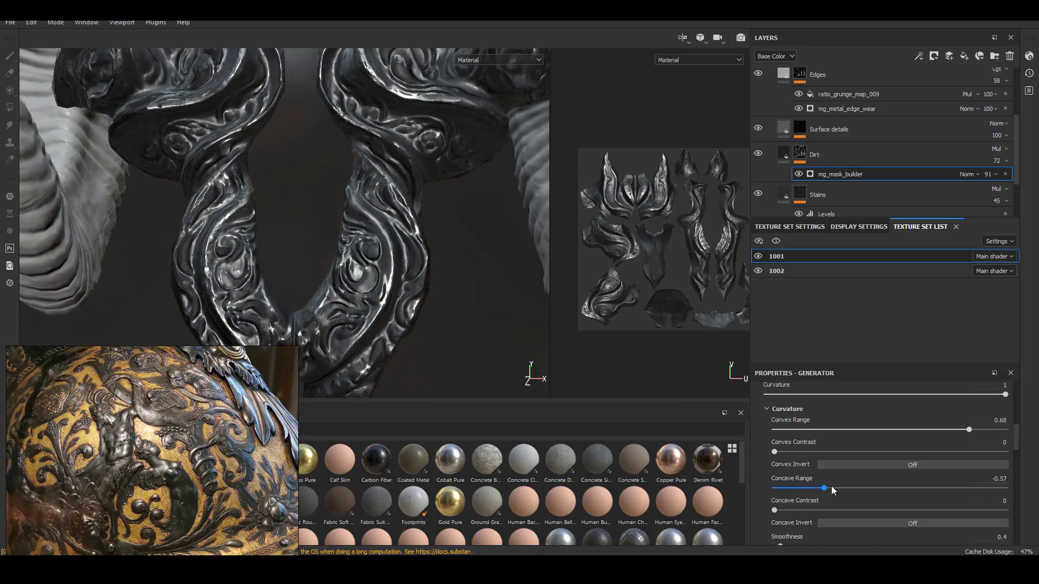
{"action": "left_click_drag", "start_coordinate": [832, 487], "coordinate": [853, 489]}
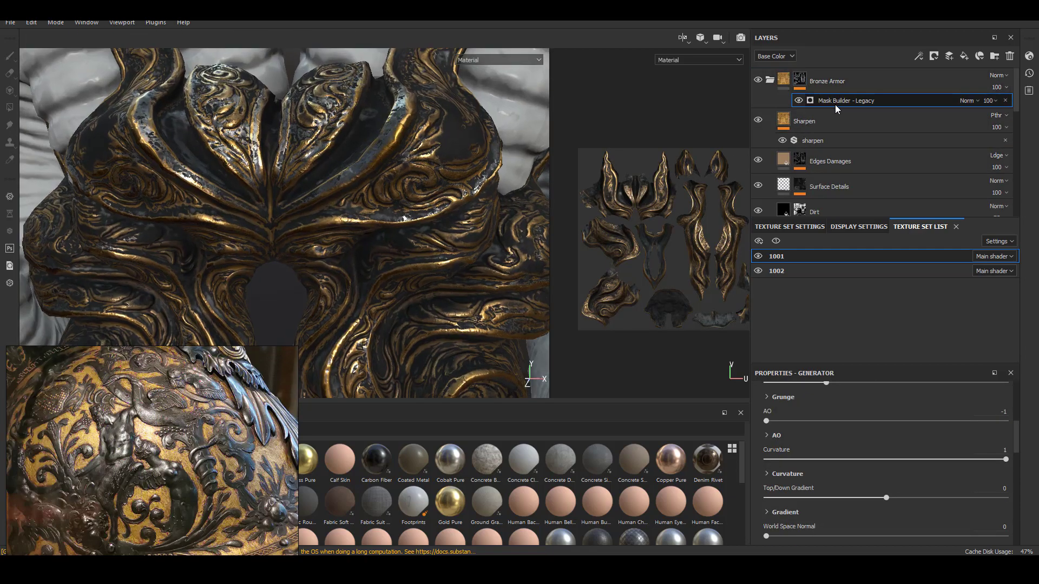
- Add an Invert filter to the Bronze Armor folder's mask
{"action": "right_click", "coordinate": [836, 107]}
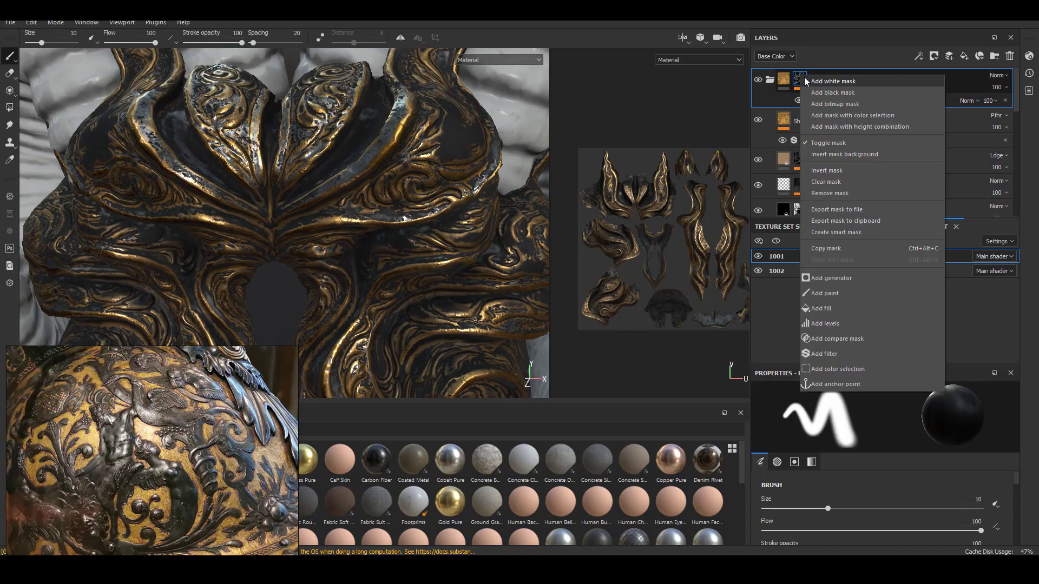
{"action": "left_click", "coordinate": [846, 118]}
{"action": "left_click", "coordinate": [892, 413]}
{"action": "type", "text": "inv"}
{"action": "left_click", "coordinate": [940, 451]}
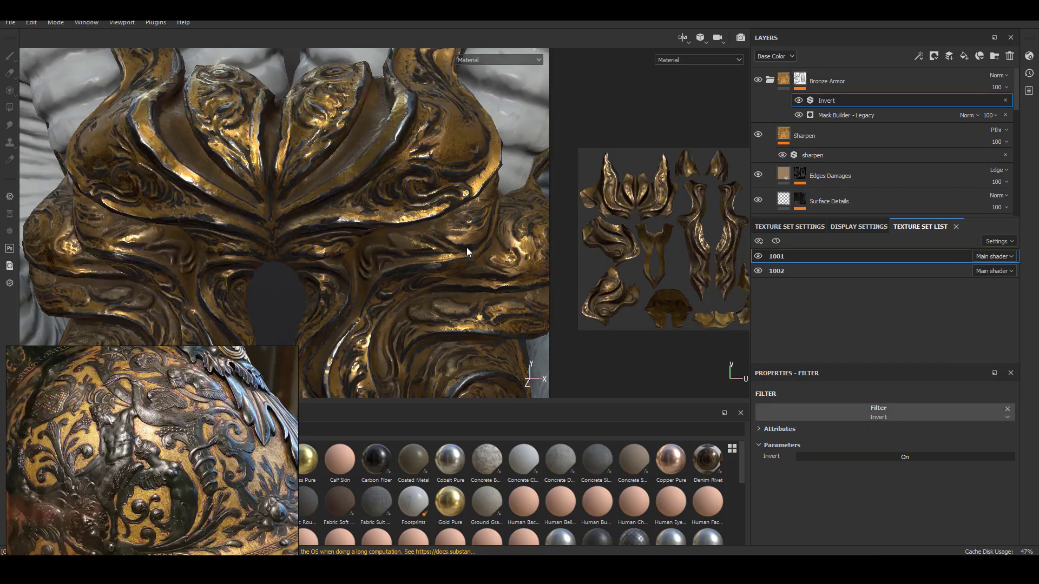
- Lower the AO below 0.24 in the mg_mask_builder of the Dirt layer beneath Bronze Armor
{"action": "left_click", "coordinate": [869, 186]}
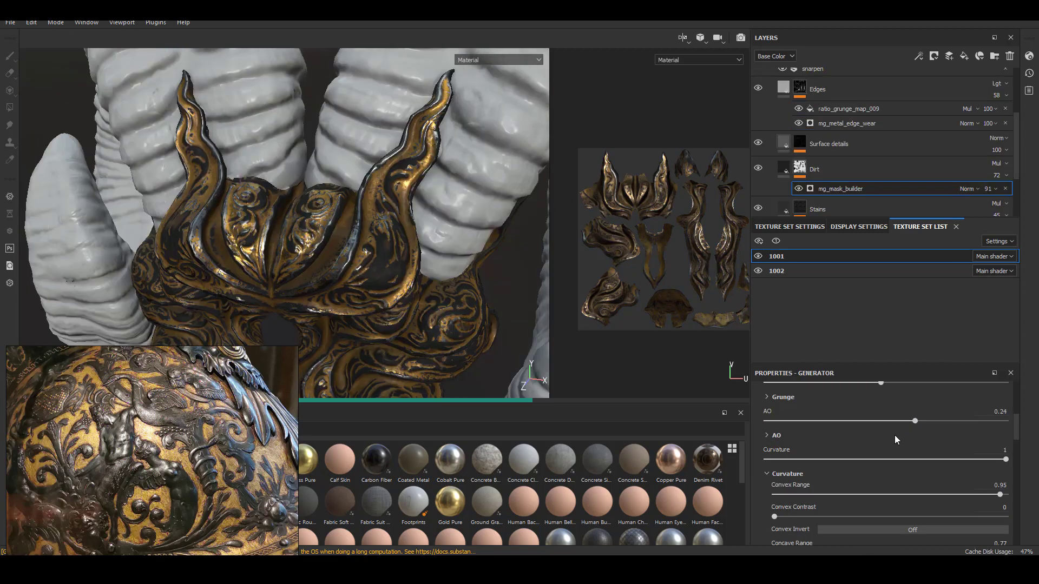
{"action": "left_click_drag", "start_coordinate": [914, 421], "coordinate": [893, 421]}
{"action": "scroll", "coordinate": [893, 473], "scroll_direction": "down", "scroll_amount": 1}
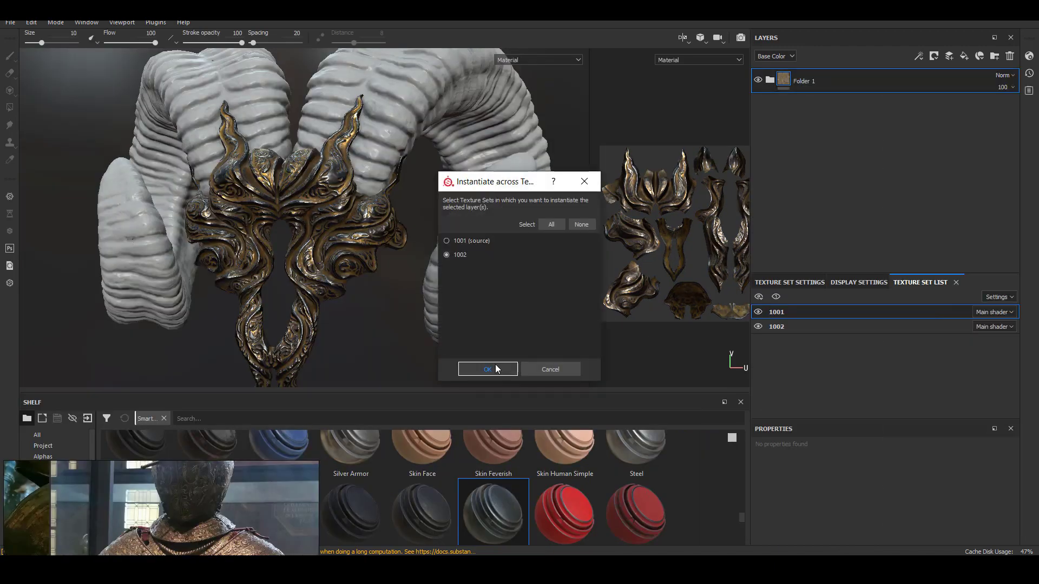
- Instantiate Folder 1 from texture set 1001 onto 1002 and check the material on the horns
{"action": "left_click", "coordinate": [487, 367]}
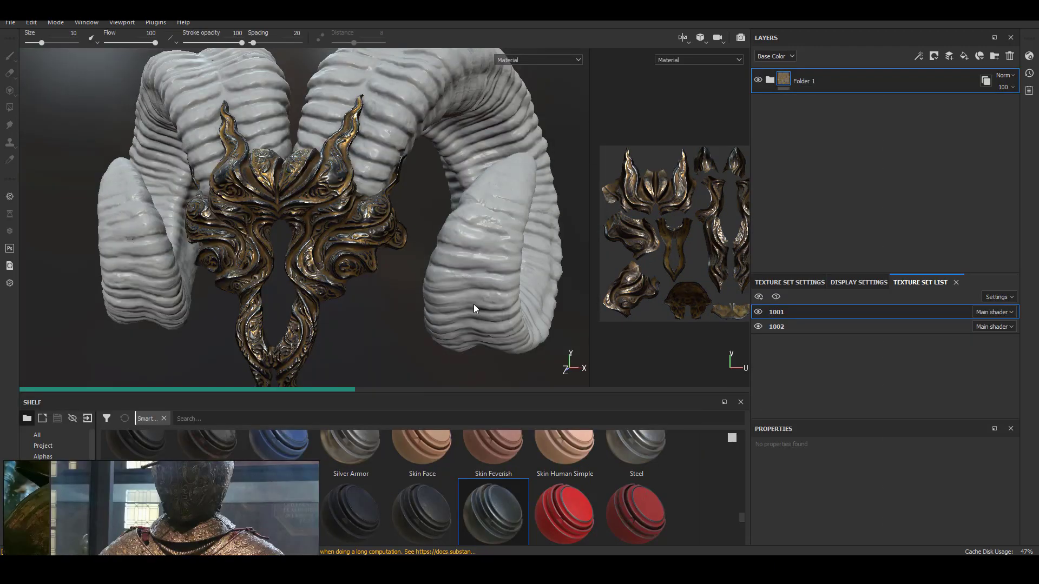
{"action": "scroll", "coordinate": [469, 310], "scroll_direction": "down", "scroll_amount": 3}
{"action": "left_click_drag", "start_coordinate": [469, 310], "coordinate": [400, 278], "text": "alt"}
{"action": "left_click", "coordinate": [7, 23]}
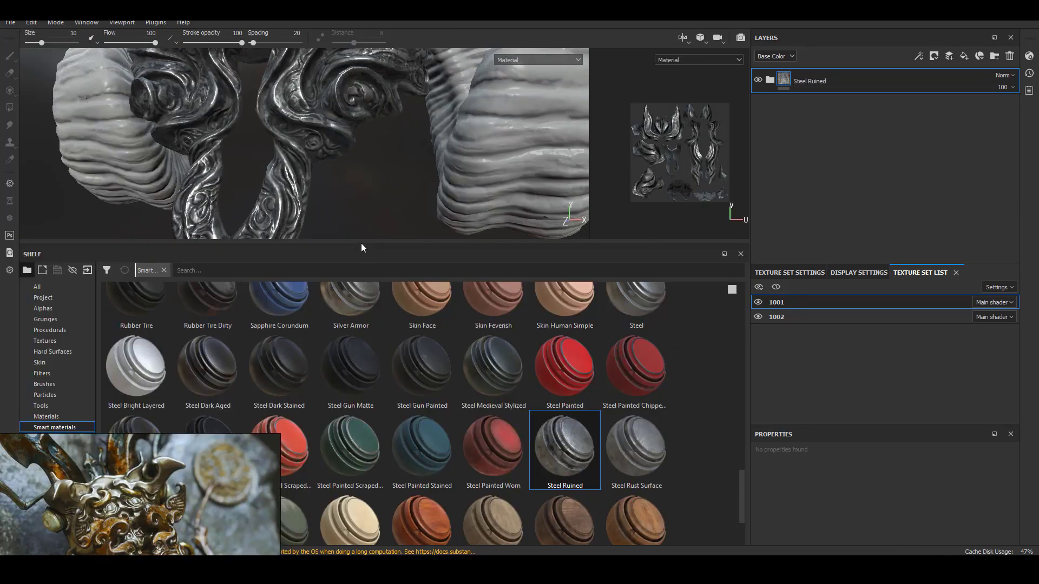
- Enlarge the 3D viewport, frame the crown, and expand the Steel Ruined smart material folder
{"action": "left_click_drag", "start_coordinate": [361, 242], "coordinate": [362, 403]}
{"action": "scroll", "coordinate": [349, 267], "scroll_direction": "down", "scroll_amount": 3}
{"action": "left_click_drag", "start_coordinate": [349, 267], "coordinate": [349, 293], "text": "alt"}
{"action": "left_click", "coordinate": [770, 81]}
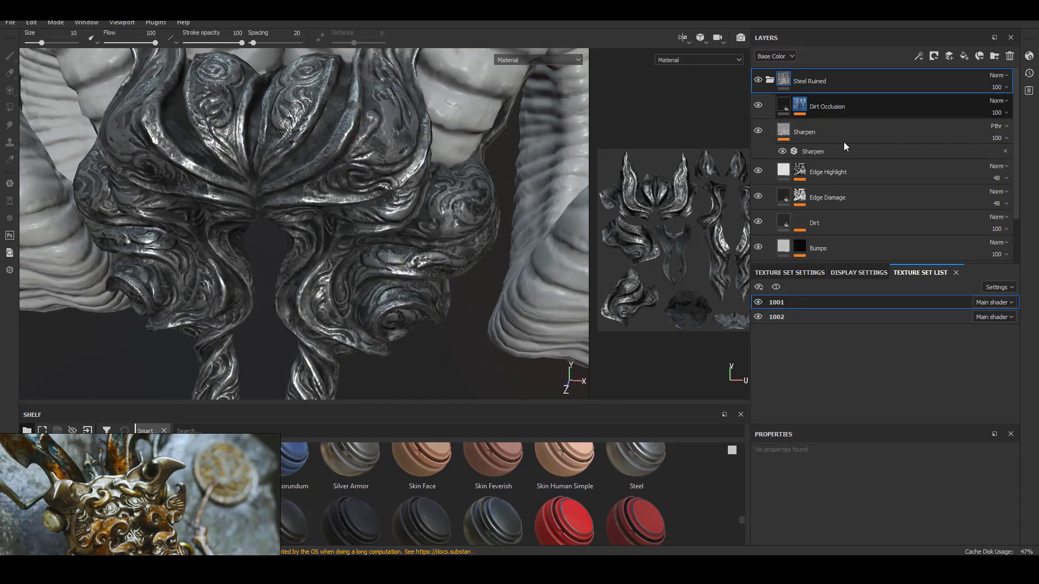
- Examine the Steel Ruined layers' fills and masks, from the Dirt Occlusion mask builder to the Bumps mask's Grunge Map 015 settings
{"action": "left_click", "coordinate": [844, 107]}
{"action": "left_click_drag", "start_coordinate": [908, 418], "coordinate": [909, 301]}
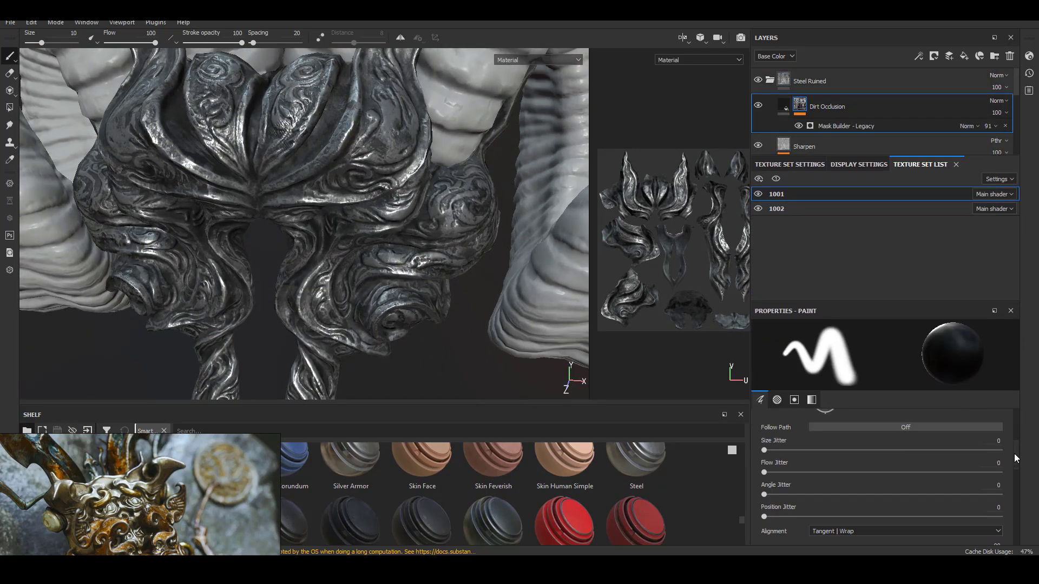
{"action": "scroll", "coordinate": [834, 145], "scroll_direction": "down", "scroll_amount": 1}
{"action": "scroll", "coordinate": [834, 145], "scroll_direction": "down", "scroll_amount": 4}
{"action": "left_click", "coordinate": [784, 137]}
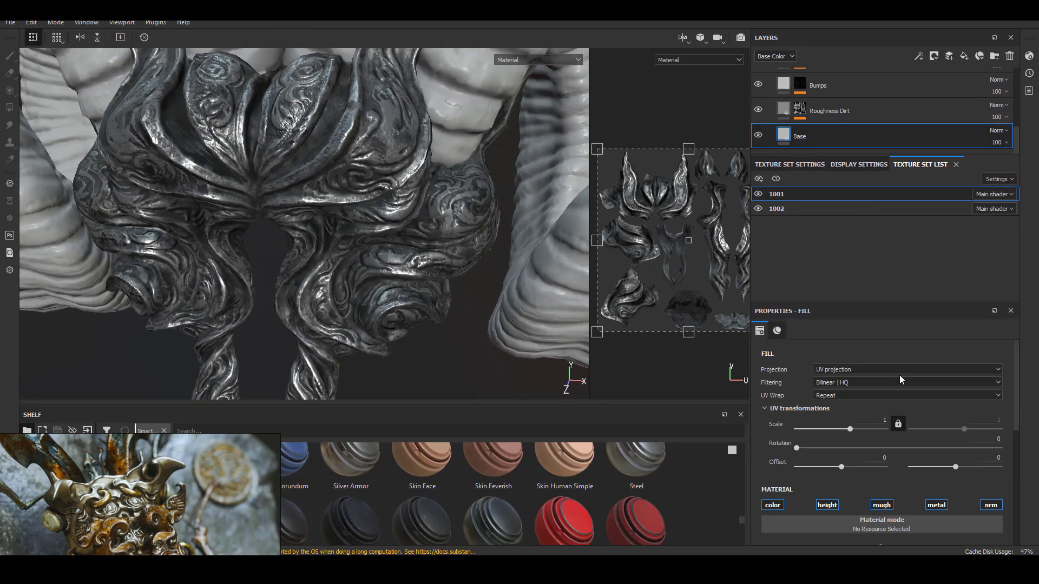
{"action": "left_click", "coordinate": [799, 109]}
{"action": "left_click_drag", "start_coordinate": [842, 155], "coordinate": [842, 273]}
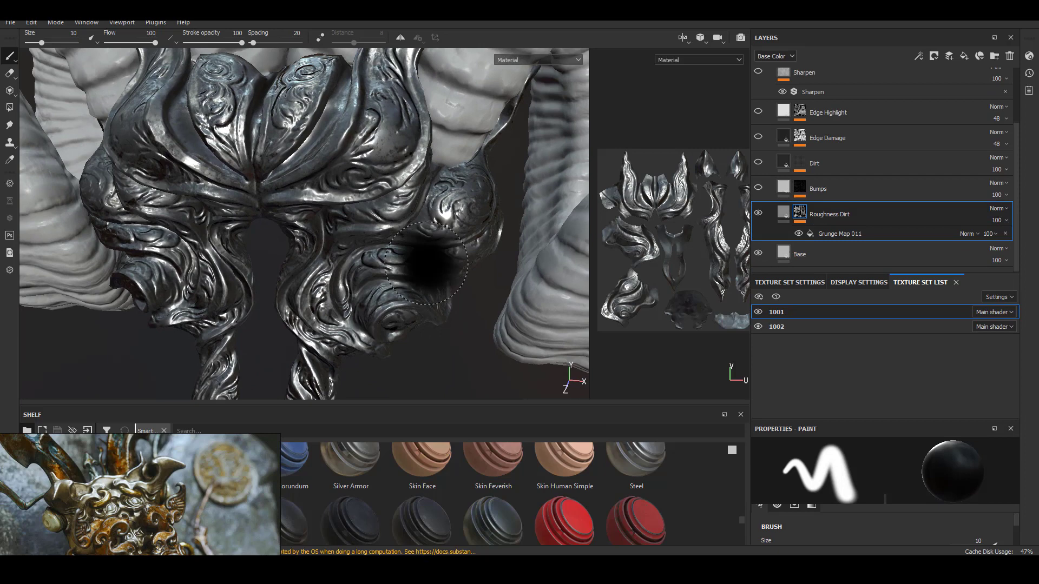
{"action": "left_click", "coordinate": [783, 214]}
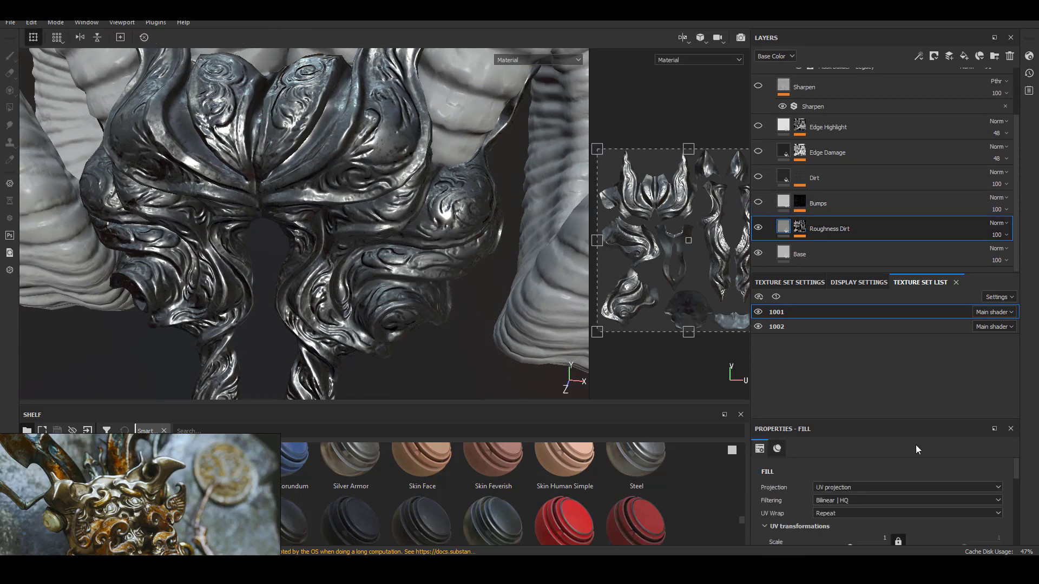
{"action": "left_click", "coordinate": [848, 512]}
{"action": "left_click", "coordinate": [818, 204]}
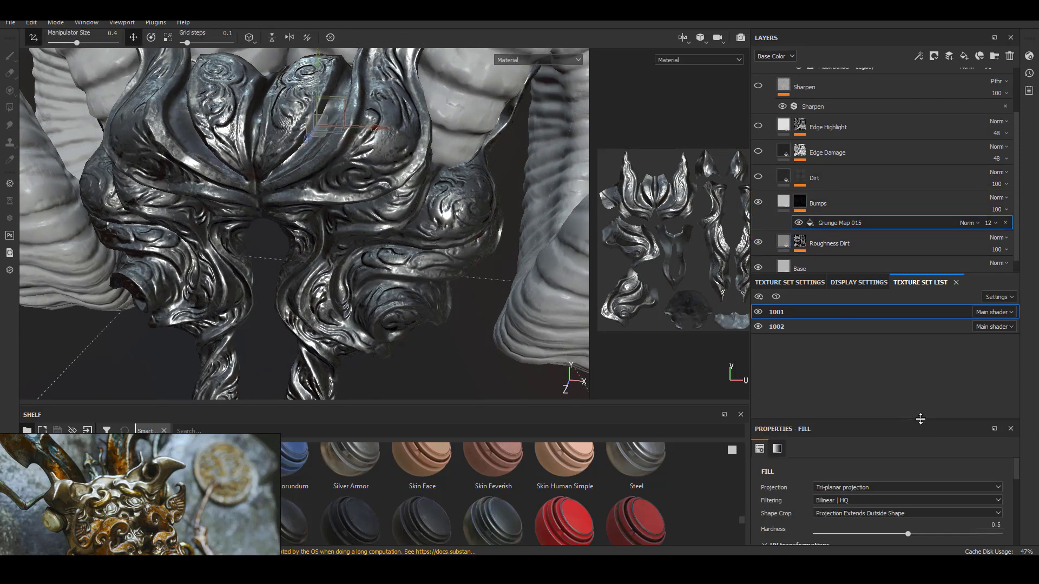
{"action": "left_click_drag", "start_coordinate": [920, 418], "coordinate": [921, 401]}
{"action": "left_click_drag", "start_coordinate": [1018, 476], "coordinate": [1014, 535]}
- Show the Dirt, Edge Damage, Edge Highlight, Sharpen and Dirt Occlusion layers one by one, toggling them to compare their effect
{"action": "left_click", "coordinate": [757, 177]}
{"action": "left_click", "coordinate": [757, 177]}
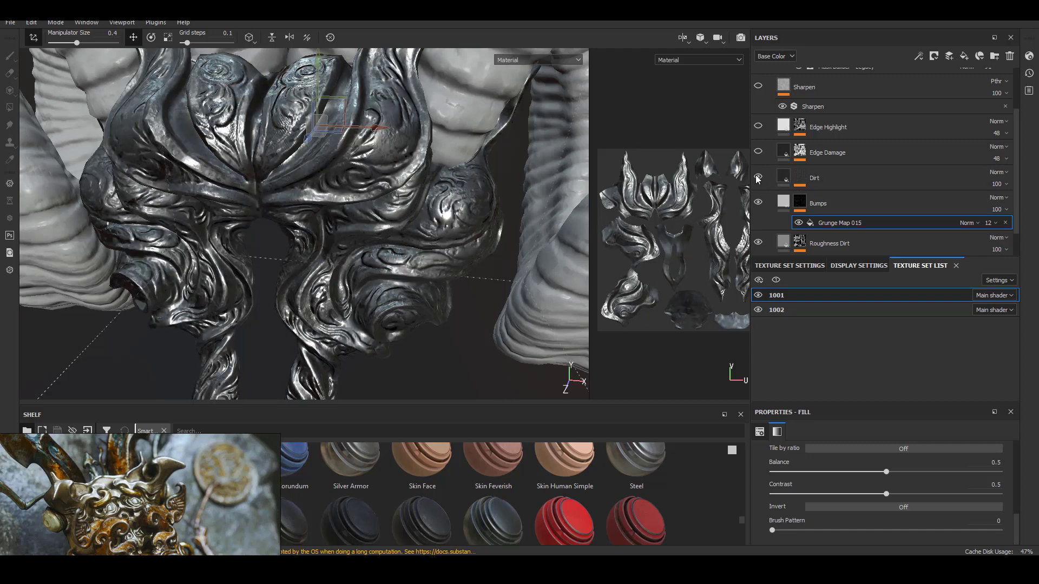
{"action": "left_click", "coordinate": [757, 176]}
{"action": "left_click", "coordinate": [759, 150]}
{"action": "left_click", "coordinate": [759, 151]}
{"action": "left_click", "coordinate": [759, 150]}
{"action": "left_click", "coordinate": [757, 152]}
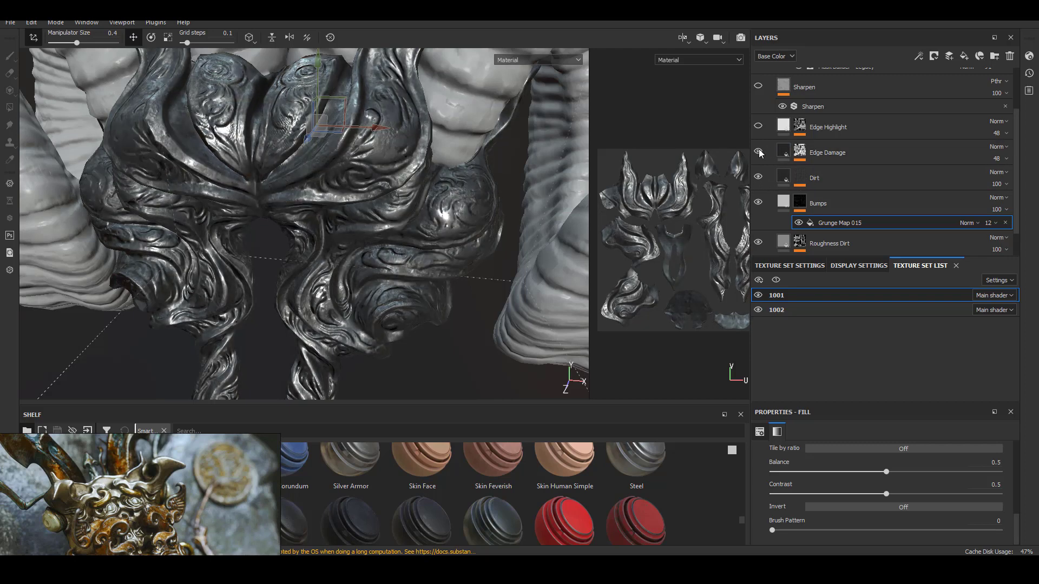
{"action": "left_click", "coordinate": [758, 152]}
{"action": "left_click", "coordinate": [759, 127]}
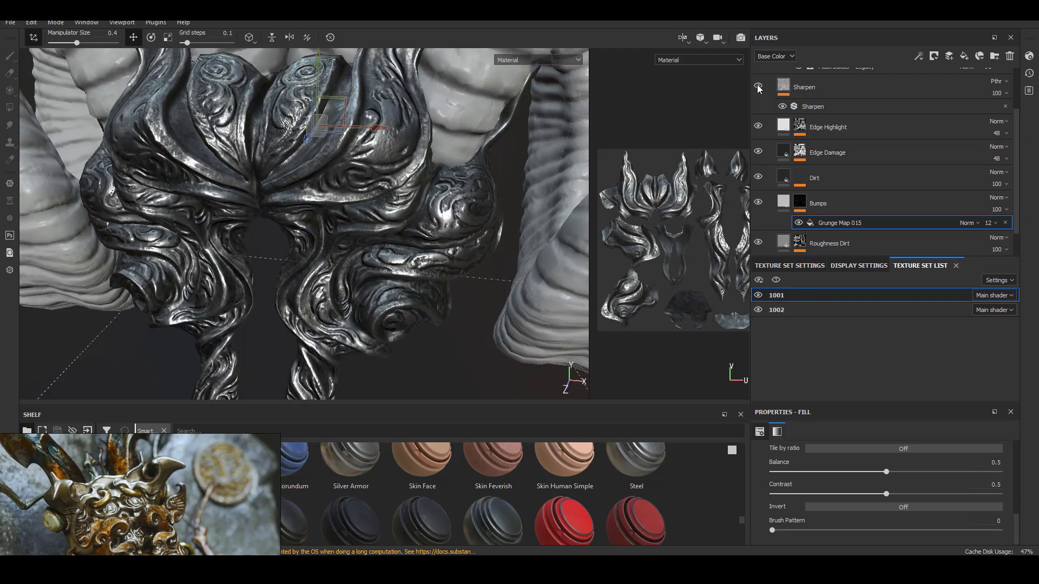
{"action": "scroll", "coordinate": [758, 87], "scroll_direction": "up", "scroll_amount": 2}
{"action": "left_click", "coordinate": [759, 106]}
- Collapse the Steel Ruined folder and check the material across the whole crown and horns
{"action": "left_click_drag", "start_coordinate": [490, 298], "coordinate": [487, 283], "text": "alt"}
{"action": "mouse_move", "coordinate": [487, 282]}
{"action": "right_mouse_down", "text": "alt"}
{"action": "mouse_move", "coordinate": [472, 313]}
{"action": "mouse_move", "coordinate": [355, 312]}
{"action": "right_mouse_up", "text": "alt"}
{"action": "left_click_drag", "start_coordinate": [355, 313], "coordinate": [363, 306], "text": "alt"}
{"action": "left_click", "coordinate": [771, 80]}
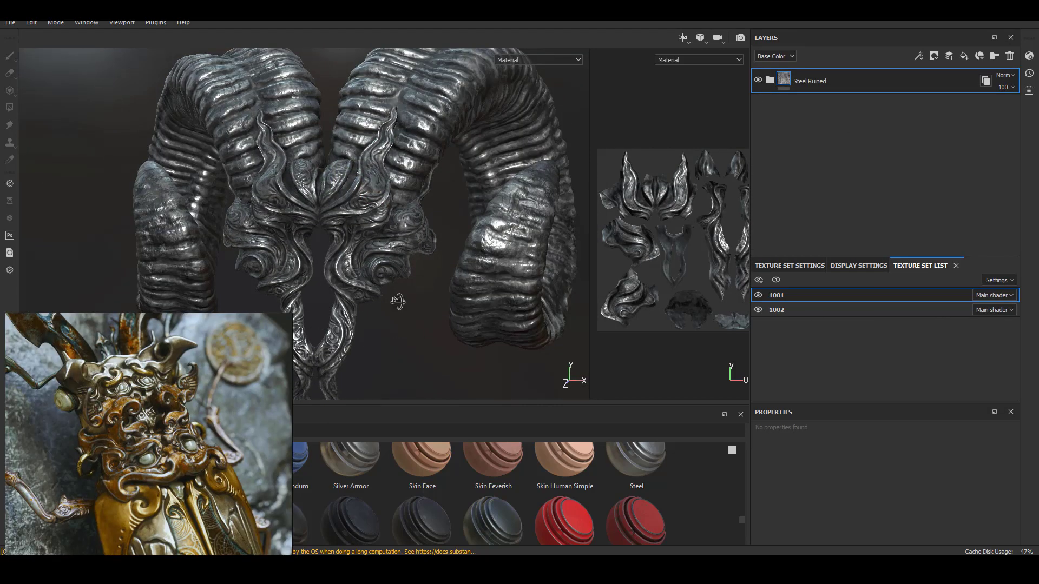
{"action": "mouse_move", "coordinate": [324, 255]}
{"action": "left_mouse_down", "text": "alt"}
{"action": "mouse_move", "coordinate": [345, 255]}
{"action": "mouse_move", "coordinate": [173, 269]}
{"action": "mouse_move", "coordinate": [418, 278]}
{"action": "left_mouse_up", "text": "alt"}
- Assign the imported tjylcjvn_4K Albedo2, Displacement, Normal and Roughness2 maps to the paint layer and set its metallic to 0.8306
{"action": "left_click", "coordinate": [10, 23]}
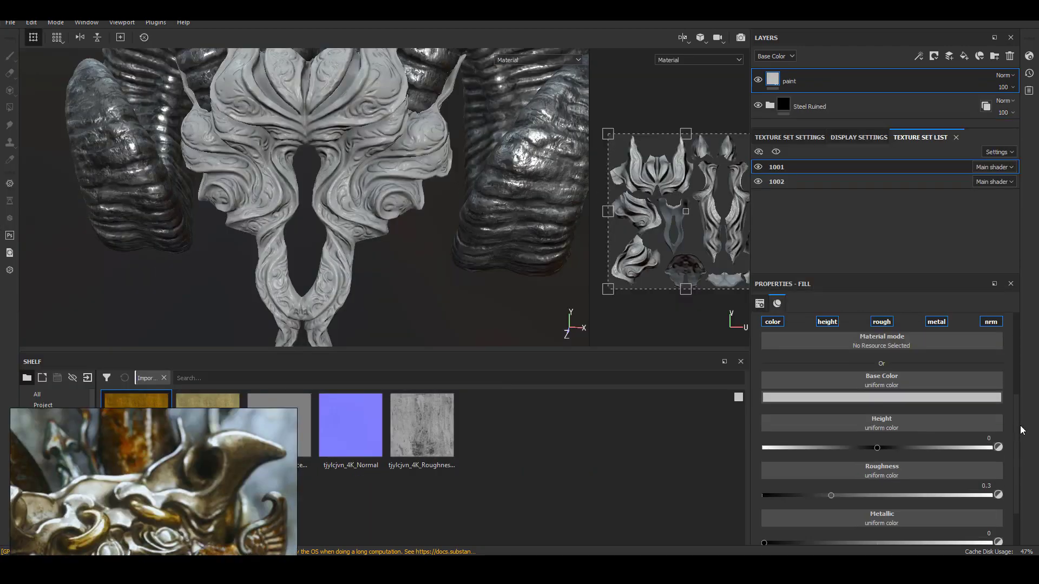
{"action": "left_click_drag", "start_coordinate": [237, 444], "coordinate": [882, 381]}
{"action": "left_click_drag", "start_coordinate": [263, 431], "coordinate": [906, 414]}
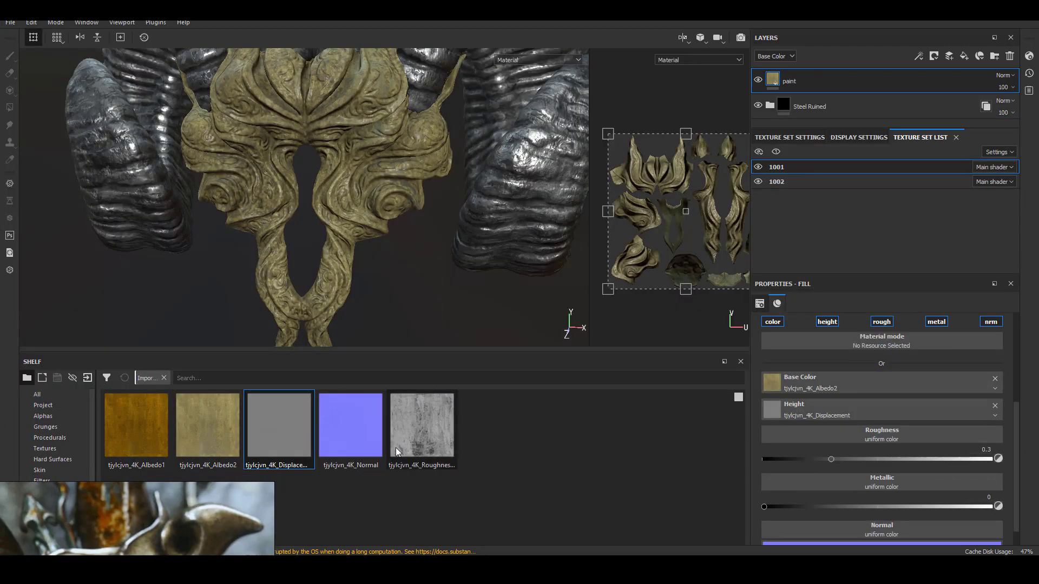
{"action": "left_click_drag", "start_coordinate": [357, 433], "coordinate": [882, 533]}
{"action": "left_click_drag", "start_coordinate": [422, 428], "coordinate": [882, 430]}
{"action": "left_click", "coordinate": [952, 499]}
{"action": "left_click_drag", "start_coordinate": [432, 221], "coordinate": [401, 219], "text": "alt"}
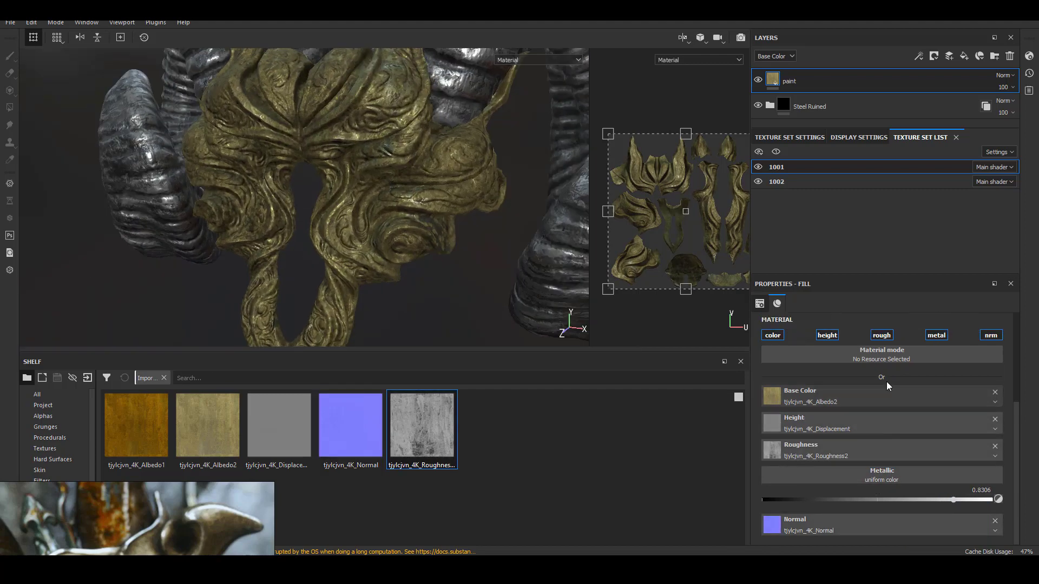
- Switch the paint layer to tri-planar projection, adjust its UV scale, and raise the lightness in its HSL Perceptive filter
{"action": "scroll", "coordinate": [886, 385], "scroll_direction": "up", "scroll_amount": 3}
{"action": "left_click", "coordinate": [871, 342]}
{"action": "left_click", "coordinate": [866, 361]}
{"action": "left_click", "coordinate": [882, 411]}
{"action": "type", "text": "41"}
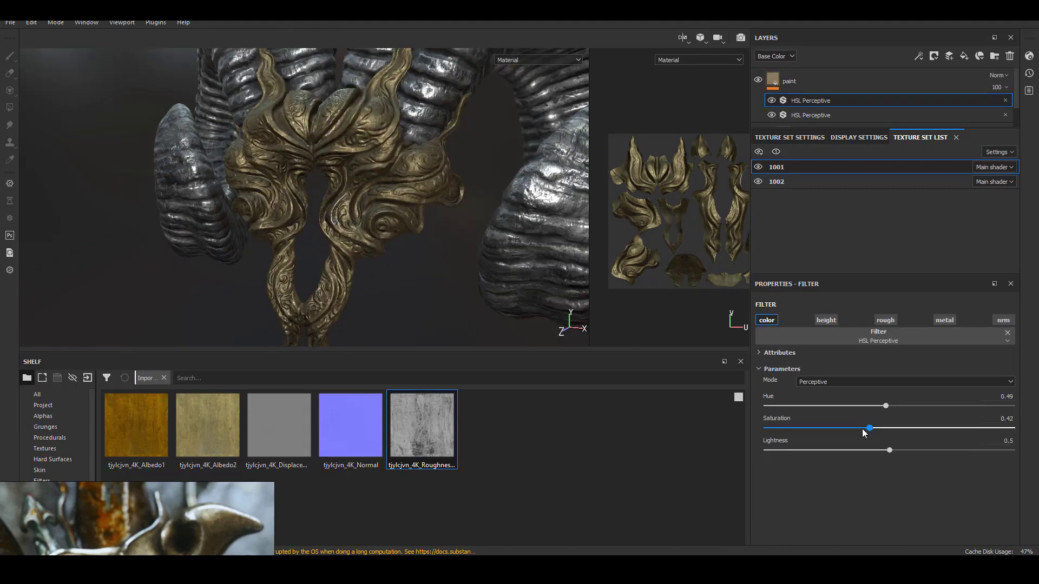
{"action": "left_click_drag", "start_coordinate": [890, 450], "coordinate": [904, 450]}
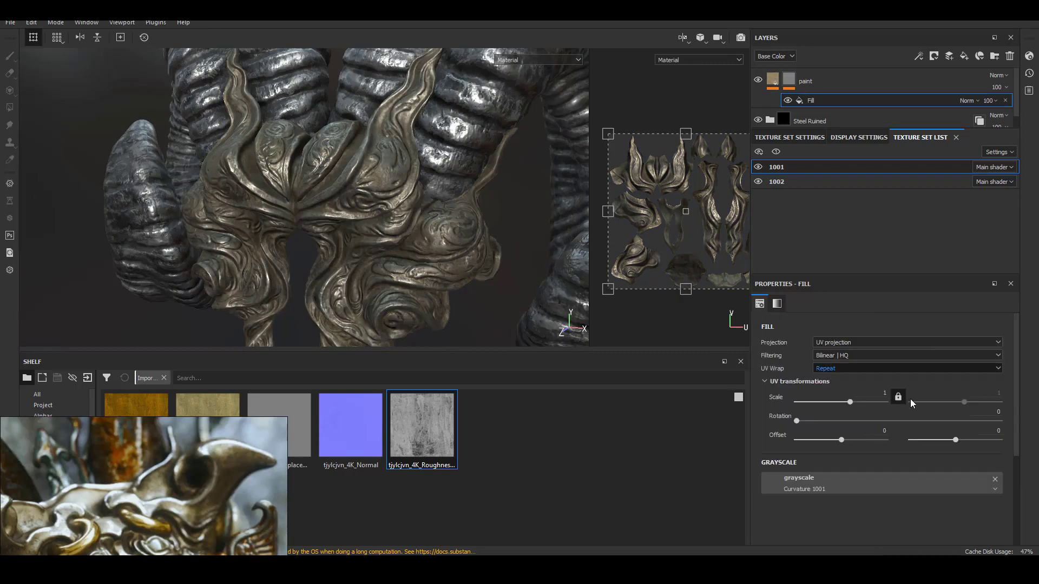
- Add an Invert filter above the Levels on the paint layer's curvature mask
{"action": "left_click_drag", "start_coordinate": [304, 204], "coordinate": [513, 161], "text": "alt"}
{"action": "key", "text": "c"}
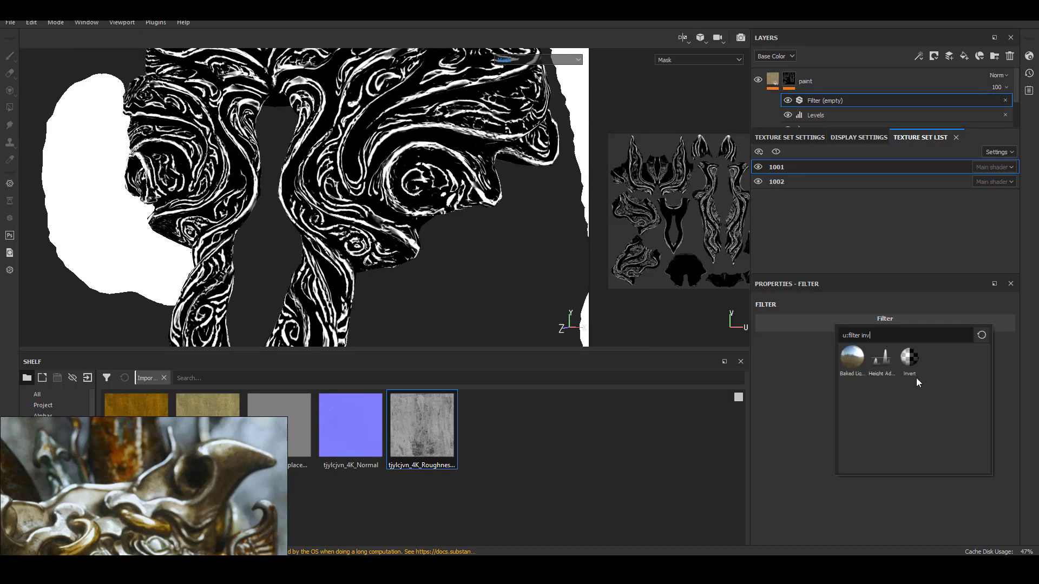
{"action": "left_click", "coordinate": [914, 360]}
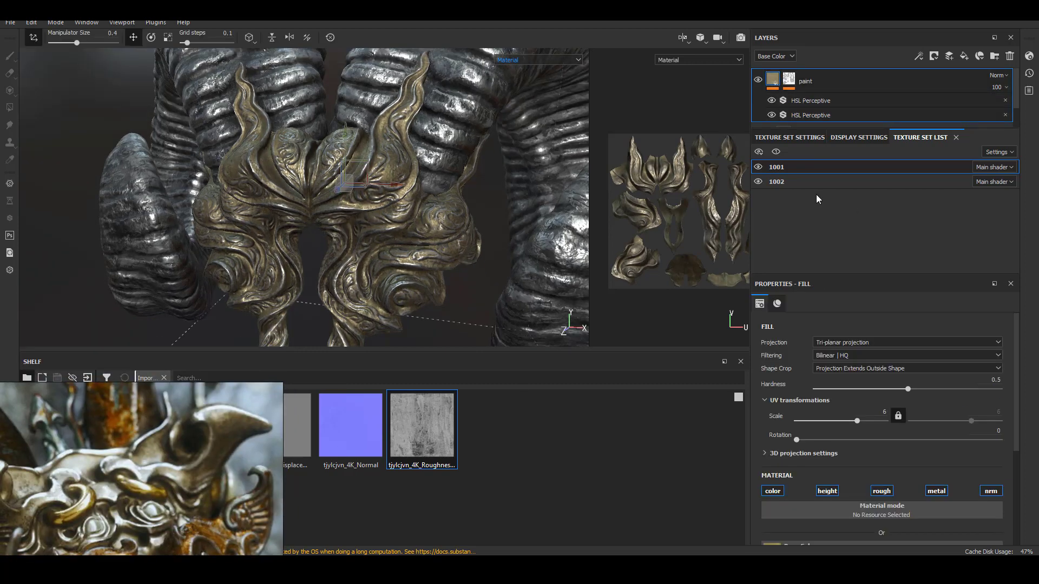
{"action": "scroll", "coordinate": [839, 97], "scroll_direction": "down", "scroll_amount": 1}
{"action": "left_click", "coordinate": [839, 88]}
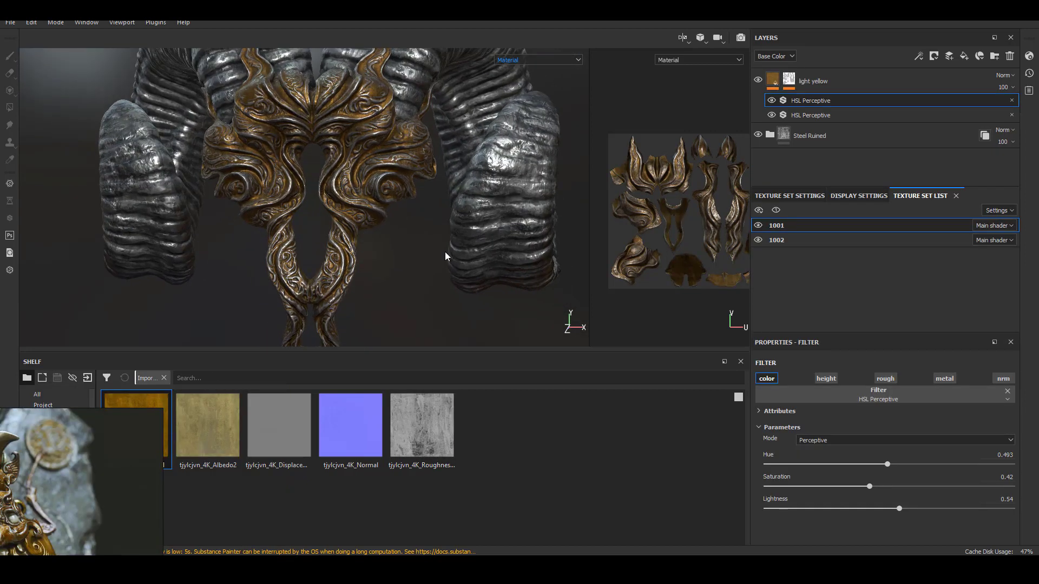
- Duplicate the light yellow layer and rename the lower copy "darker orange"
{"action": "right_click", "coordinate": [829, 83]}
{"action": "key", "text": "Escape"}
{"action": "key", "text": "ctrl+d"}
{"action": "right_click", "coordinate": [830, 85]}
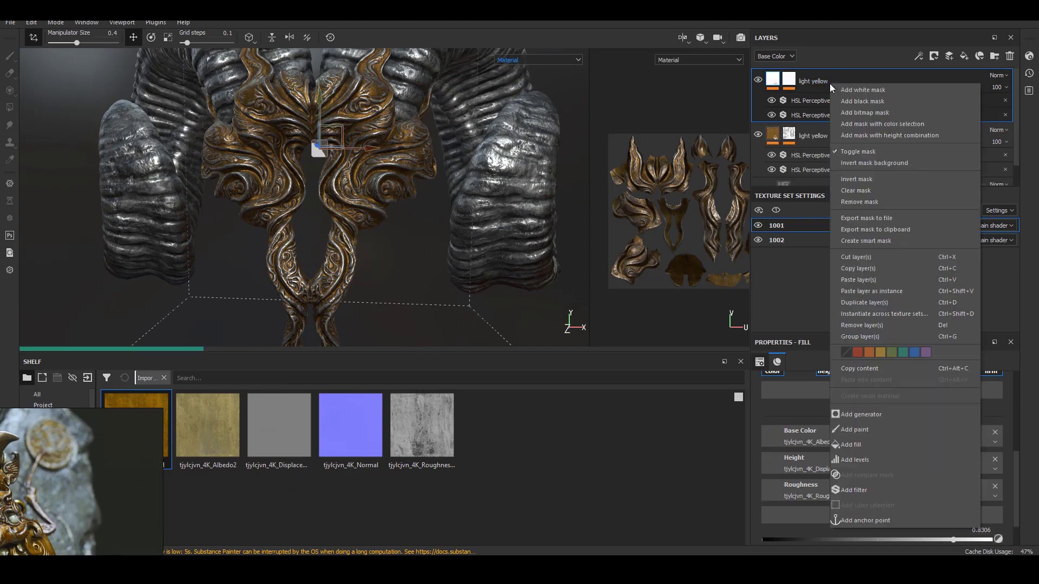
{"action": "double_click", "coordinate": [812, 136]}
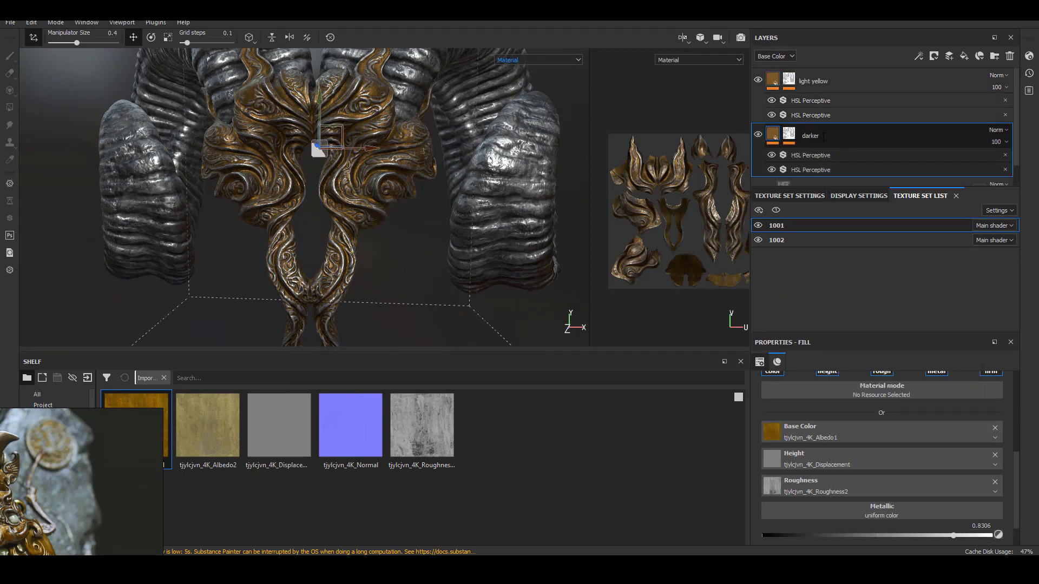
- Set the light yellow layer's base color to tjylcjvn_4K_Albedo2 and slightly raise the saturation in its HSL Perceptive filter
{"action": "left_click", "coordinate": [830, 81]}
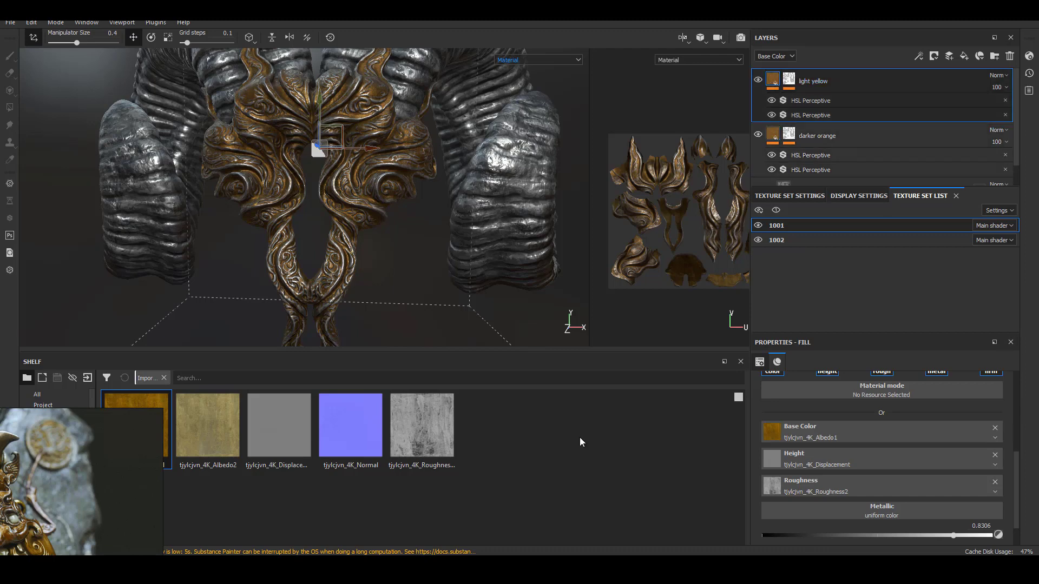
{"action": "left_click_drag", "start_coordinate": [208, 425], "coordinate": [811, 441]}
{"action": "left_click", "coordinate": [817, 101]}
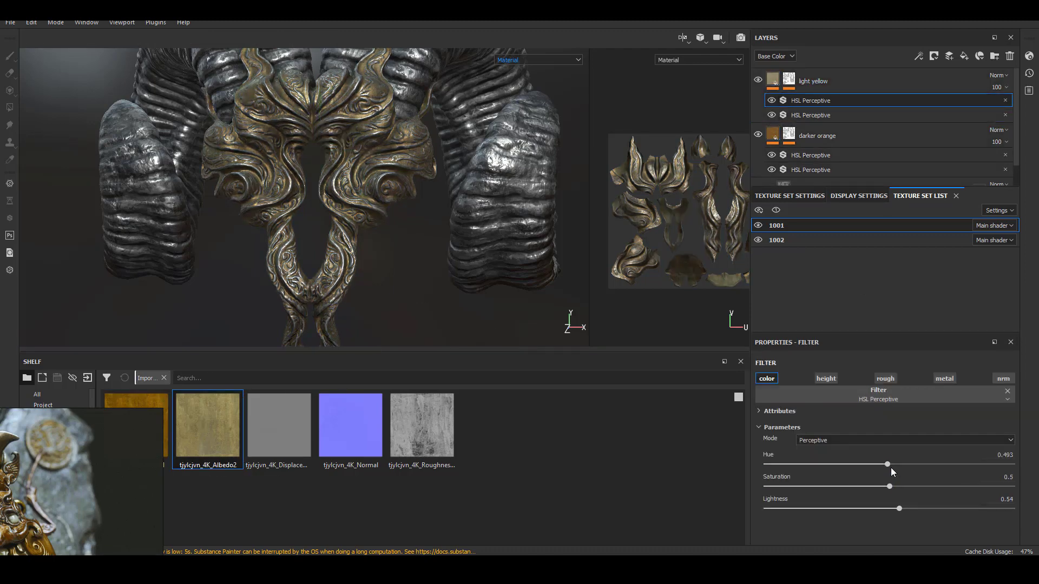
{"action": "left_click_drag", "start_coordinate": [889, 487], "coordinate": [892, 487]}
- Review the light yellow layer's mask effects and group the layer into a light yellow folder with a black mask
{"action": "left_click", "coordinate": [789, 80]}
{"action": "left_click", "coordinate": [858, 100]}
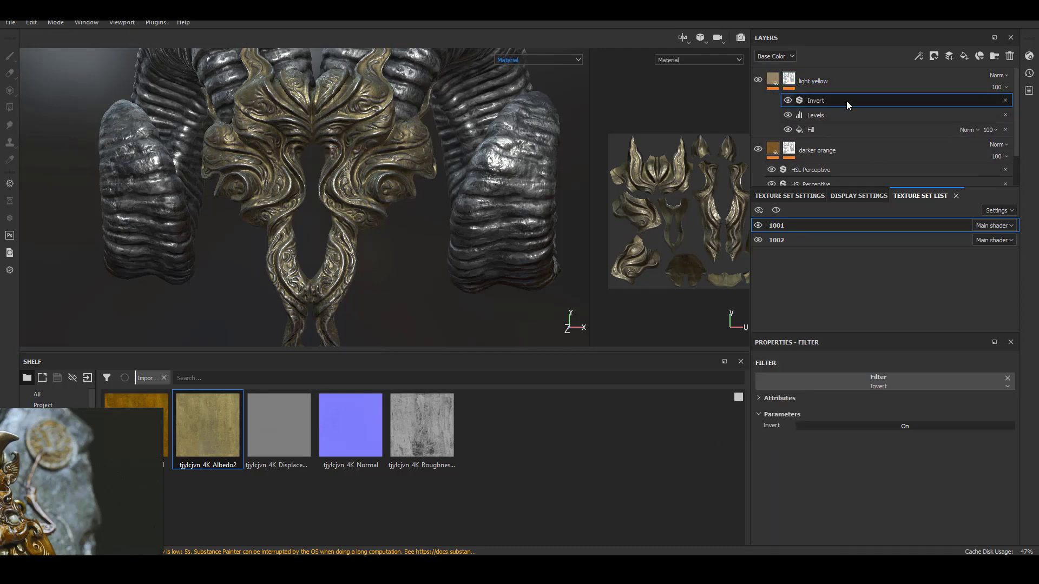
{"action": "right_click", "coordinate": [846, 99]}
{"action": "left_click", "coordinate": [827, 294]}
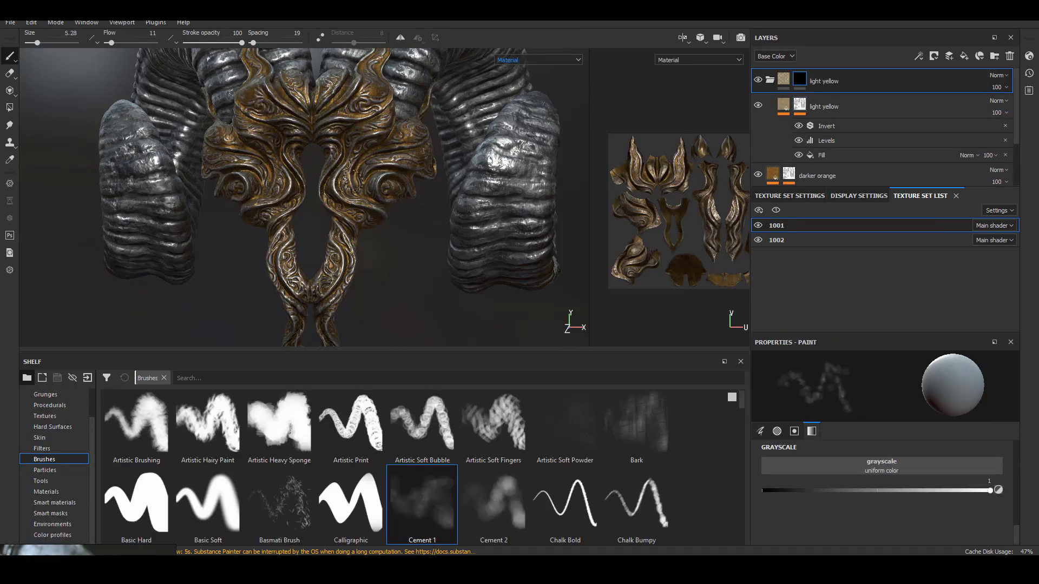
- Paint light yellow patches over the crown's ornaments on the folder's black mask with the Cement 1 brush
{"action": "middle_click_drag", "start_coordinate": [355, 182], "coordinate": [354, 270], "text": "alt"}
{"action": "scroll", "coordinate": [354, 182], "scroll_direction": "up", "scroll_amount": 3}
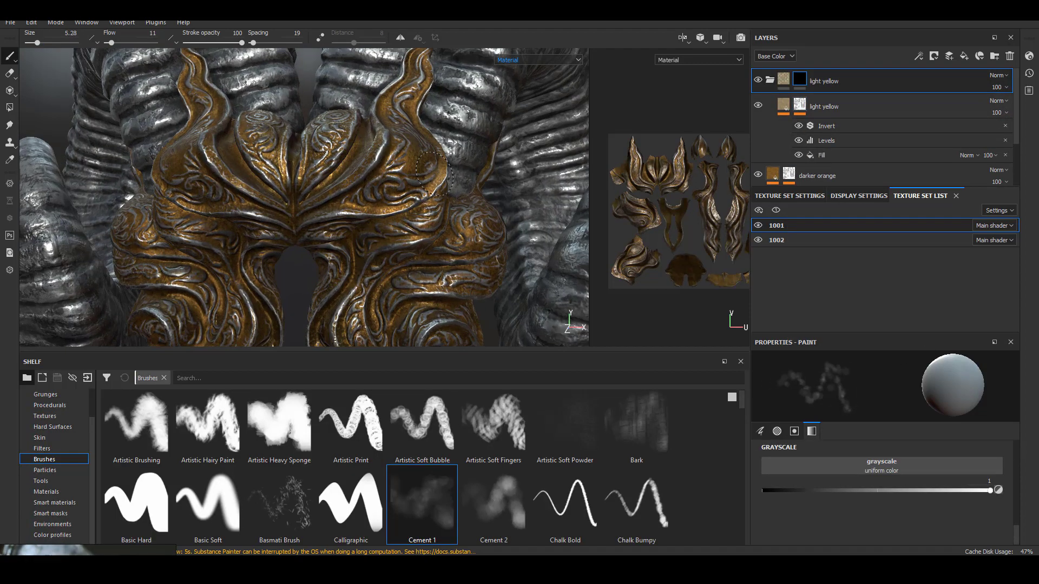
{"action": "scroll", "coordinate": [354, 182], "scroll_direction": "down", "scroll_amount": 3}
{"action": "scroll", "coordinate": [352, 162], "scroll_direction": "up", "scroll_amount": 4}
{"action": "left_click_drag", "start_coordinate": [354, 55], "coordinate": [348, 100], "text": "alt"}
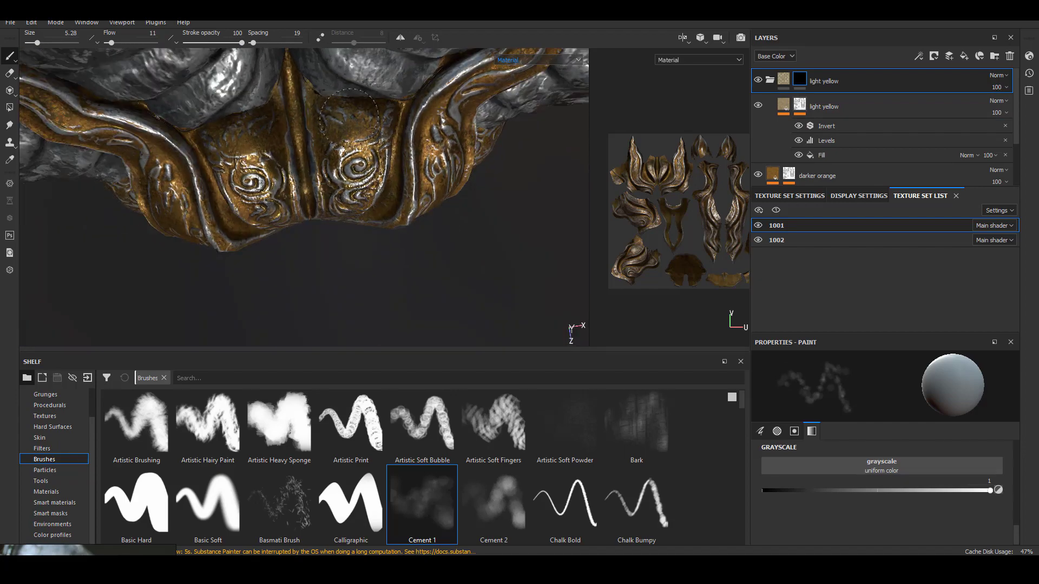
{"action": "left_click_drag", "start_coordinate": [358, 143], "coordinate": [360, 208], "text": "alt"}
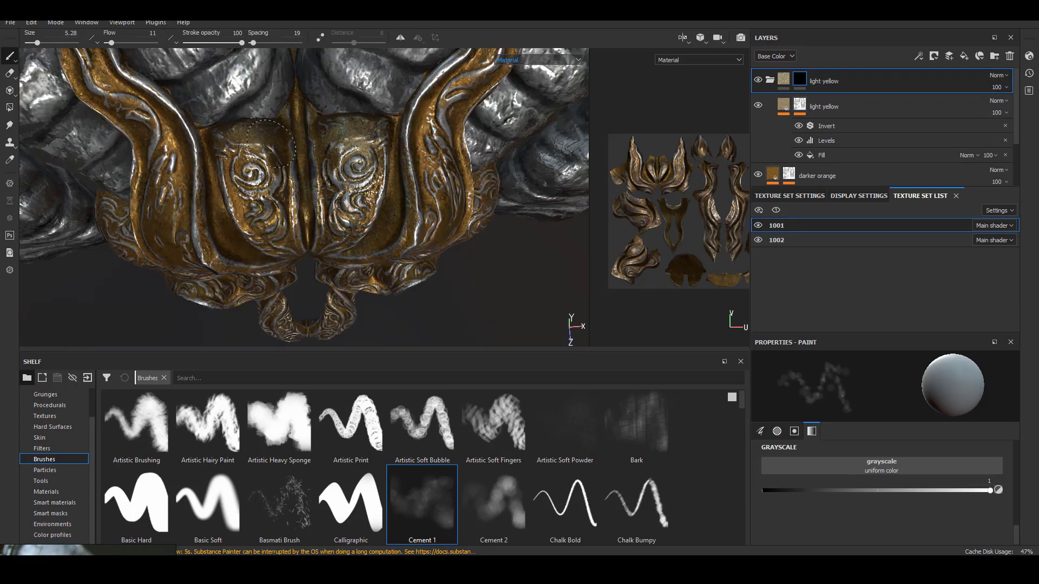
{"action": "left_click_drag", "start_coordinate": [260, 209], "coordinate": [272, 227]}
{"action": "mouse_move", "coordinate": [272, 228]}
{"action": "left_mouse_down", "text": "alt"}
{"action": "mouse_move", "coordinate": [270, 162]}
{"action": "mouse_move", "coordinate": [303, 287]}
{"action": "mouse_move", "coordinate": [379, 238]}
{"action": "left_mouse_up", "text": "alt"}
{"action": "mouse_move", "coordinate": [411, 254]}
{"action": "right_mouse_down", "text": "alt"}
{"action": "mouse_move", "coordinate": [437, 291]}
{"action": "mouse_move", "coordinate": [358, 171]}
{"action": "right_mouse_up", "text": "alt"}
{"action": "mouse_move", "coordinate": [338, 187]}
{"action": "left_mouse_down", "text": "alt"}
{"action": "mouse_move", "coordinate": [317, 203]}
{"action": "mouse_move", "coordinate": [339, 218]}
{"action": "left_mouse_up", "text": "alt"}
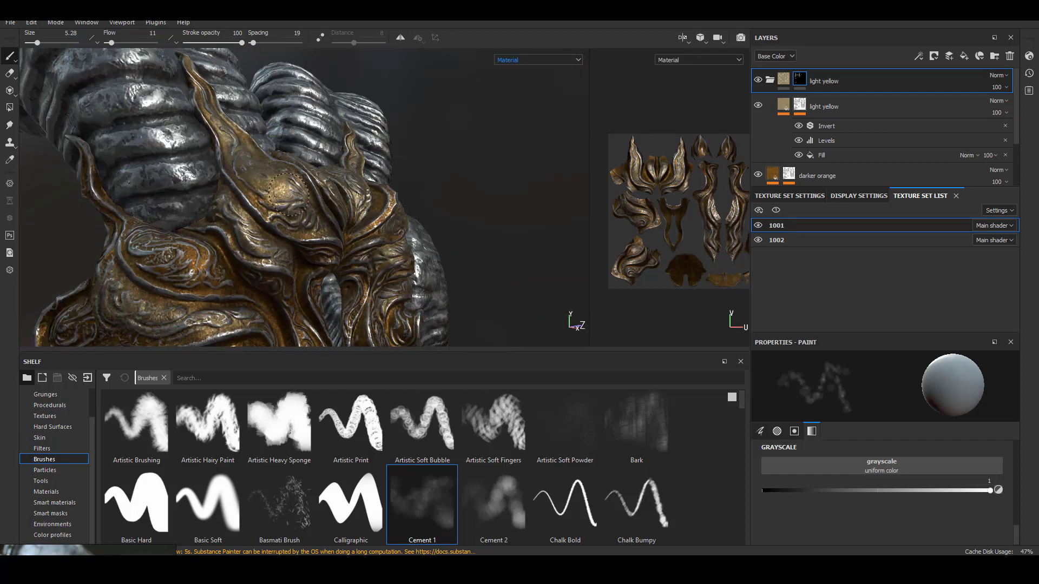
{"action": "left_click_drag", "start_coordinate": [290, 195], "coordinate": [299, 194], "text": "alt"}
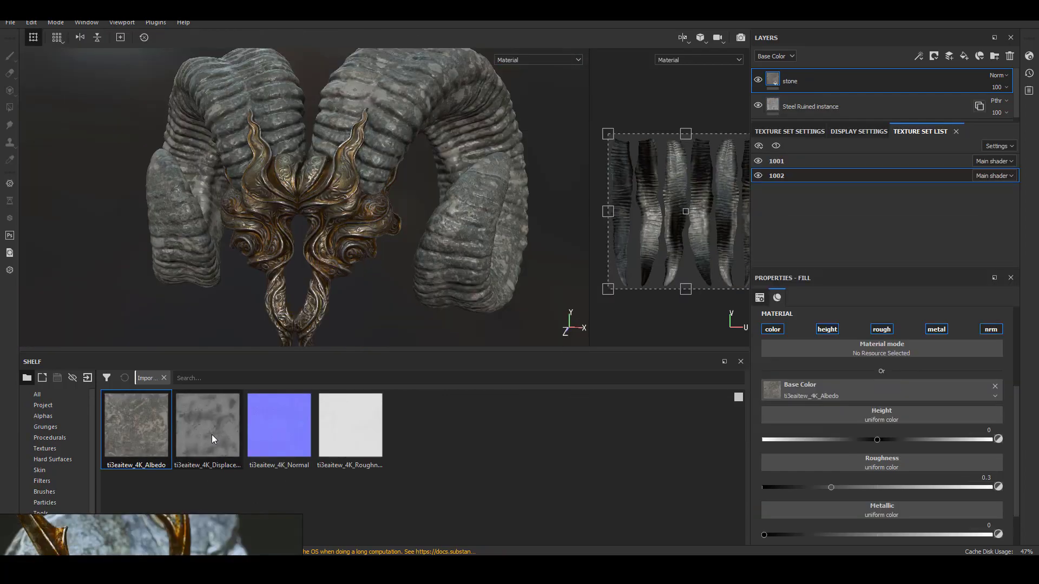
- Assign the ti3eaitew_4K displacement, normal and roughness maps to the stone layer on the horns
{"action": "scroll", "coordinate": [754, 433], "scroll_direction": "down", "scroll_amount": 2}
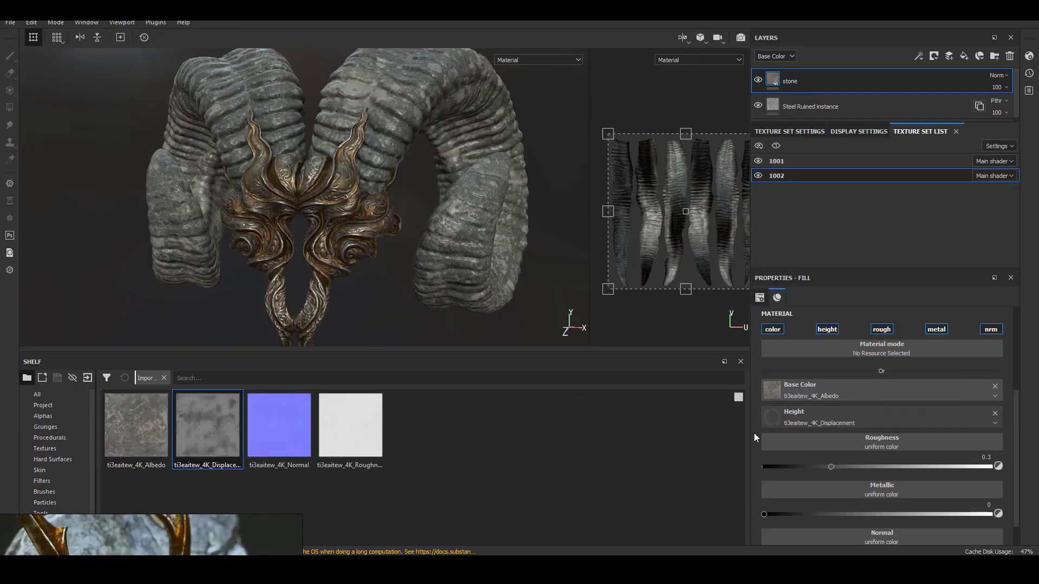
{"action": "left_click_drag", "start_coordinate": [279, 425], "coordinate": [967, 520]}
{"action": "left_click_drag", "start_coordinate": [350, 425], "coordinate": [883, 427]}
- Switch the stone layer to tri-planar projection with a UV scale of 2
{"action": "scroll", "coordinate": [882, 387], "scroll_direction": "up", "scroll_amount": 5}
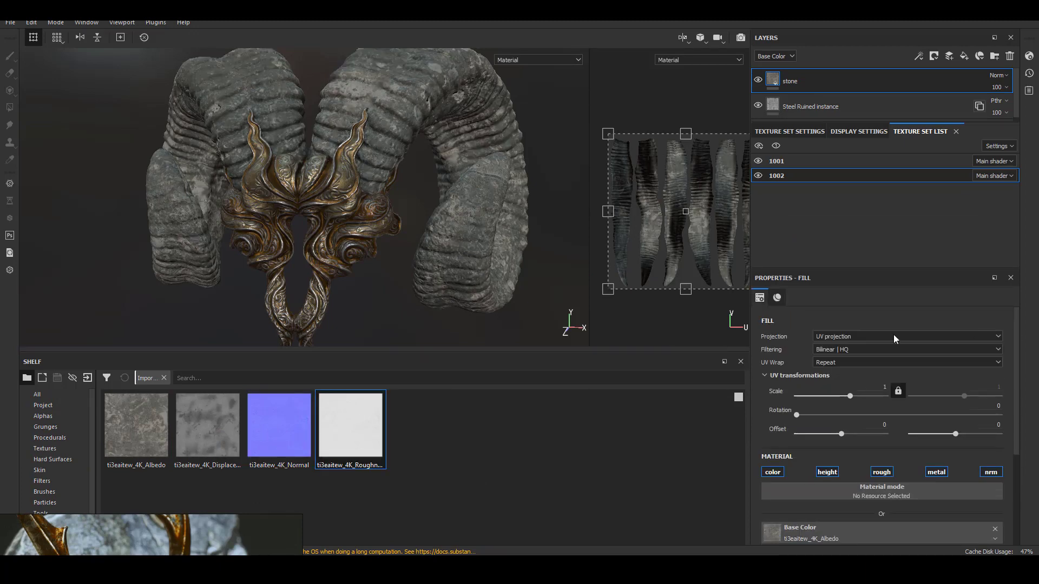
{"action": "left_click", "coordinate": [894, 336]}
{"action": "left_click", "coordinate": [857, 357]}
{"action": "left_click", "coordinate": [871, 406]}
{"action": "type", "text": "2"}
{"action": "key", "text": "Return"}
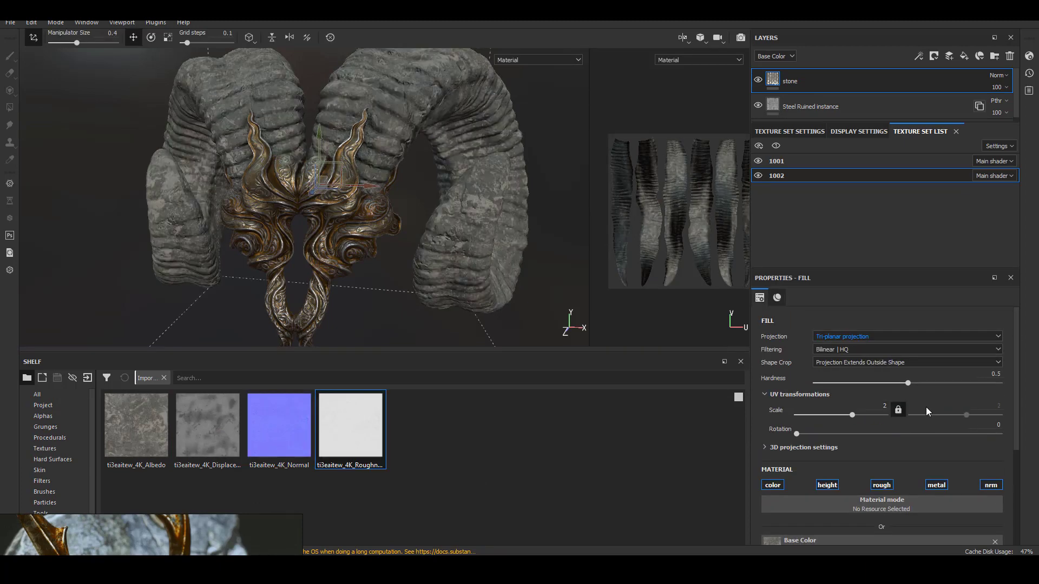
{"action": "mouse_move", "coordinate": [345, 260]}
{"action": "left_mouse_down", "text": "alt"}
{"action": "mouse_move", "coordinate": [365, 260]}
{"action": "mouse_move", "coordinate": [373, 234]}
{"action": "mouse_move", "coordinate": [355, 254]}
{"action": "left_mouse_up", "text": "alt"}
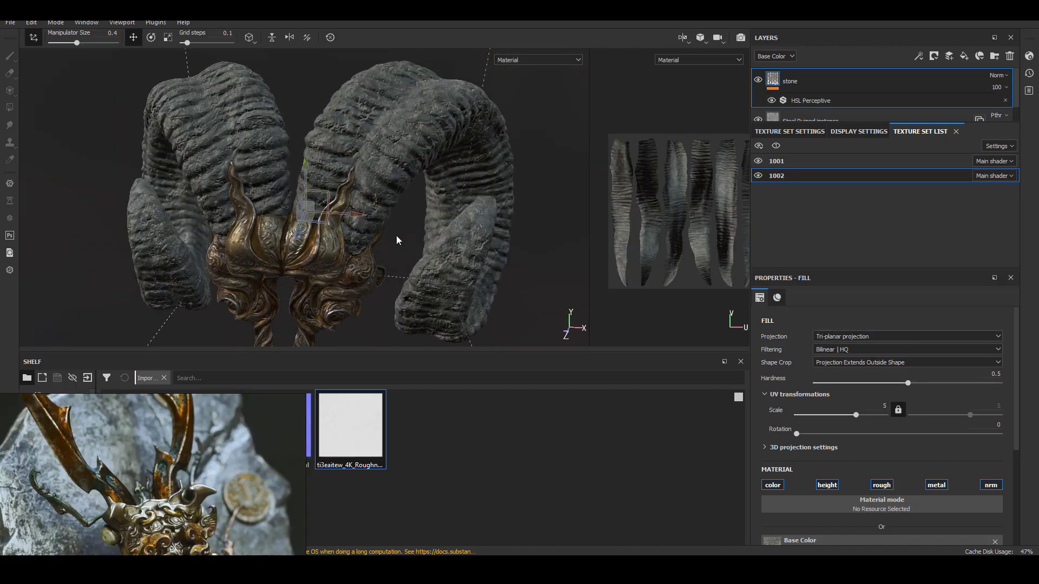
- Return the stone layer's UV scale to 2 and check the texture around the horns
{"action": "left_click_drag", "start_coordinate": [395, 239], "coordinate": [363, 141], "text": "alt"}
{"action": "left_click", "coordinate": [881, 406]}
{"action": "type", "text": "2"}
{"action": "key", "text": "Return"}
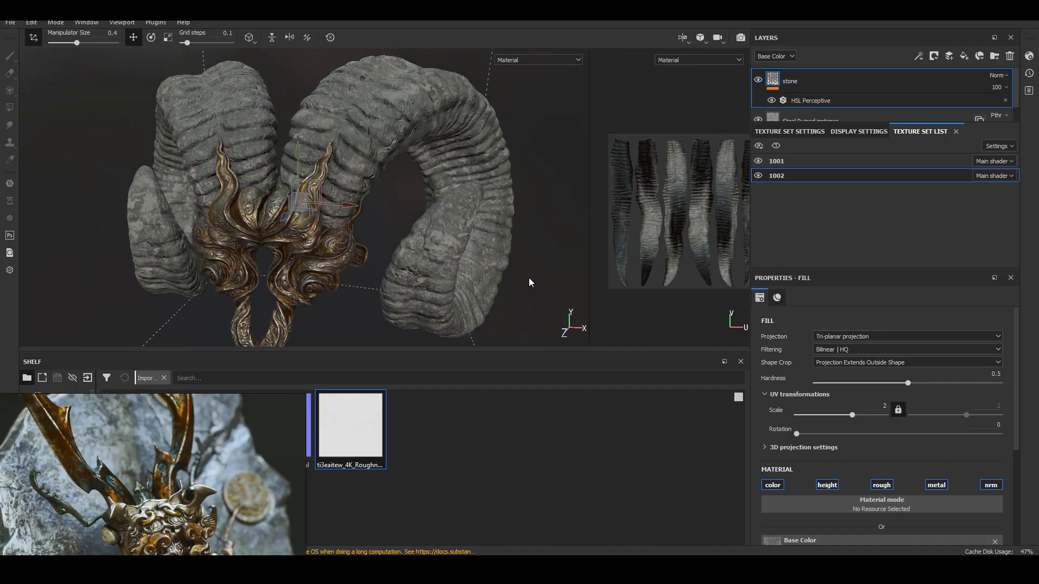
{"action": "left_click_drag", "start_coordinate": [284, 223], "coordinate": [397, 273], "text": "alt"}
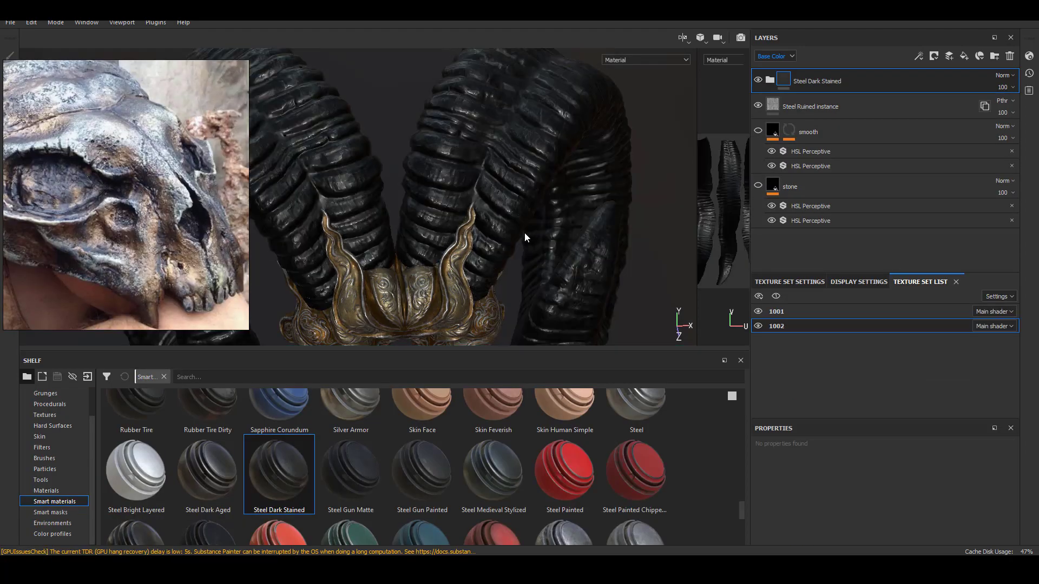
- Try to add a black mask to the Steel Dark Stained folder covering the horns
{"action": "left_click_drag", "start_coordinate": [524, 232], "coordinate": [616, 284], "text": "alt"}
{"action": "right_click", "coordinate": [855, 81]}
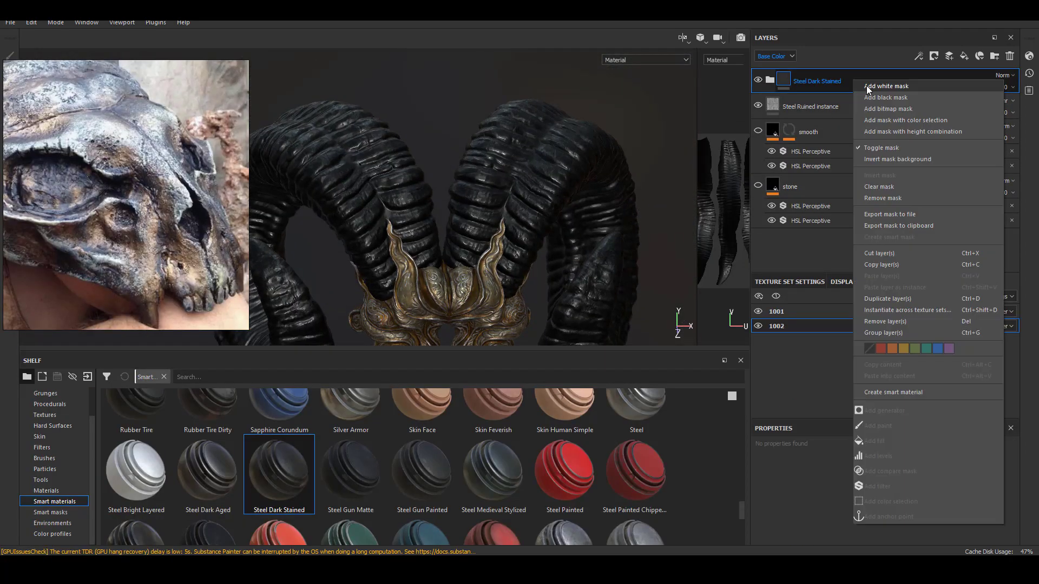
{"action": "left_click", "coordinate": [901, 94]}
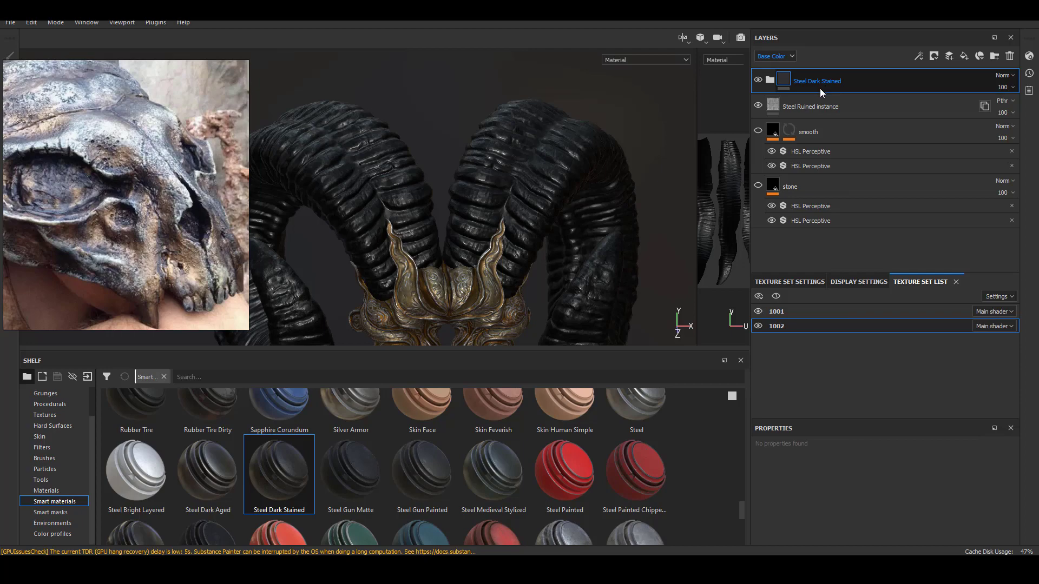
{"action": "right_click", "coordinate": [799, 75]}
{"action": "left_click", "coordinate": [844, 280]}
- Set the horns' steel Base layer color to tan and show Roughness Dirt with its Grunge Map 011 balance at 0.53
{"action": "left_click", "coordinate": [875, 471]}
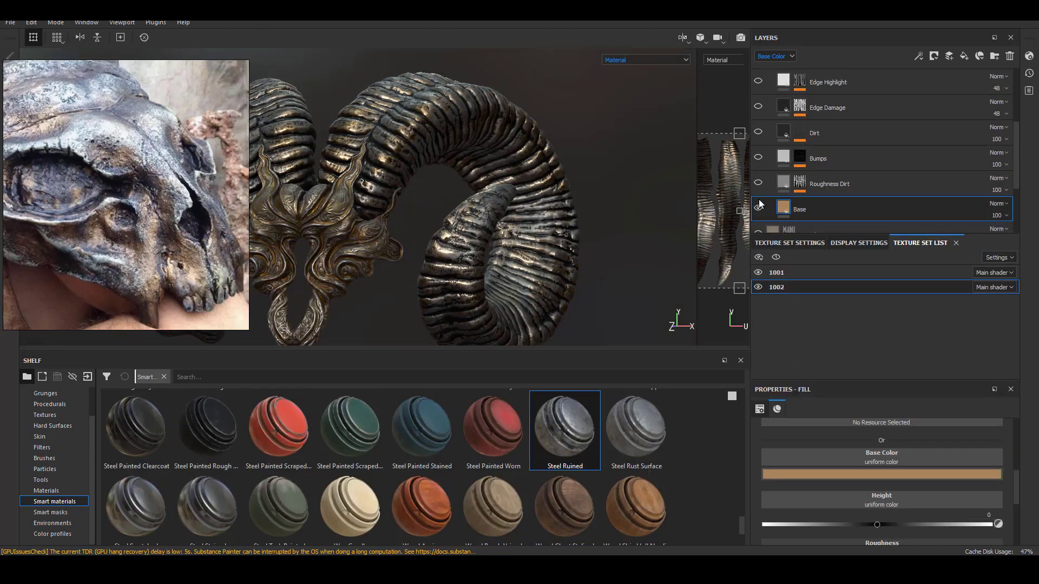
{"action": "left_click_drag", "start_coordinate": [487, 206], "coordinate": [513, 184], "text": "alt"}
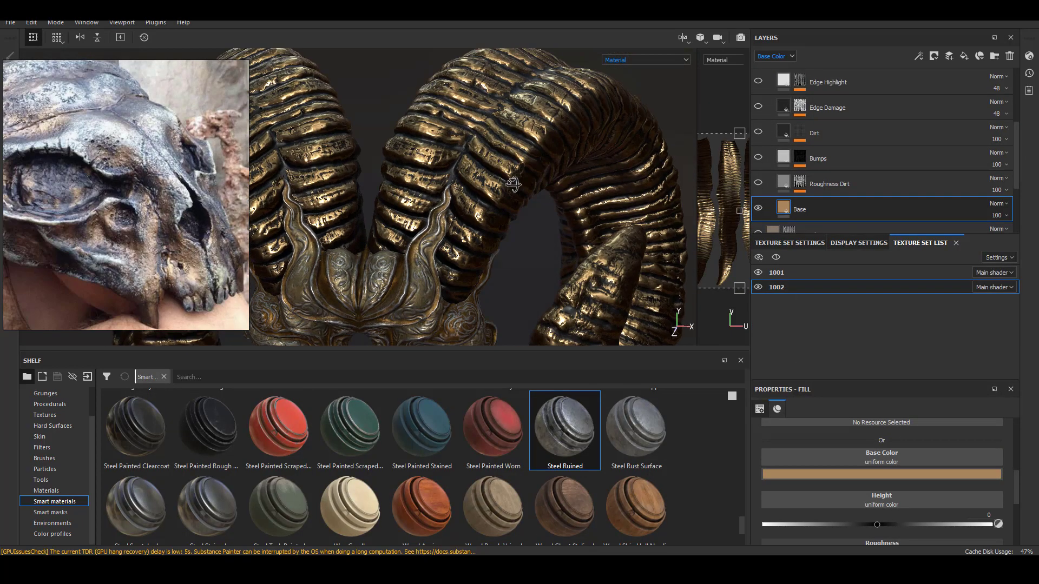
{"action": "left_click", "coordinate": [758, 183]}
{"action": "left_click", "coordinate": [799, 183]}
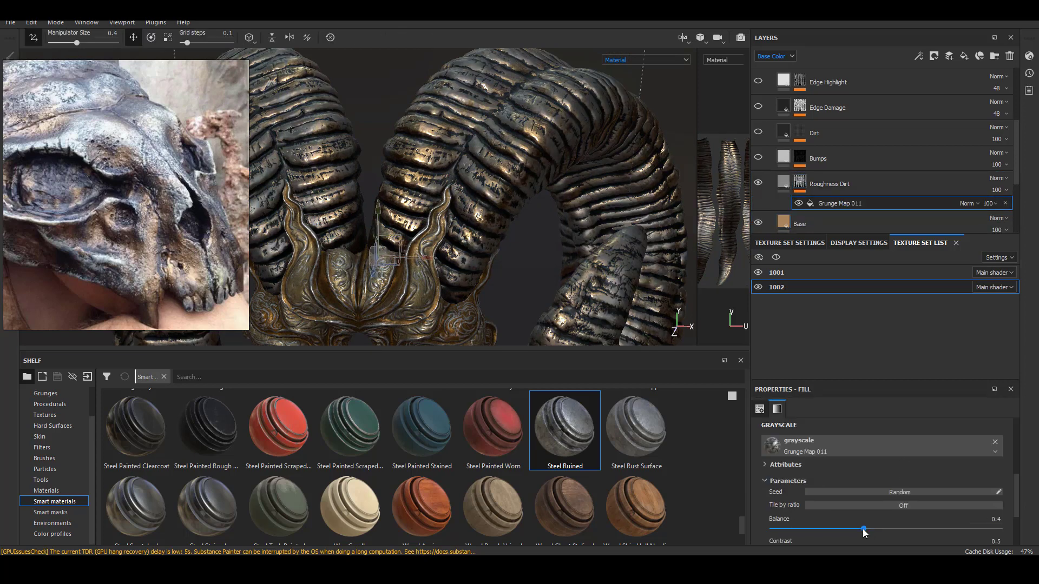
{"action": "left_click_drag", "start_coordinate": [864, 528], "coordinate": [879, 529]}
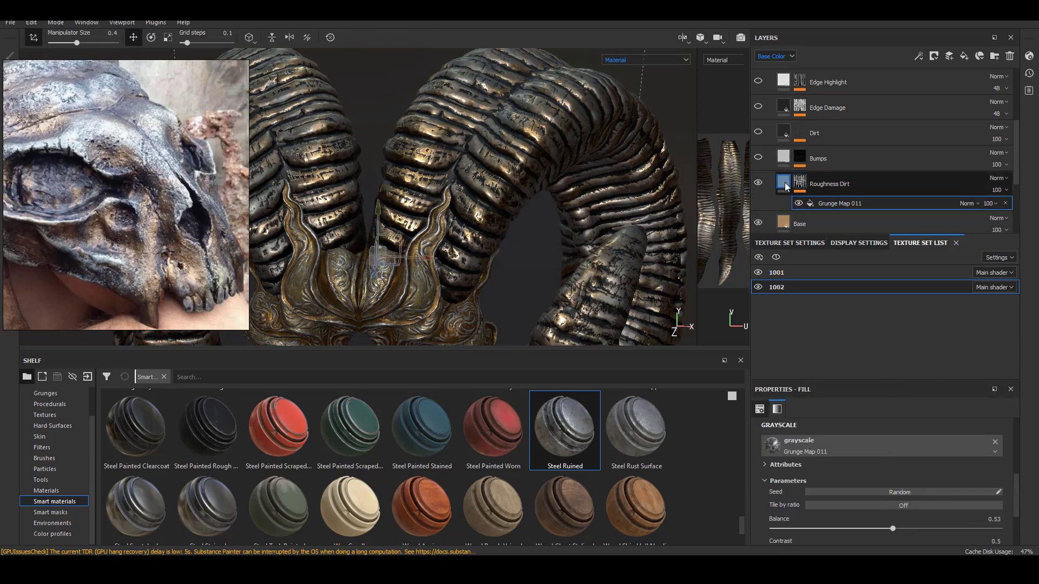
- Change the Roughness Dirt layer's base color on the horns to a light tan brown
{"action": "left_click", "coordinate": [882, 504]}
{"action": "left_click_drag", "start_coordinate": [982, 479], "coordinate": [982, 471]}
{"action": "left_click", "coordinate": [915, 418]}
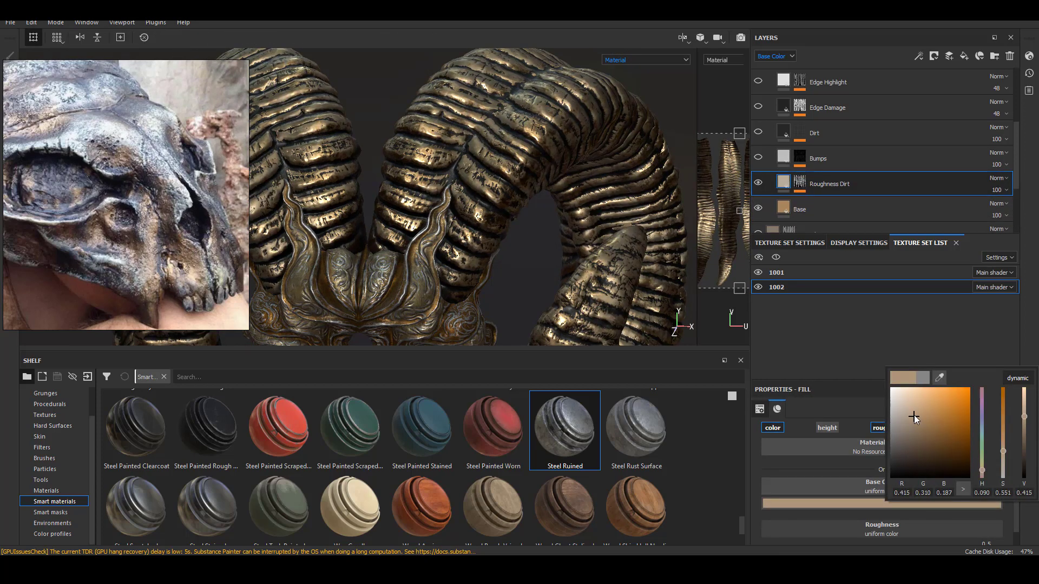
{"action": "left_click_drag", "start_coordinate": [915, 418], "coordinate": [923, 410]}
{"action": "left_click_drag", "start_coordinate": [984, 482], "coordinate": [983, 484]}
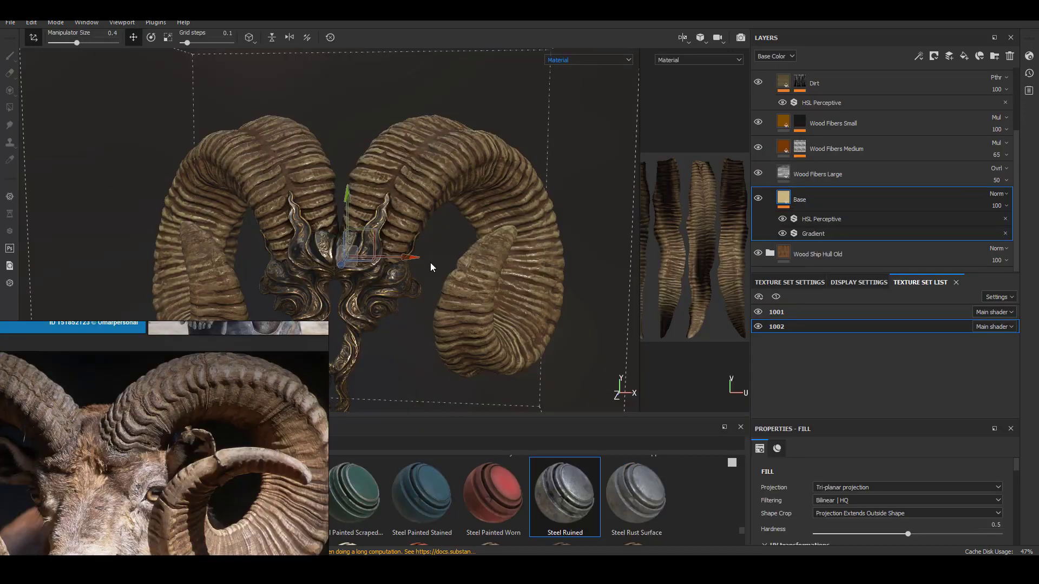
- Add a fill layer above the wood material's Base layer on the horns and name it "darker area"
{"action": "left_click", "coordinate": [838, 207]}
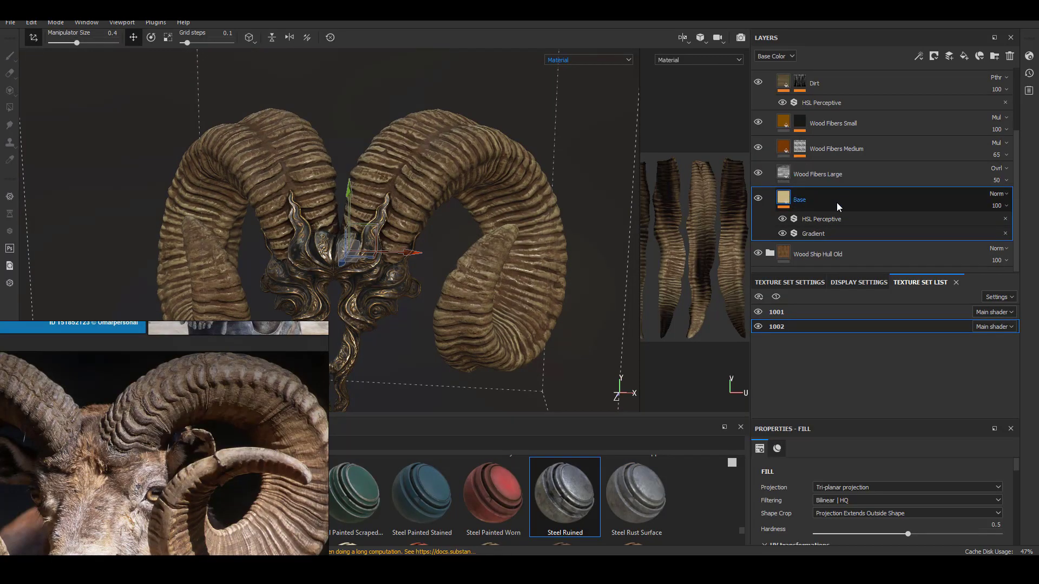
{"action": "scroll", "coordinate": [473, 266], "scroll_direction": "up", "scroll_amount": 2}
{"action": "left_click_drag", "start_coordinate": [412, 260], "coordinate": [472, 265], "text": "alt"}
{"action": "scroll", "coordinate": [346, 259], "scroll_direction": "down", "scroll_amount": 3}
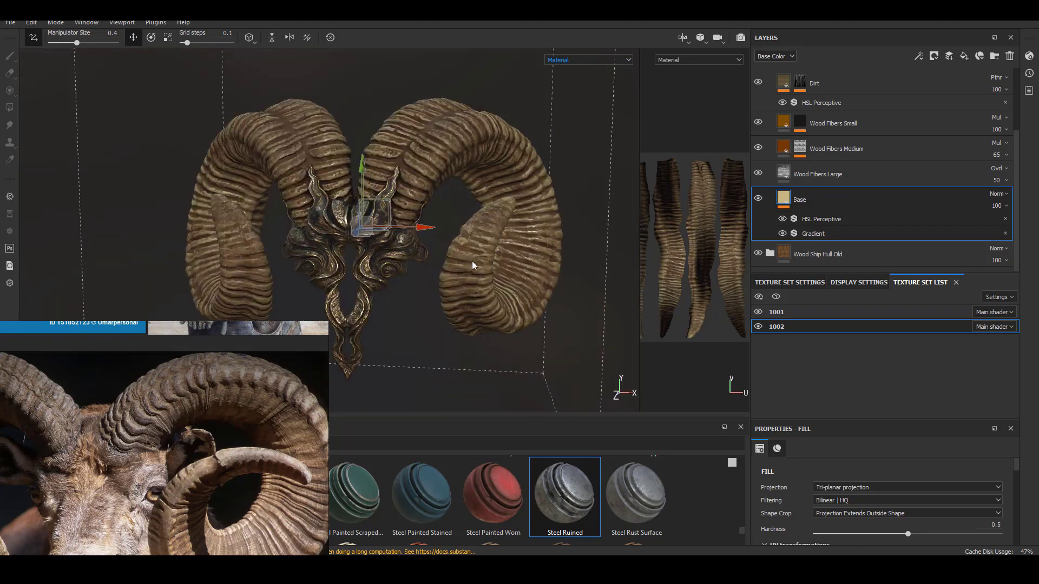
{"action": "left_click", "coordinate": [964, 56]}
{"action": "double_click", "coordinate": [810, 199]}
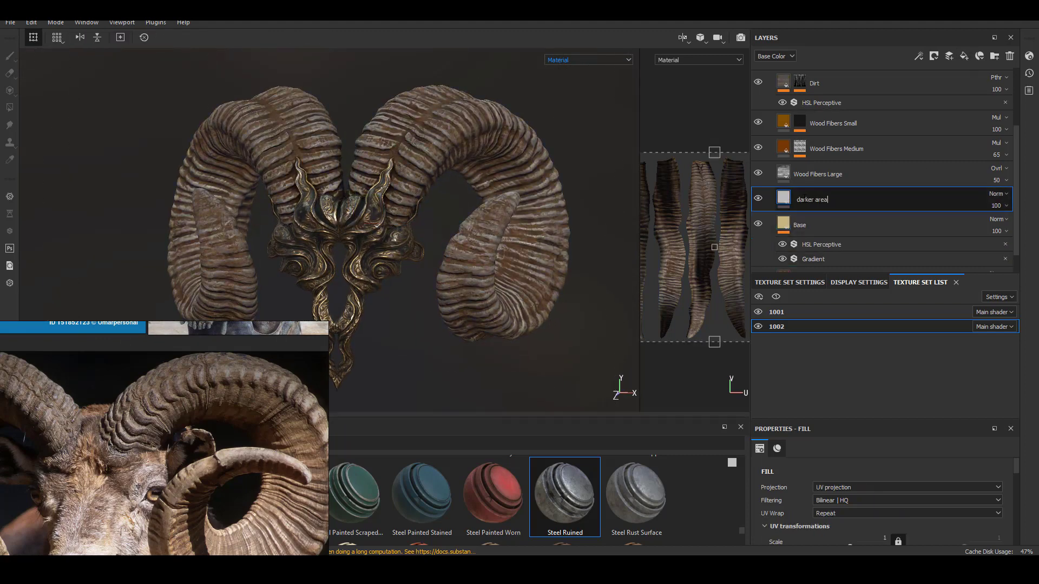
{"action": "key", "text": "Return"}
- Limit the darker area layer to the color channel and set its blend mode to Multiply
{"action": "scroll", "coordinate": [1007, 456], "scroll_direction": "down", "scroll_amount": 5}
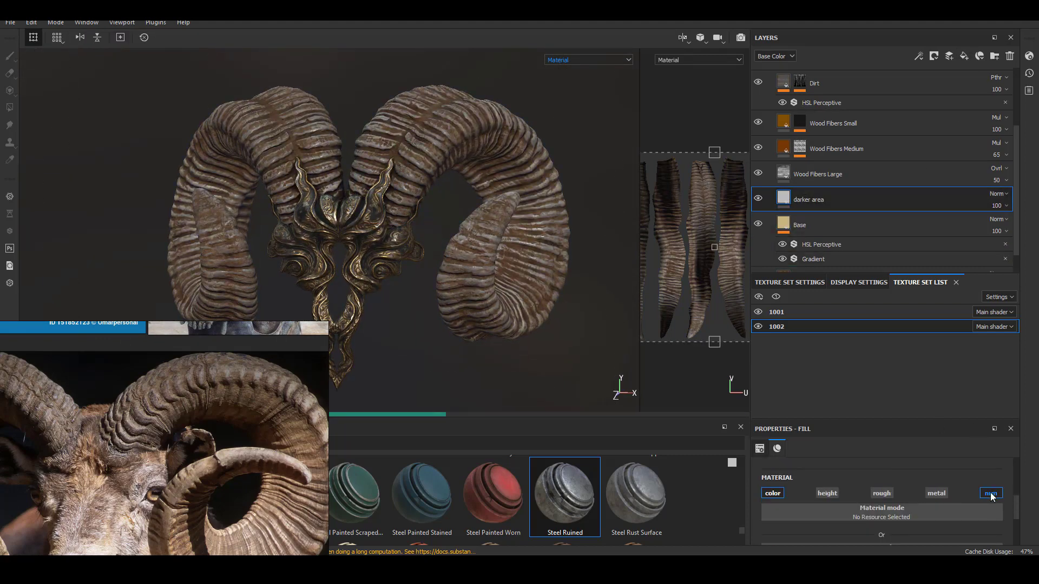
{"action": "scroll", "coordinate": [990, 512], "scroll_direction": "down", "scroll_amount": 2}
{"action": "left_click", "coordinate": [1001, 193]}
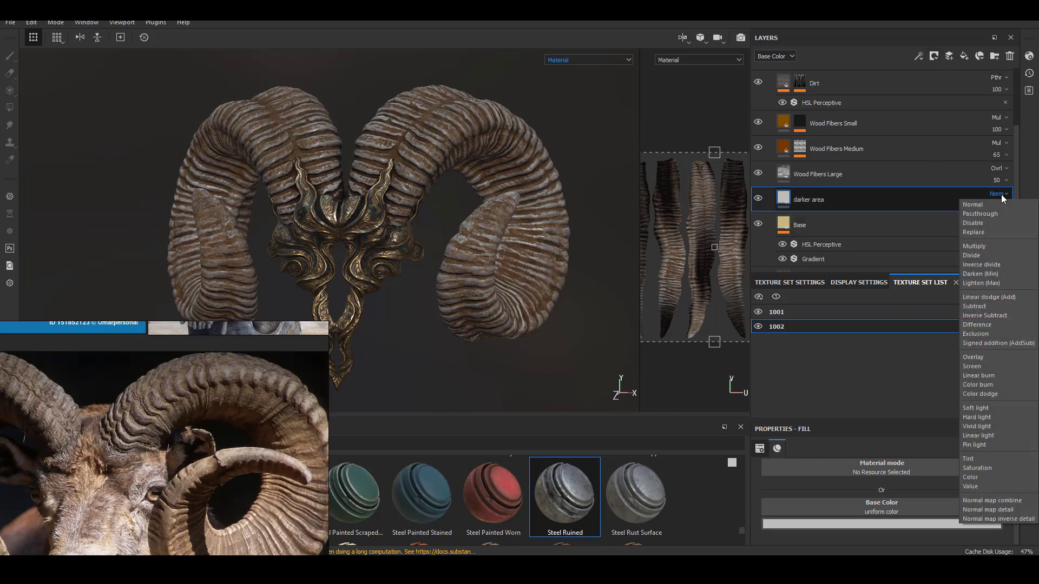
{"action": "left_click", "coordinate": [974, 246]}
- Give the darker area layer a dark brown base color and inspect the Wood Acajou folder's mask
{"action": "left_click", "coordinate": [881, 524]}
{"action": "left_click_drag", "start_coordinate": [920, 477], "coordinate": [914, 471]}
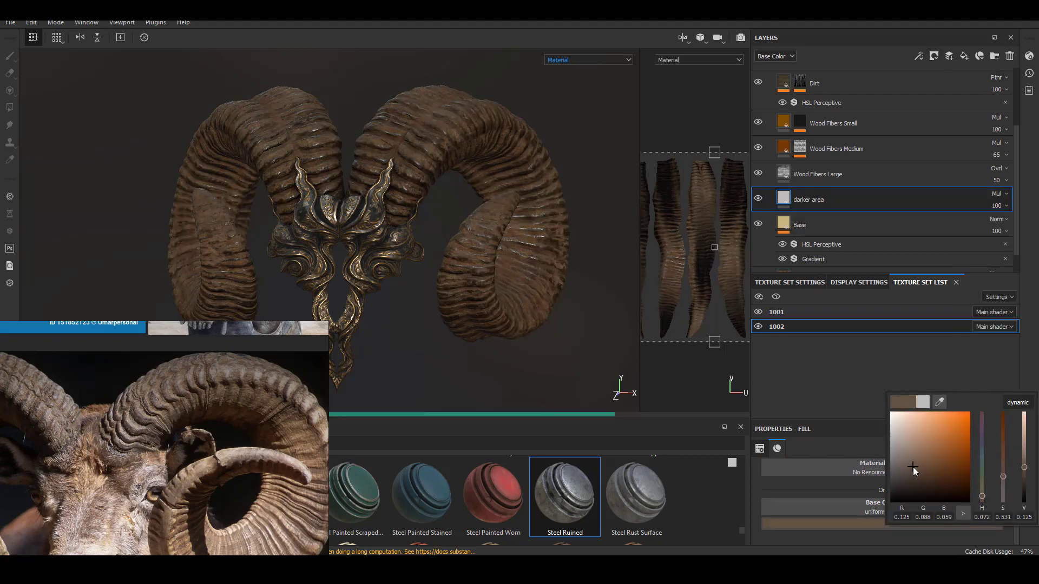
{"action": "scroll", "coordinate": [502, 230], "scroll_direction": "up", "scroll_amount": 5}
{"action": "left_click_drag", "start_coordinate": [502, 229], "coordinate": [492, 289], "text": "alt"}
{"action": "middle_click_drag", "start_coordinate": [493, 290], "coordinate": [505, 257], "text": "alt"}
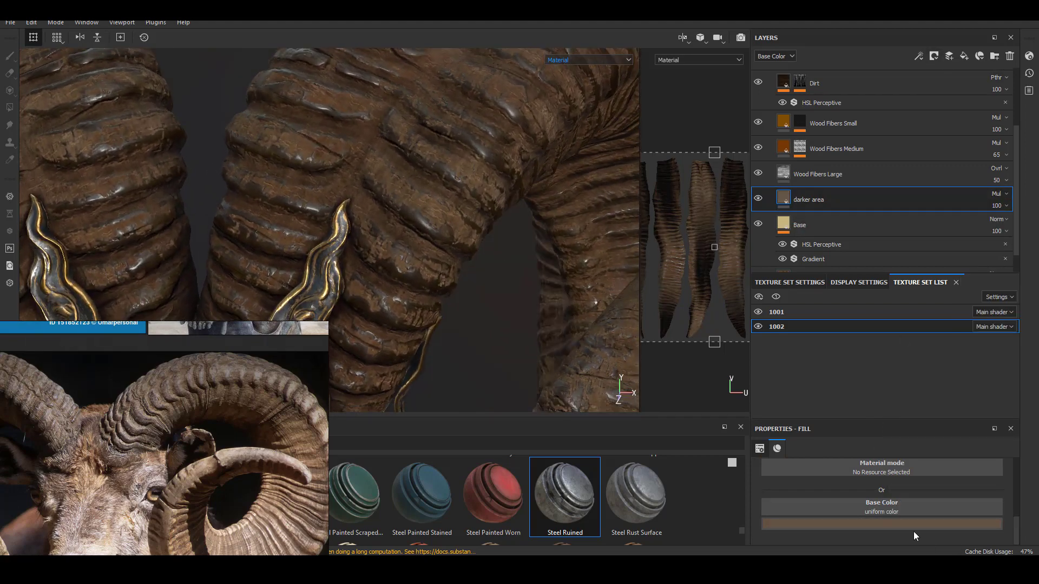
{"action": "scroll", "coordinate": [763, 179], "scroll_direction": "up", "scroll_amount": 3}
{"action": "left_click", "coordinate": [825, 102]}
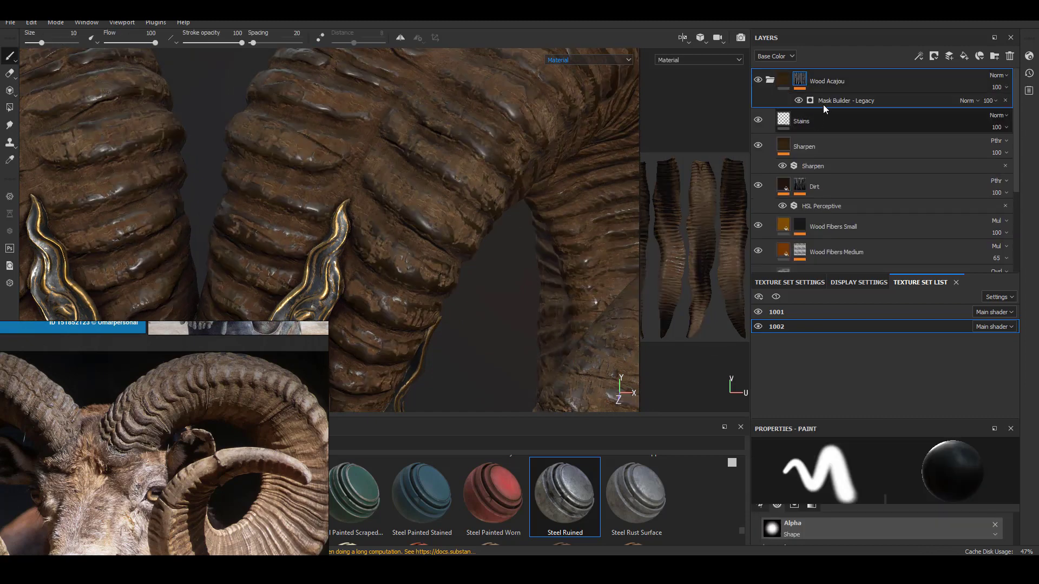
{"action": "scroll", "coordinate": [937, 492], "scroll_direction": "down", "scroll_amount": 5}
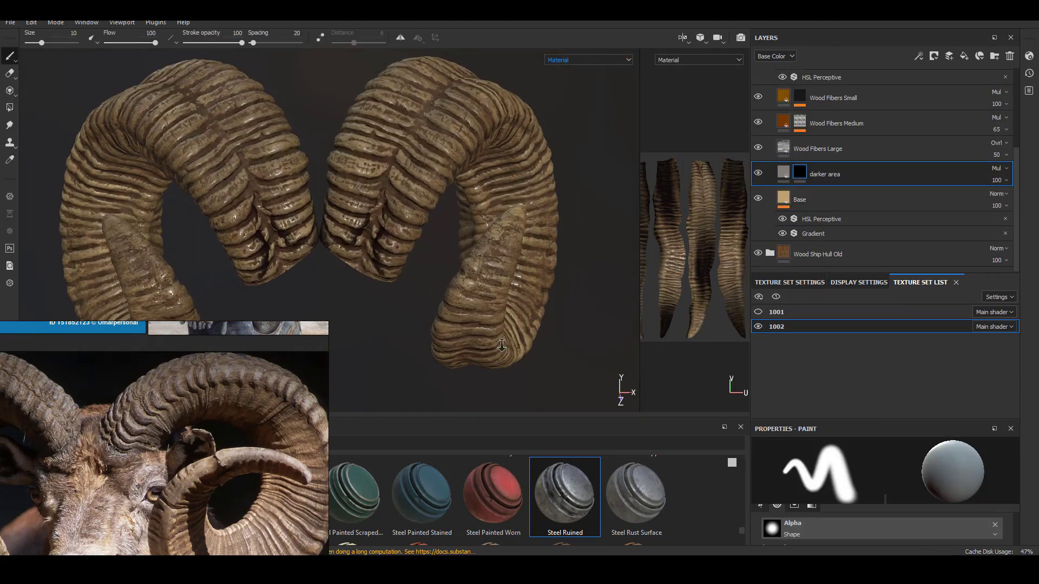
- Choose a brush with the Ground05 alpha for the darker area mask and reduce its size to about 5.79
{"action": "right_click_drag", "start_coordinate": [502, 345], "coordinate": [598, 340], "text": "alt"}
{"action": "right_click_drag", "start_coordinate": [255, 361], "coordinate": [248, 574]}
{"action": "left_click", "coordinate": [44, 524]}
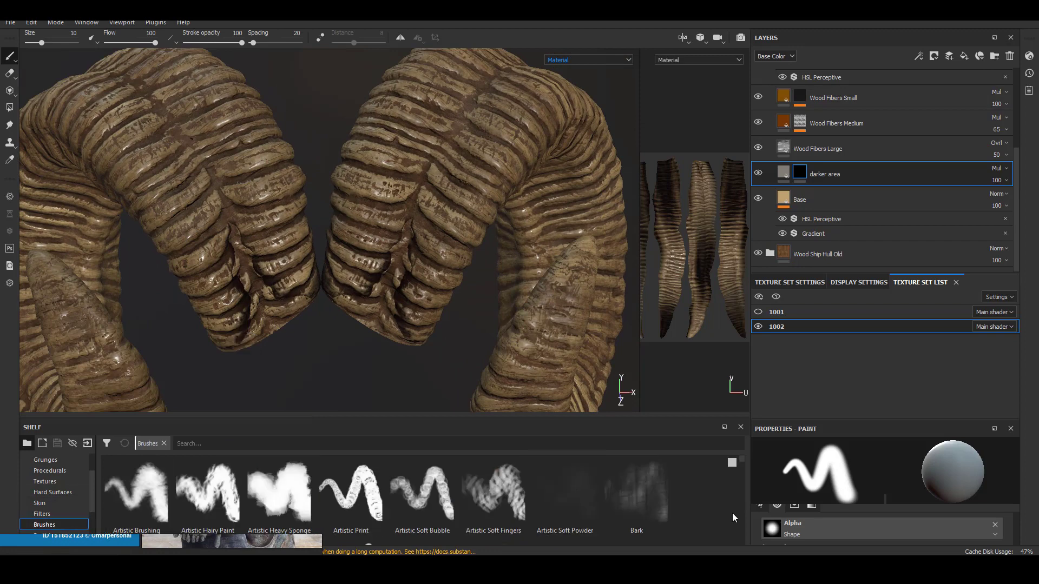
{"action": "mouse_move", "coordinate": [527, 418]}
{"action": "left_mouse_down"}
{"action": "mouse_move", "coordinate": [547, 278]}
{"action": "mouse_move", "coordinate": [538, 278]}
{"action": "mouse_move", "coordinate": [538, 432]}
{"action": "left_mouse_up"}
{"action": "left_click", "coordinate": [422, 436]}
{"action": "right_click_drag", "start_coordinate": [281, 197], "coordinate": [246, 197], "text": "ctrl"}
- Paint on the darker area layer's black mask near the horn bases and enlarge the brush to about 13.09
{"action": "left_click", "coordinate": [388, 349]}
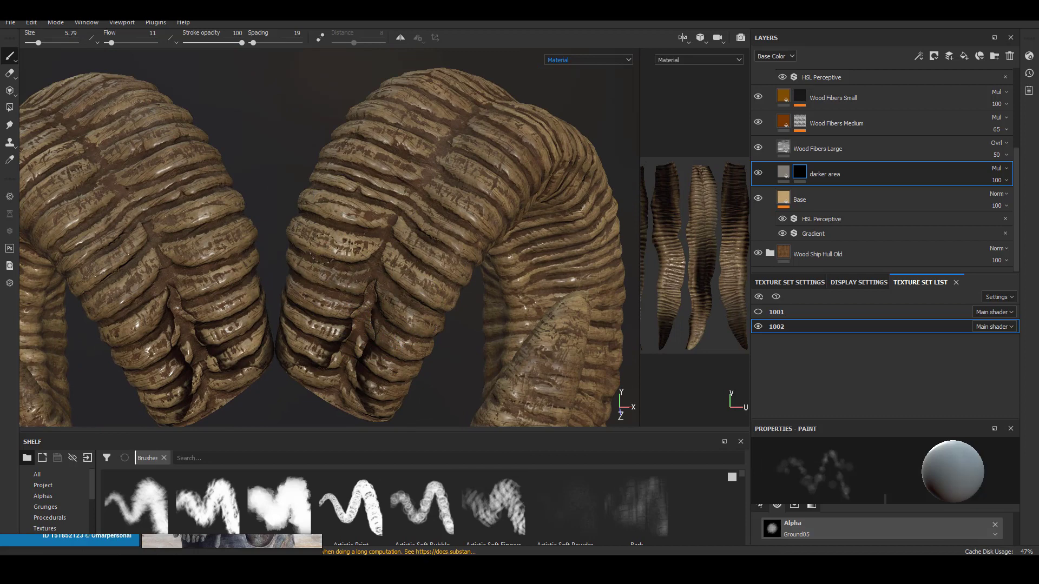
{"action": "left_click_drag", "start_coordinate": [444, 221], "coordinate": [360, 244], "text": "alt"}
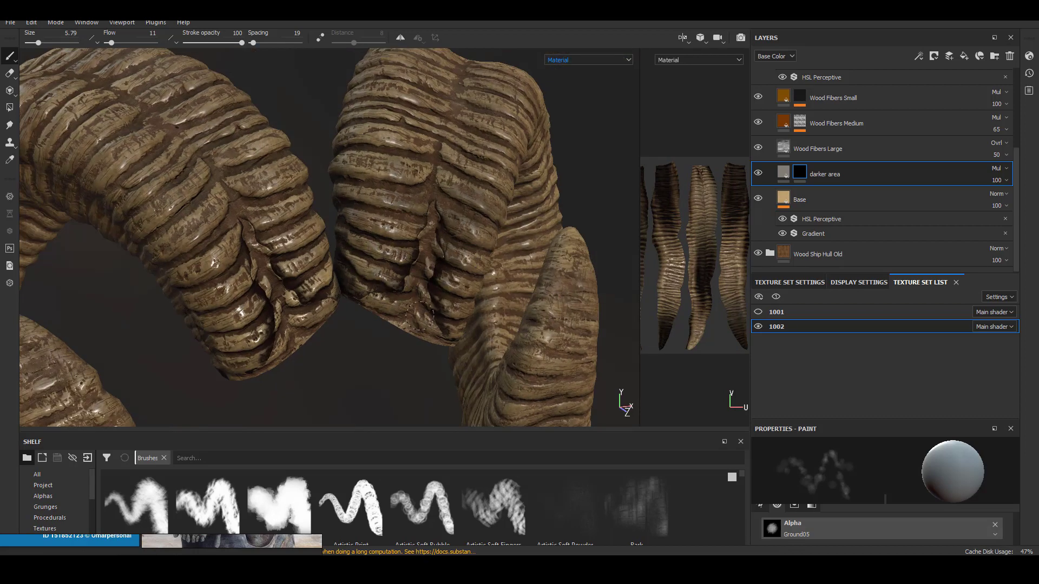
{"action": "left_click_drag", "start_coordinate": [431, 194], "coordinate": [478, 255], "text": "alt"}
{"action": "key", "text": "]"}
{"action": "key", "text": "]"}
{"action": "key", "text": "]"}
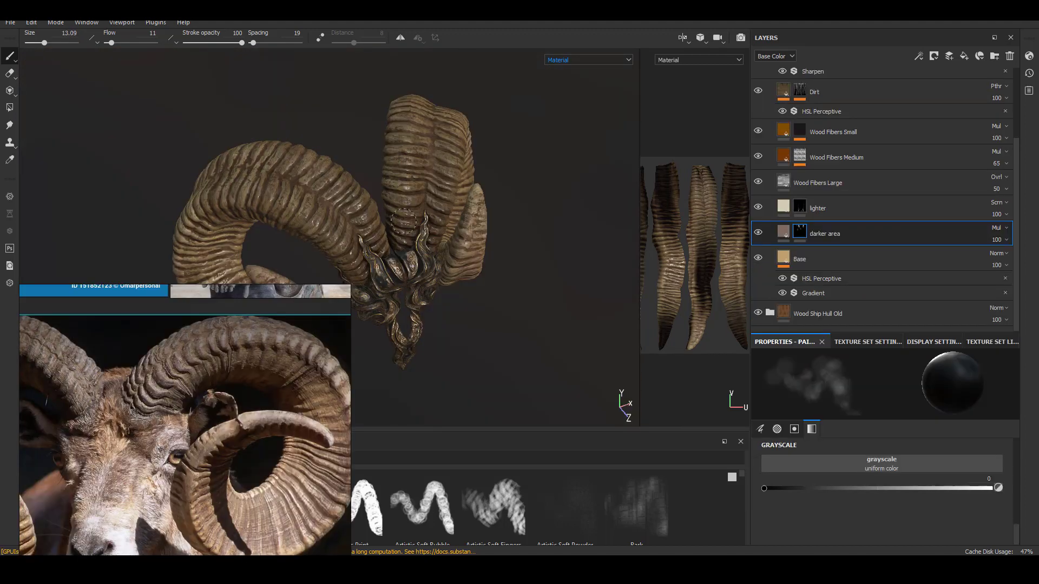
- Apply the Dust Subtle smart mask to the dust layer on the horns
{"action": "left_click_drag", "start_coordinate": [303, 162], "coordinate": [351, 167], "text": "alt"}
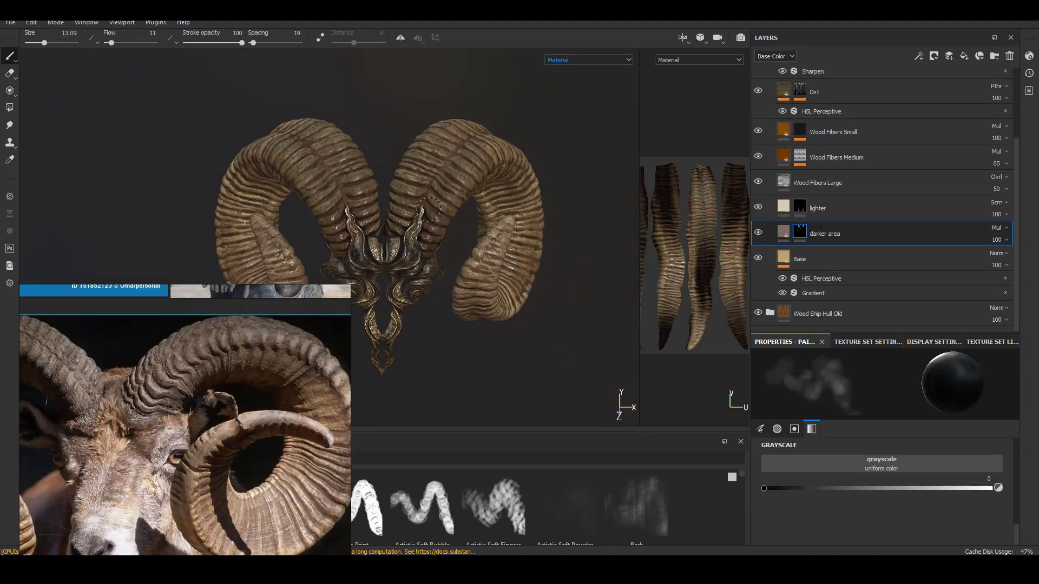
{"action": "middle_click_drag", "start_coordinate": [351, 167], "coordinate": [384, 178], "text": "alt"}
{"action": "left_click_drag", "start_coordinate": [384, 179], "coordinate": [411, 216], "text": "alt"}
{"action": "scroll", "coordinate": [492, 332], "scroll_direction": "down", "scroll_amount": 3}
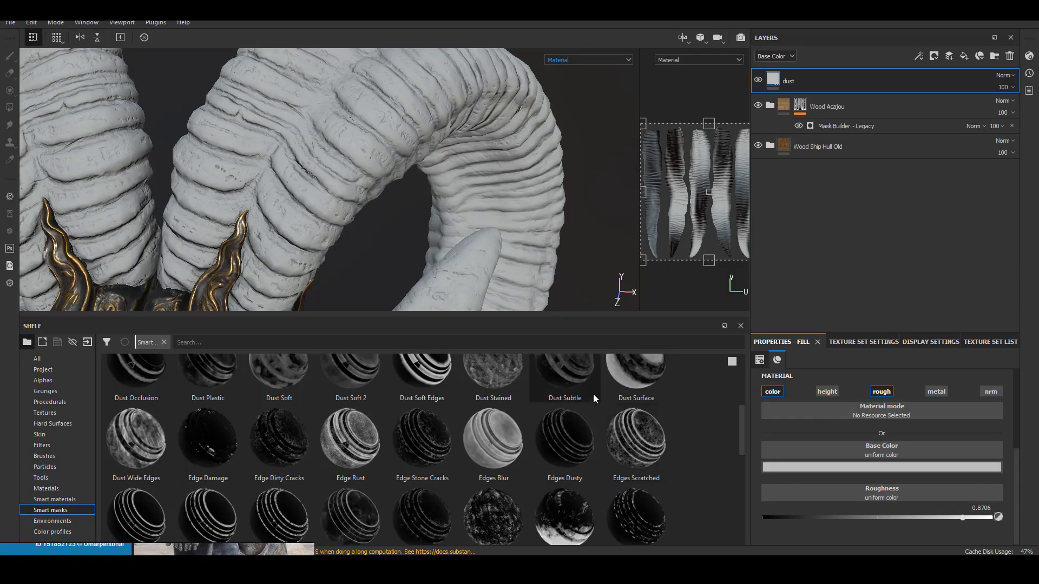
{"action": "left_click_drag", "start_coordinate": [564, 378], "coordinate": [864, 164]}
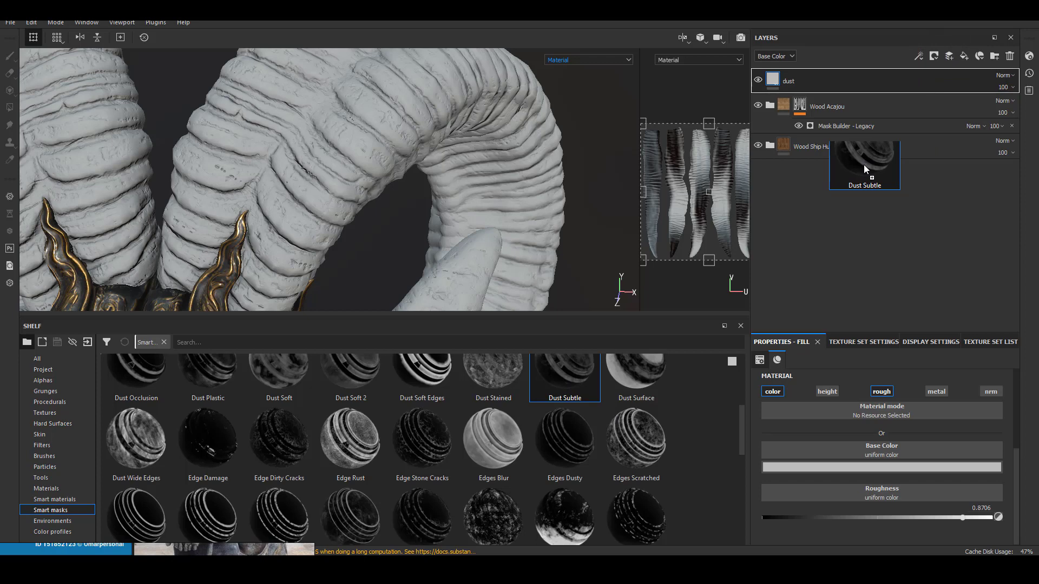
{"action": "left_click_drag", "start_coordinate": [864, 164], "coordinate": [864, 165]}
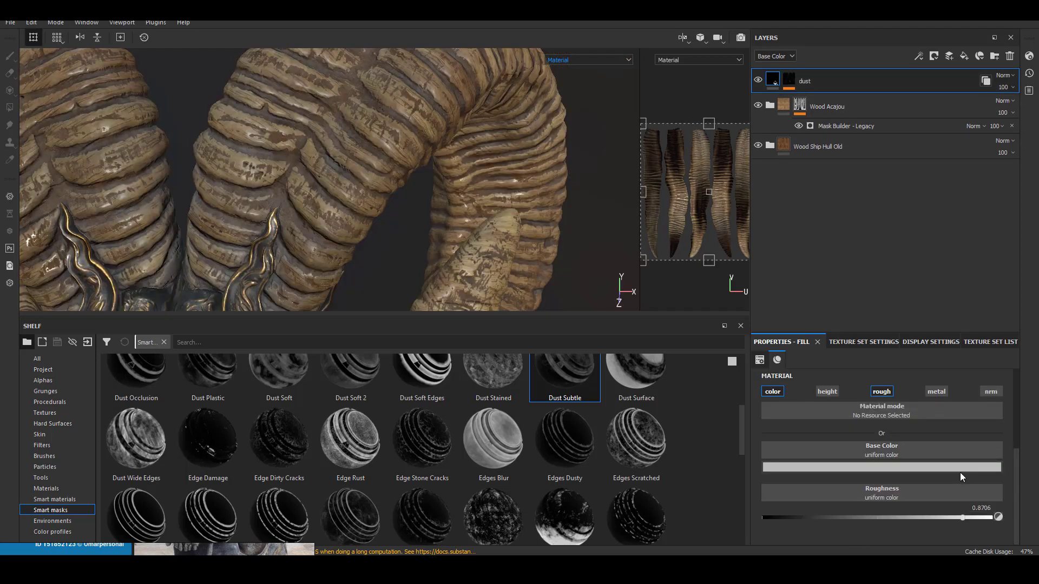
- Darken the horns' dust layer base color to a muted grey-brown
{"action": "left_click", "coordinate": [960, 468]}
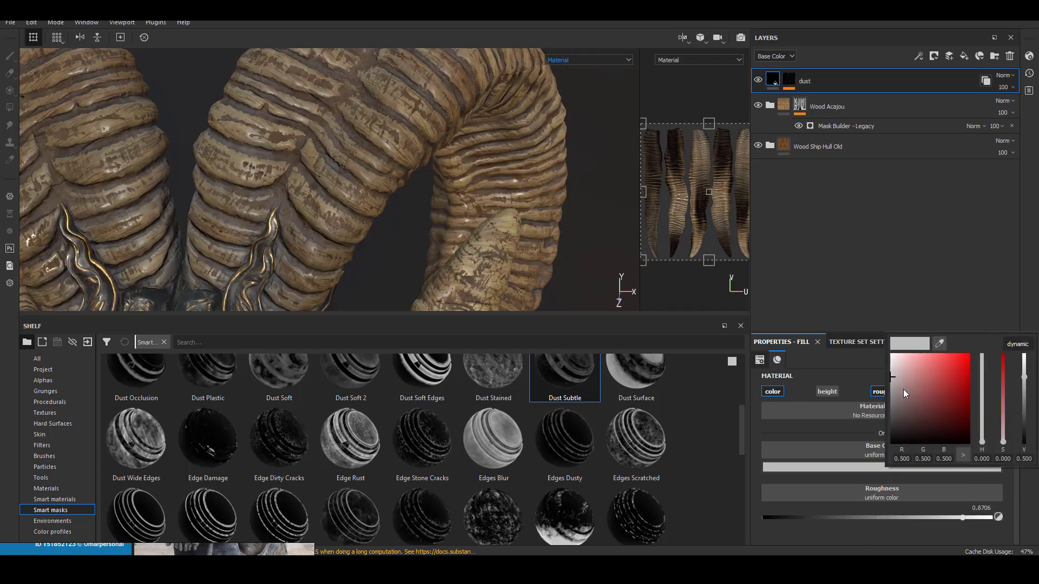
{"action": "left_click_drag", "start_coordinate": [884, 393], "coordinate": [894, 402]}
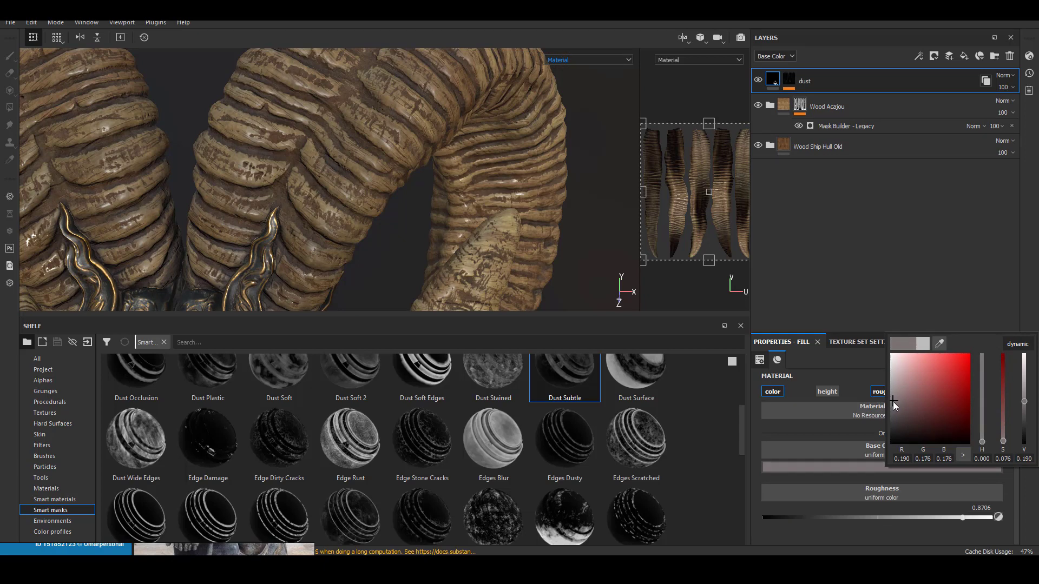
{"action": "left_click_drag", "start_coordinate": [983, 441], "coordinate": [983, 439]}
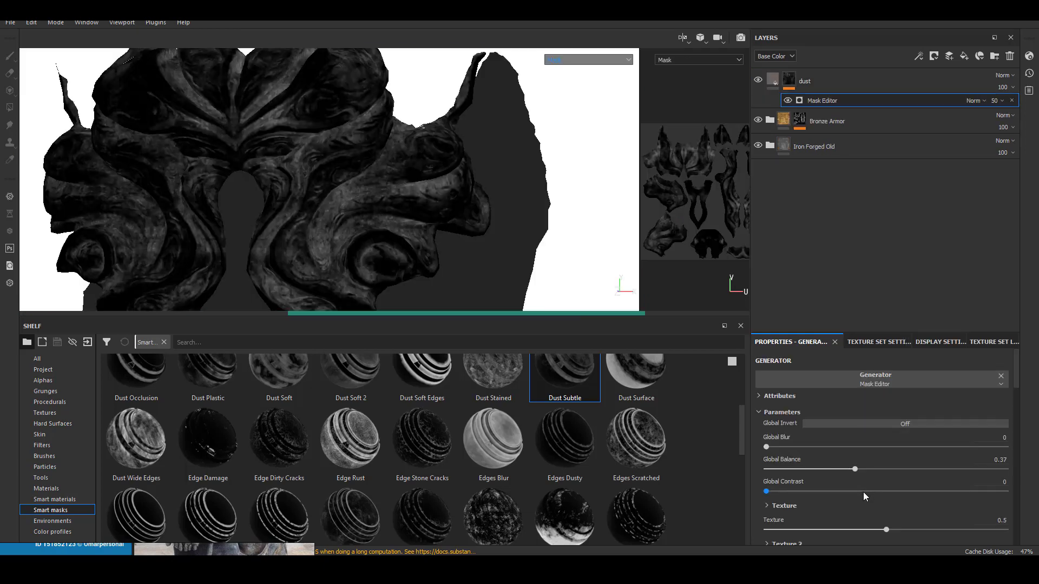
- Set the crown's dust layer base color to beige, about R 0.475, G 0.408, B 0.317
{"action": "scroll", "coordinate": [444, 173], "scroll_direction": "down", "scroll_amount": 5}
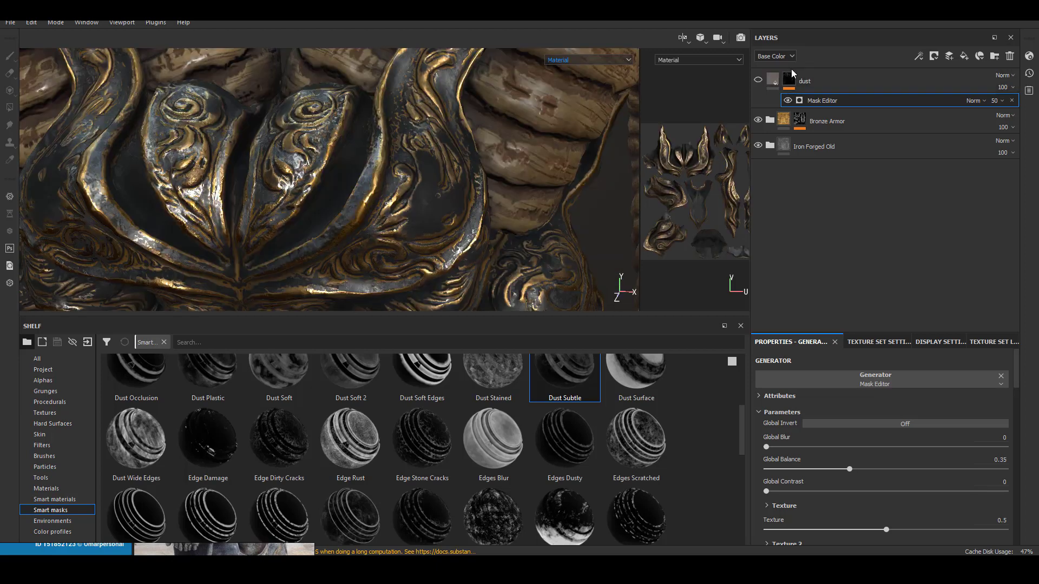
{"action": "left_click_drag", "start_coordinate": [454, 239], "coordinate": [550, 166], "text": "alt"}
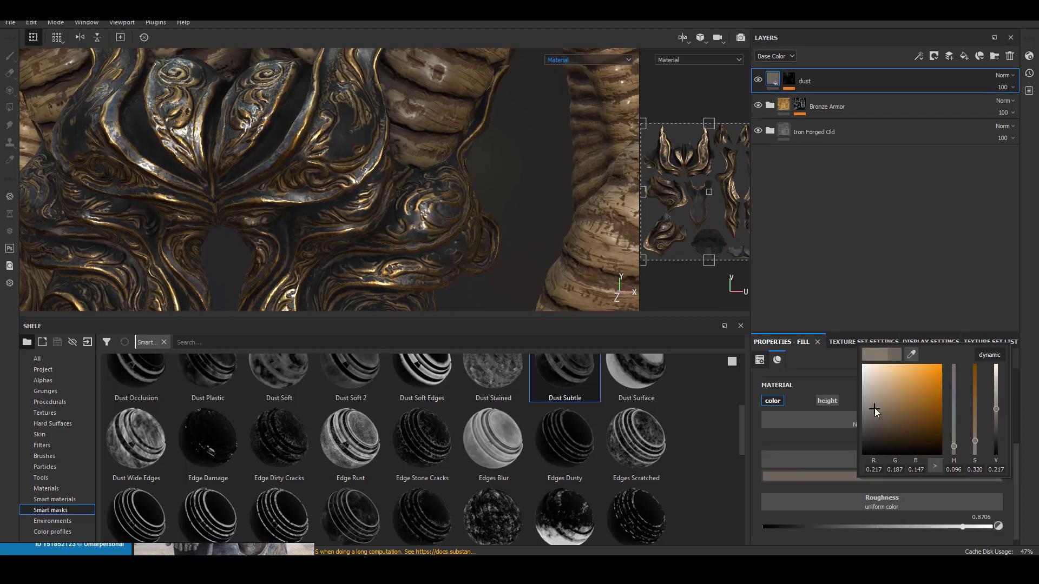
{"action": "mouse_move", "coordinate": [875, 407]}
{"action": "left_mouse_down"}
{"action": "mouse_move", "coordinate": [894, 393]}
{"action": "mouse_move", "coordinate": [878, 395]}
{"action": "left_mouse_up"}
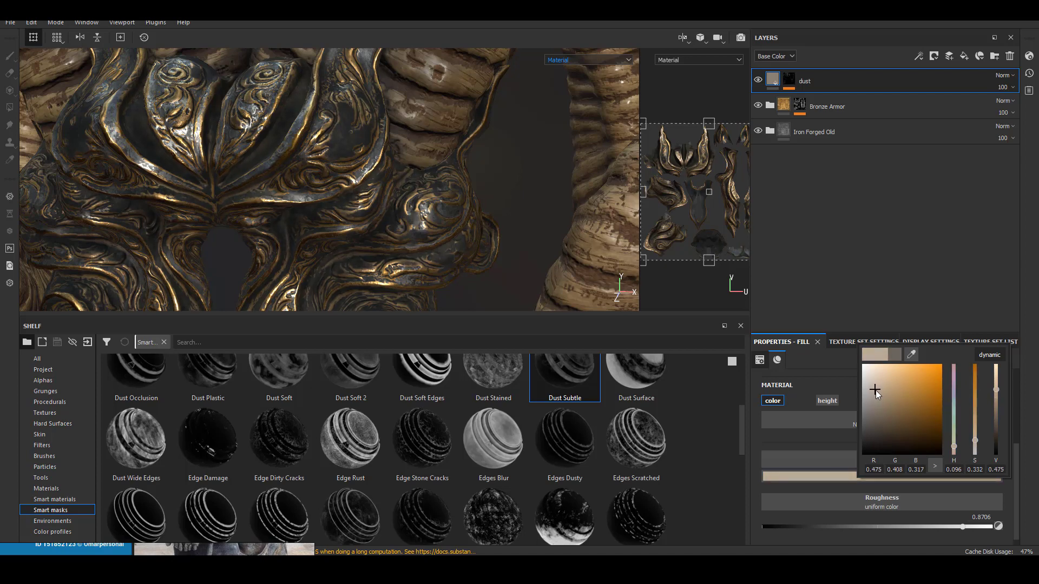
- Mask the horns' grunge layer with Cavity Rust, lower its Global Balance and set Global Contrast to 0.11
{"action": "left_click_drag", "start_coordinate": [137, 393], "coordinate": [865, 109]}
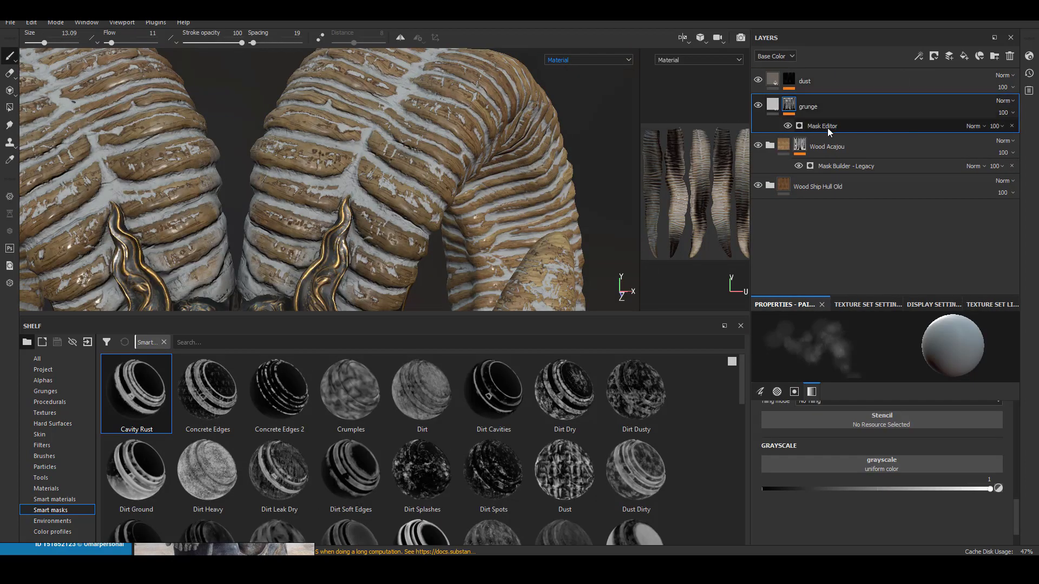
{"action": "left_click", "coordinate": [827, 127]}
{"action": "left_click_drag", "start_coordinate": [909, 432], "coordinate": [901, 433]}
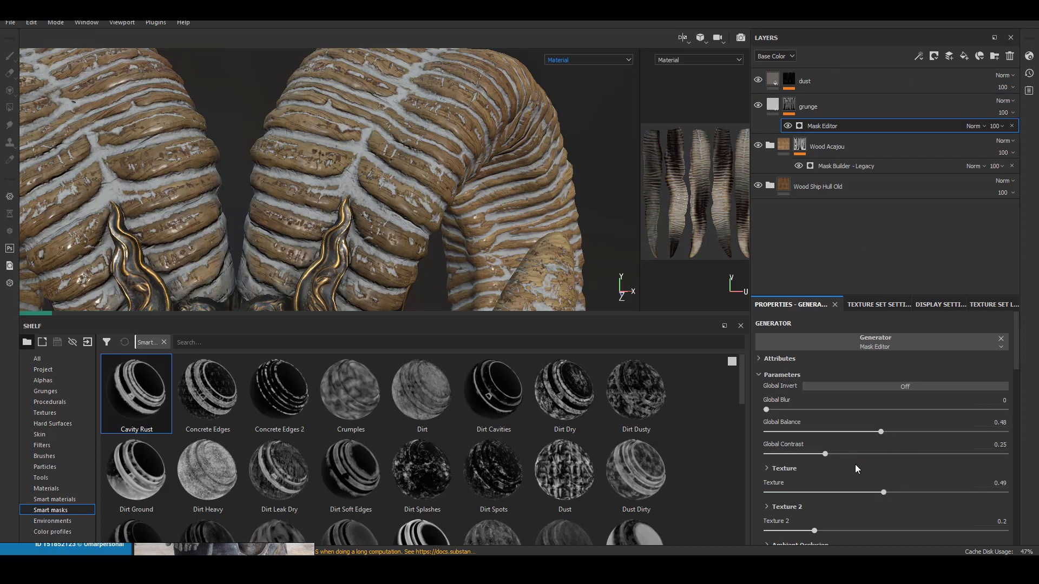
{"action": "left_click_drag", "start_coordinate": [825, 454], "coordinate": [793, 455]}
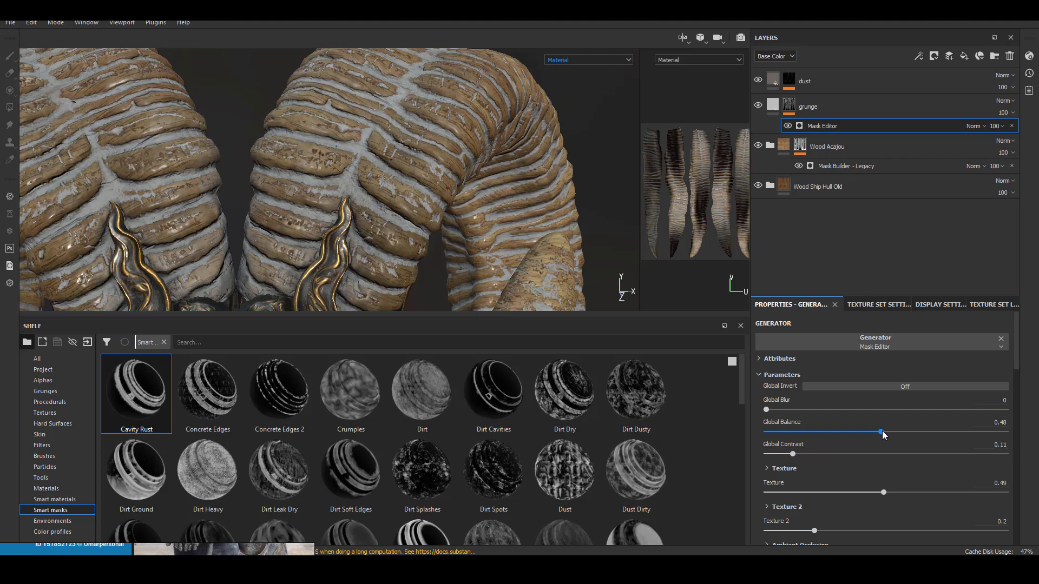
{"action": "left_click_drag", "start_coordinate": [883, 435], "coordinate": [859, 433]}
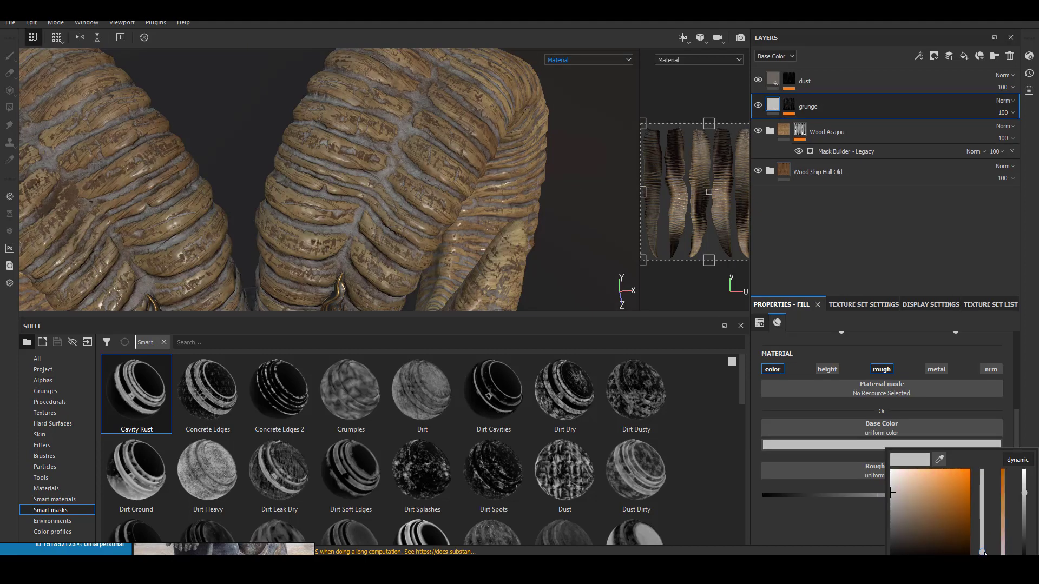
- Darken the horns' grunge layer base color to muted brown and enable its height channel at about 0.2094
{"action": "left_click_drag", "start_coordinate": [909, 536], "coordinate": [910, 528]}
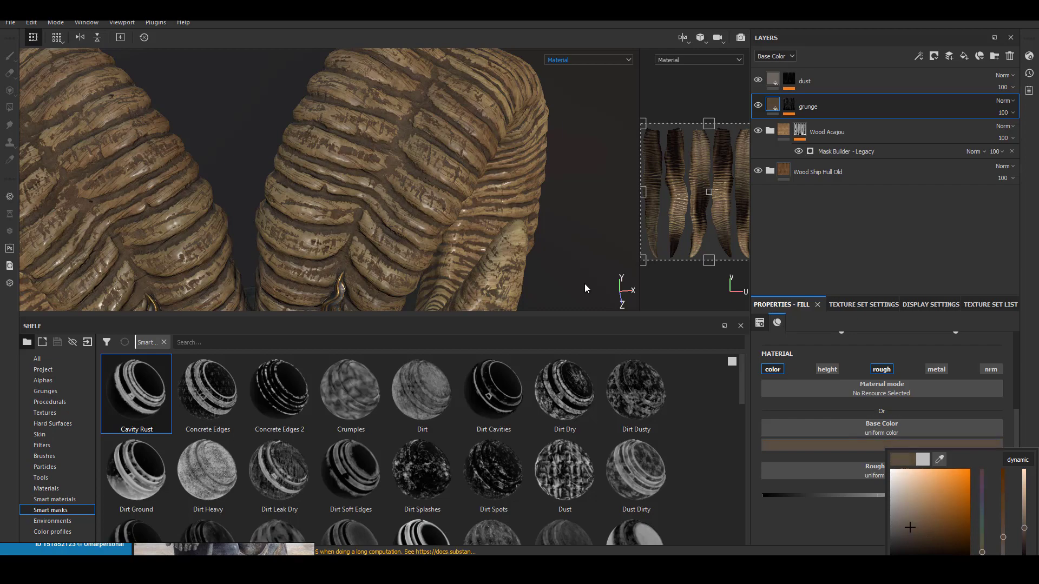
{"action": "left_click", "coordinate": [572, 243]}
{"action": "left_click", "coordinate": [827, 370]}
{"action": "left_click", "coordinate": [902, 496]}
{"action": "scroll", "coordinate": [503, 254], "scroll_direction": "up", "scroll_amount": 2}
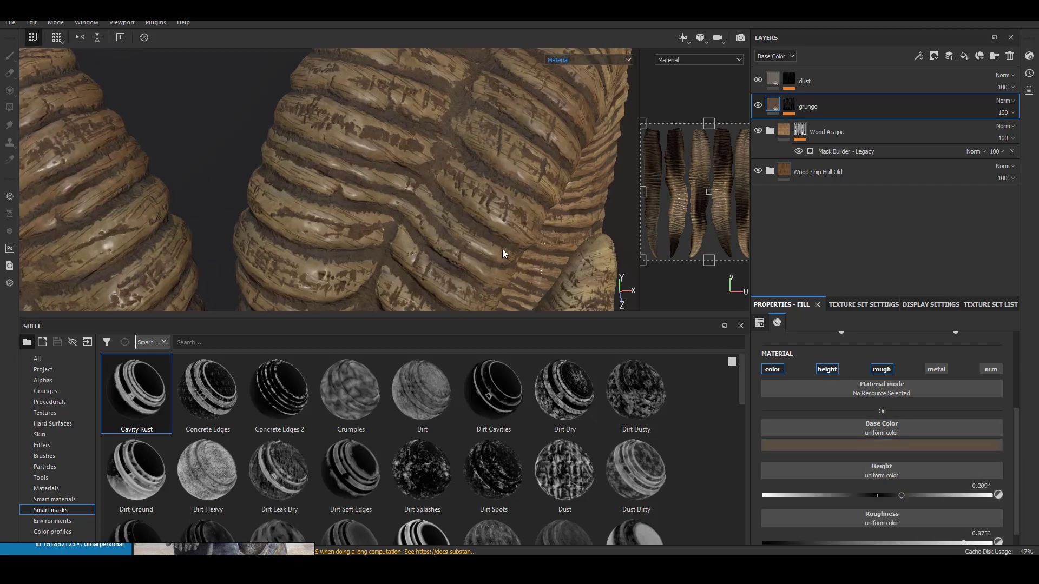
- Lighten the horns' grunge layer base color to a greyish beige
{"action": "scroll", "coordinate": [502, 250], "scroll_direction": "down", "scroll_amount": 3}
{"action": "left_click_drag", "start_coordinate": [503, 250], "coordinate": [368, 232], "text": "alt"}
{"action": "scroll", "coordinate": [433, 179], "scroll_direction": "up", "scroll_amount": 3}
{"action": "left_click_drag", "start_coordinate": [433, 179], "coordinate": [379, 178], "text": "alt"}
{"action": "left_click", "coordinate": [882, 445]}
{"action": "left_click", "coordinate": [897, 511]}
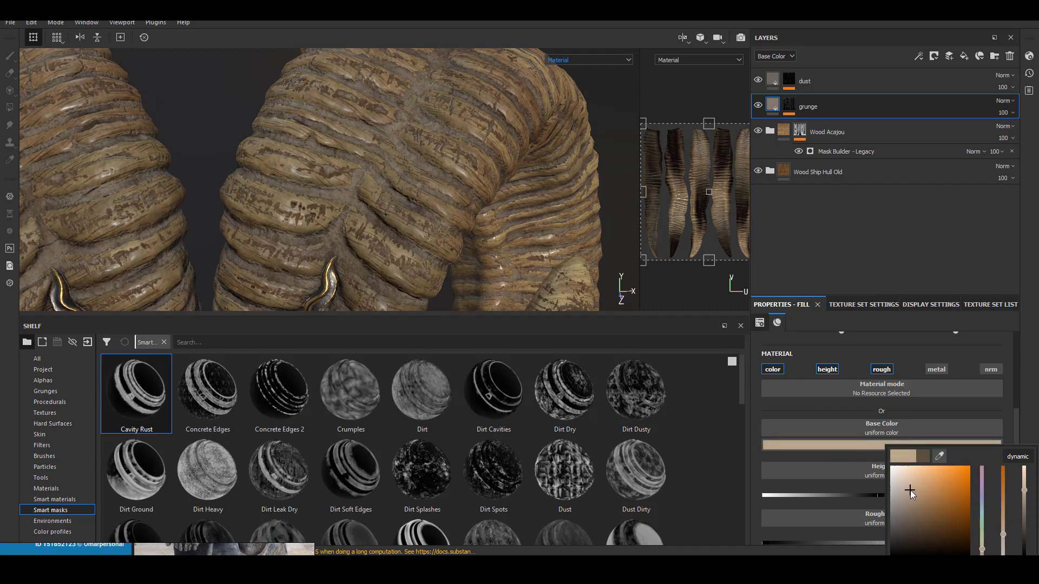
{"action": "left_click", "coordinate": [906, 500]}
- Select the crown's texture set, toggle its grunge layer's visibility and adjust that layer's base color
{"action": "scroll", "coordinate": [429, 212], "scroll_direction": "down", "scroll_amount": 4}
{"action": "middle_click_drag", "start_coordinate": [429, 212], "coordinate": [444, 189], "text": "alt"}
{"action": "scroll", "coordinate": [388, 204], "scroll_direction": "up", "scroll_amount": 2}
{"action": "scroll", "coordinate": [388, 204], "scroll_direction": "up", "scroll_amount": 2}
{"action": "right_click", "coordinate": [388, 204], "text": "ctrl+alt"}
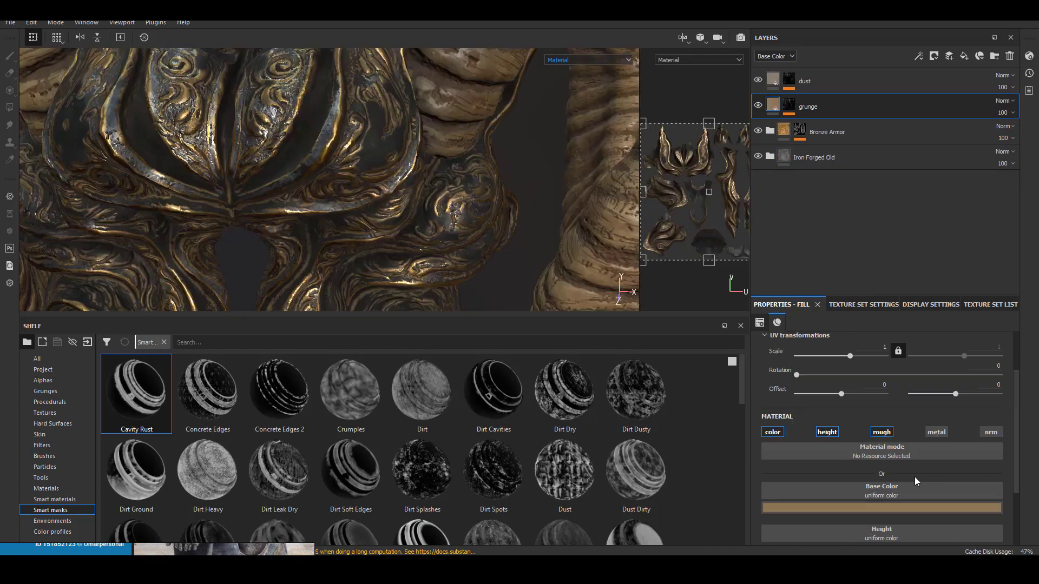
{"action": "middle_click_drag", "start_coordinate": [394, 243], "coordinate": [269, 220], "text": "alt"}
{"action": "scroll", "coordinate": [269, 220], "scroll_direction": "up", "scroll_amount": 2}
{"action": "left_click", "coordinate": [759, 106]}
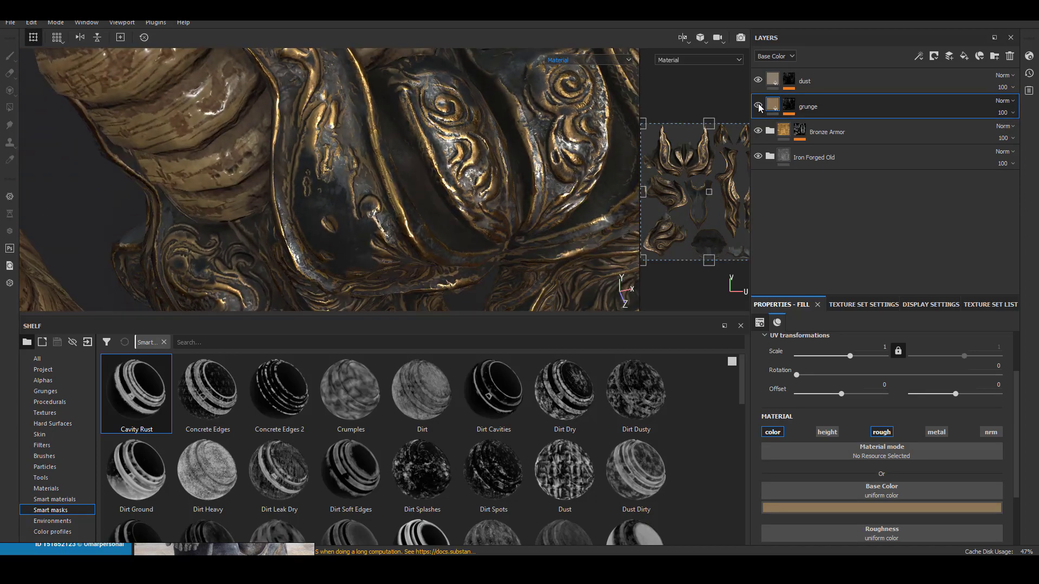
{"action": "left_click", "coordinate": [882, 508]}
{"action": "left_click_drag", "start_coordinate": [890, 455], "coordinate": [899, 459]}
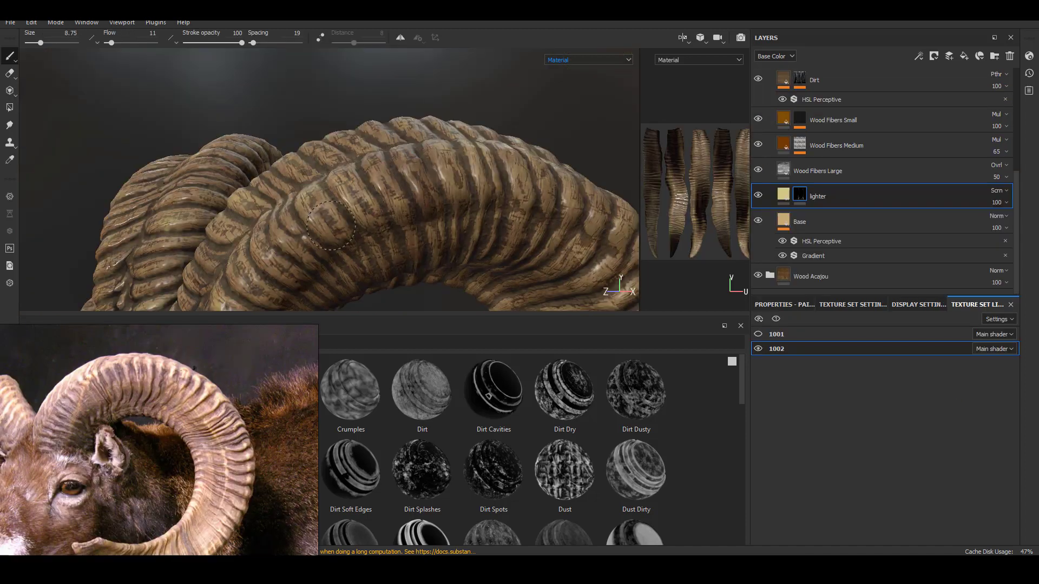
{"action": "middle_click_drag", "start_coordinate": [331, 226], "coordinate": [346, 173], "text": "alt"}
{"action": "left_click_drag", "start_coordinate": [346, 173], "coordinate": [406, 208], "text": "alt"}
{"action": "middle_click_drag", "start_coordinate": [406, 209], "coordinate": [422, 177], "text": "alt"}
{"action": "left_click_drag", "start_coordinate": [422, 177], "coordinate": [243, 178], "text": "alt"}
{"action": "mouse_move", "coordinate": [460, 198]}
{"action": "left_mouse_down", "text": "alt"}
{"action": "mouse_move", "coordinate": [420, 163]}
{"action": "mouse_move", "coordinate": [428, 179]}
{"action": "mouse_move", "coordinate": [482, 168]}
{"action": "left_mouse_up", "text": "alt"}
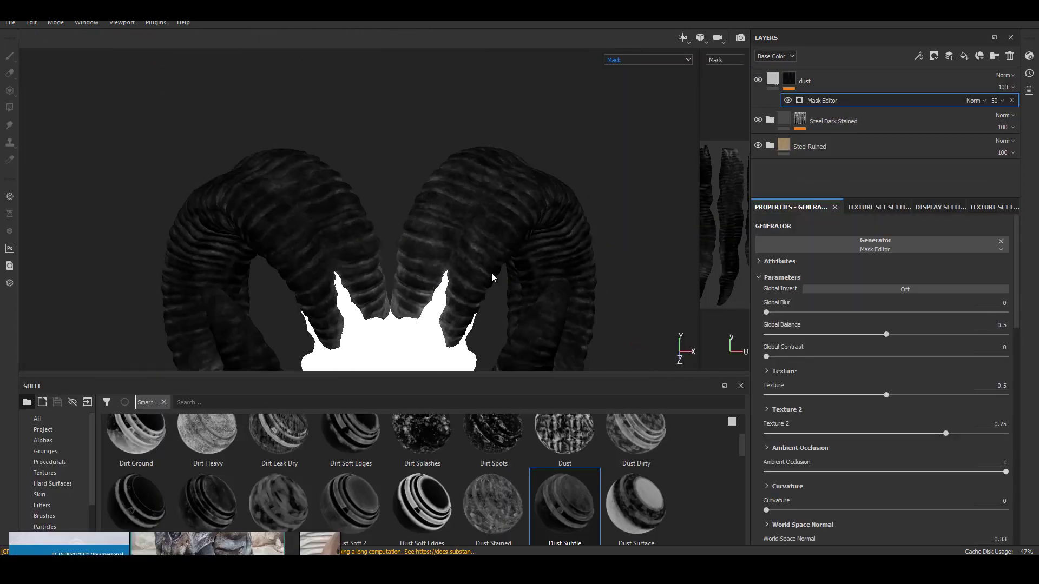
- Return from the mask view to the material view and toggle the horns' dust layer visibility
{"action": "right_click_drag", "start_coordinate": [492, 277], "coordinate": [1030, 461], "text": "alt"}
{"action": "key", "text": "m"}
{"action": "left_click", "coordinate": [757, 81]}
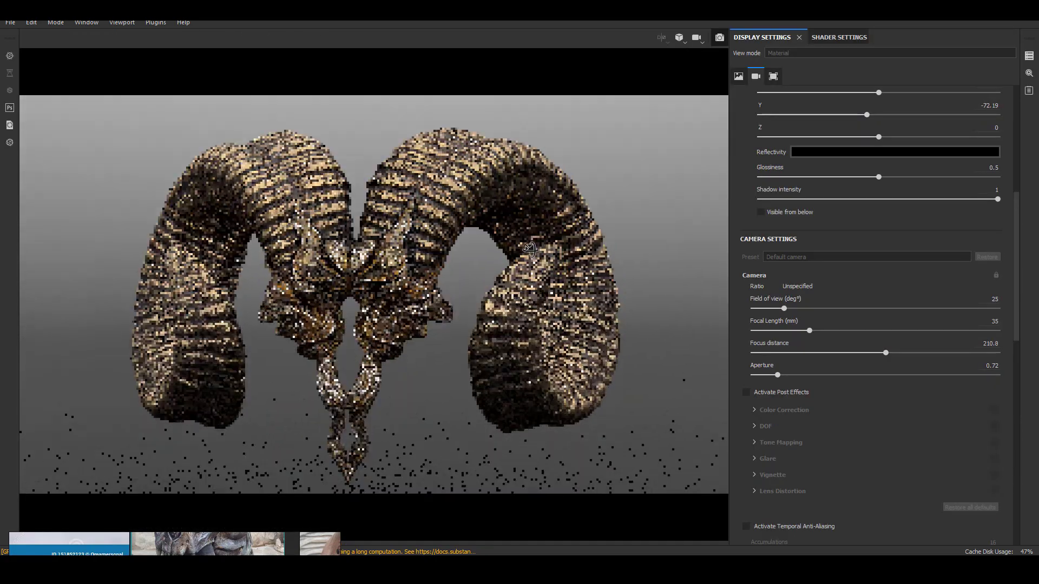
- Examine the rendered crown and the horns' ridges from several angles, checking the patina and extra spec layers
{"action": "left_click_drag", "start_coordinate": [531, 249], "coordinate": [628, 270], "text": "alt"}
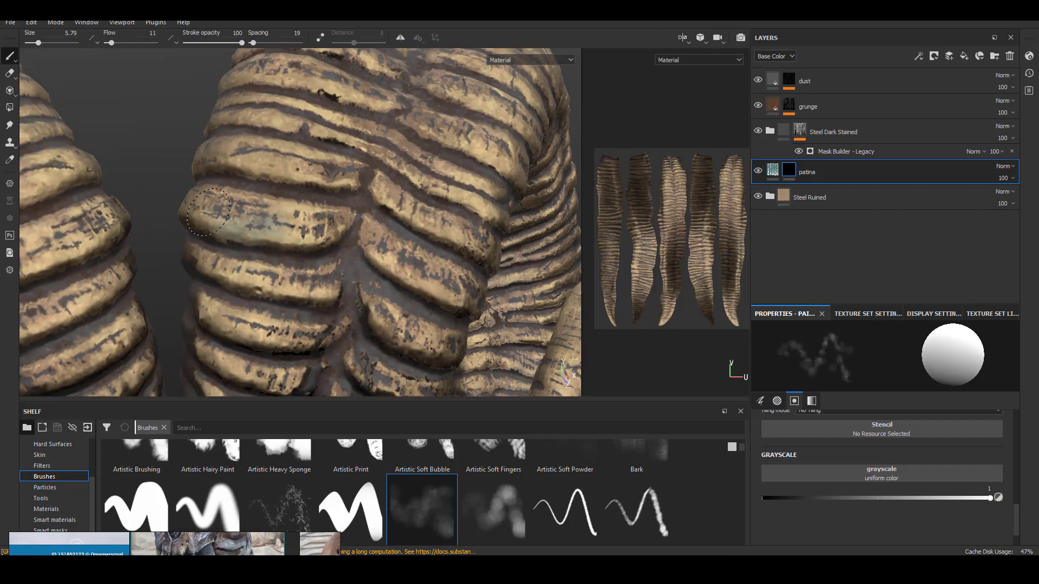
{"action": "left_click_drag", "start_coordinate": [442, 163], "coordinate": [282, 232], "text": "alt"}
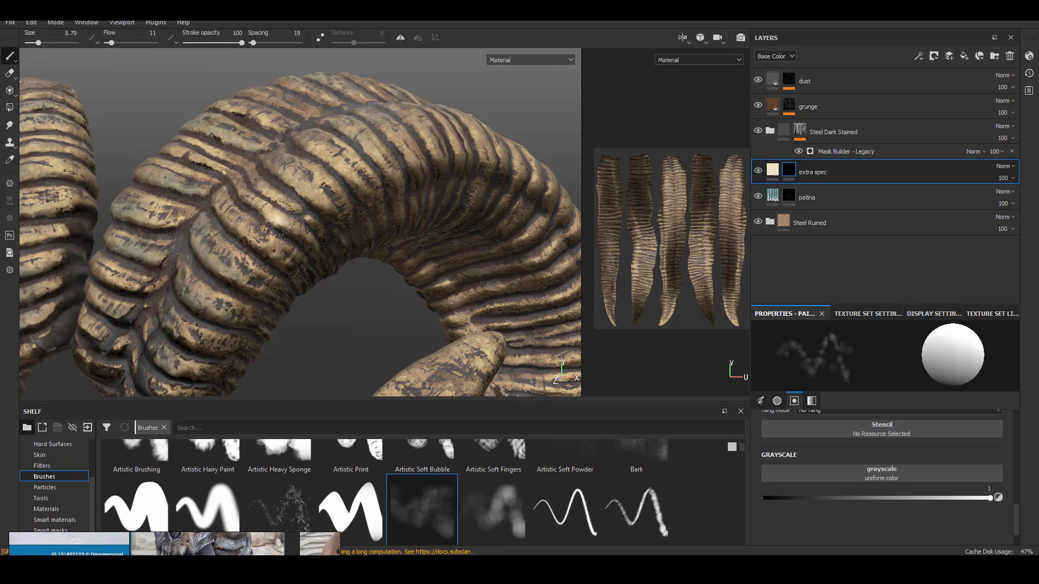
{"action": "left_click_drag", "start_coordinate": [278, 219], "coordinate": [373, 255], "text": "alt"}
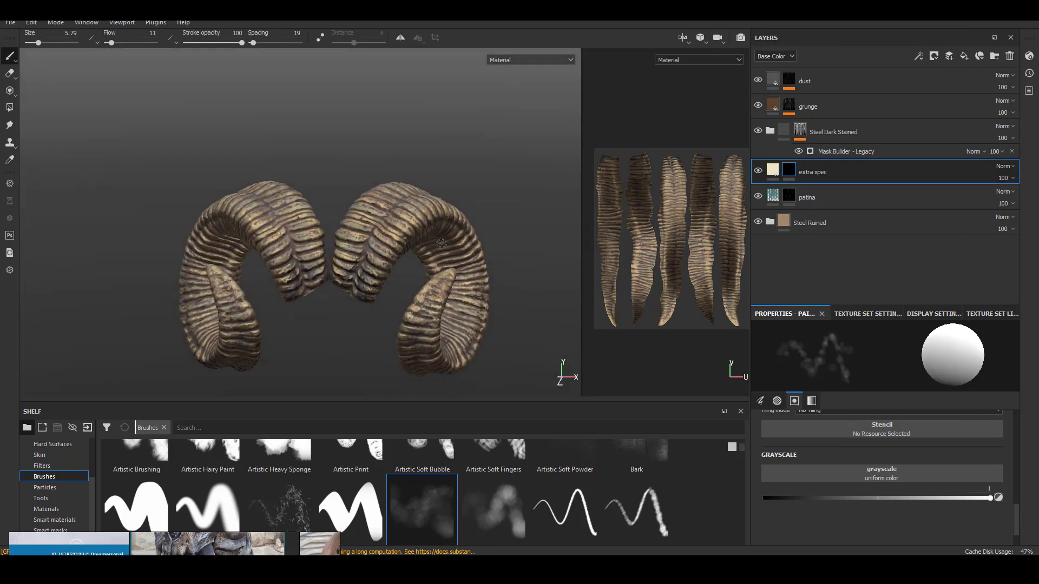
{"action": "left_click_drag", "start_coordinate": [441, 243], "coordinate": [469, 300], "text": "alt"}
{"action": "left_click_drag", "start_coordinate": [404, 203], "coordinate": [501, 289], "text": "alt"}
{"action": "right_click_drag", "start_coordinate": [500, 290], "coordinate": [522, 227], "text": "alt"}
{"action": "left_click_drag", "start_coordinate": [521, 227], "coordinate": [386, 210], "text": "alt"}
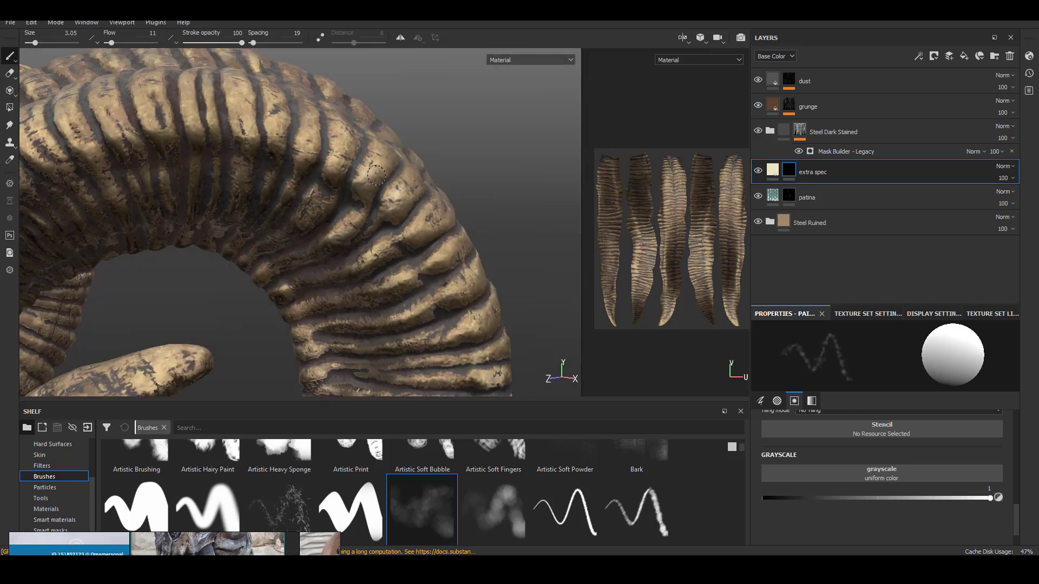
{"action": "left_click_drag", "start_coordinate": [377, 175], "coordinate": [346, 195], "text": "alt"}
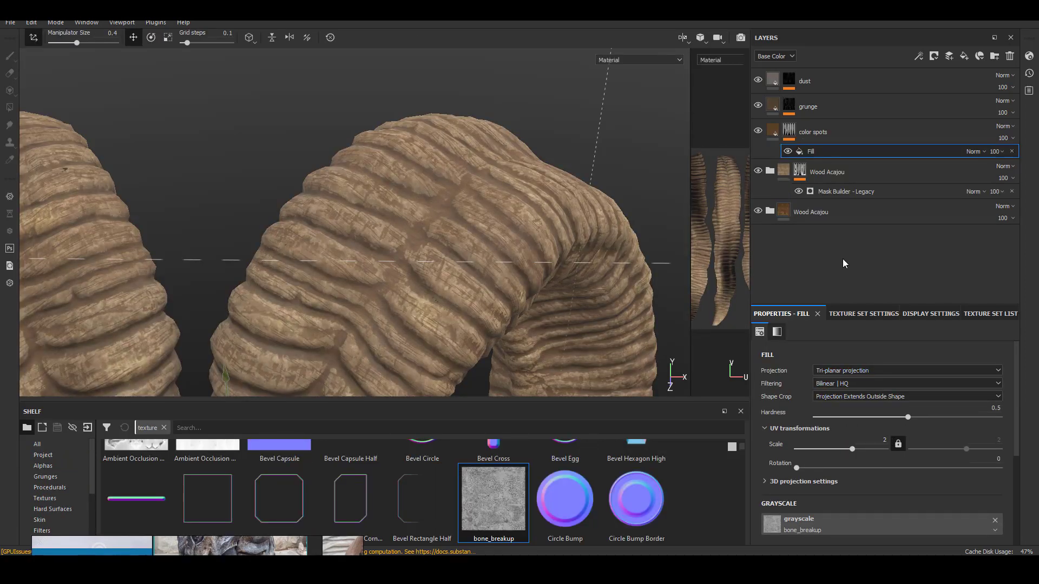
- Show the color spots layer's mask in the viewport to check its bone_breakup pattern on the horns
{"action": "left_click", "coordinate": [774, 56]}
{"action": "left_click", "coordinate": [639, 60]}
{"action": "left_click", "coordinate": [612, 132]}
{"action": "right_click_drag", "start_coordinate": [541, 244], "coordinate": [505, 301], "text": "alt"}
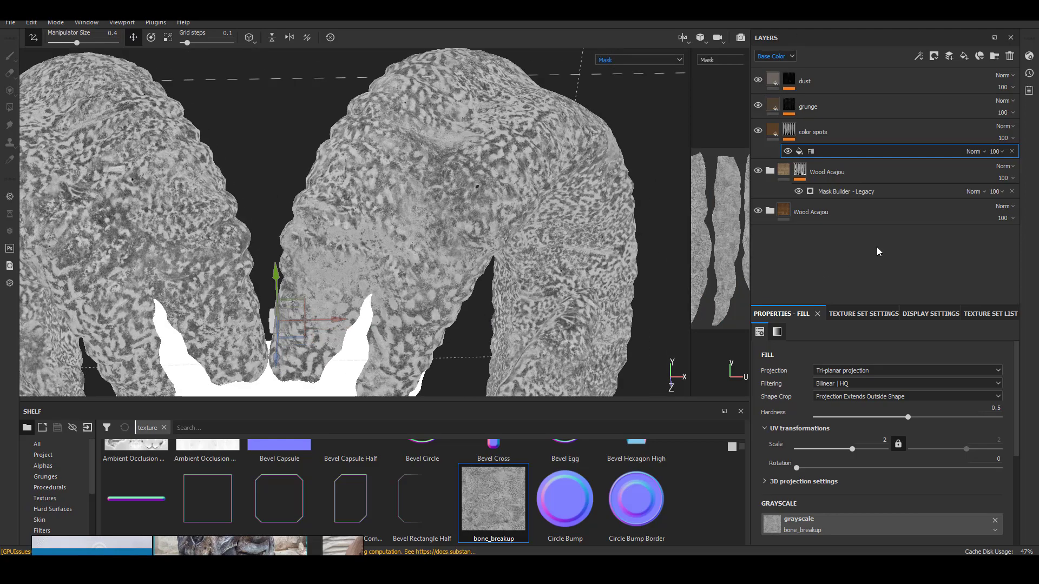
- Add a Levels effect to the color spots mask, raise its black point to 0.369 and return to the Material view
{"action": "right_click", "coordinate": [797, 133]}
{"action": "left_click", "coordinate": [832, 420]}
{"action": "left_click_drag", "start_coordinate": [772, 360], "coordinate": [854, 360]}
{"action": "left_click", "coordinate": [639, 59]}
{"action": "left_click", "coordinate": [639, 69]}
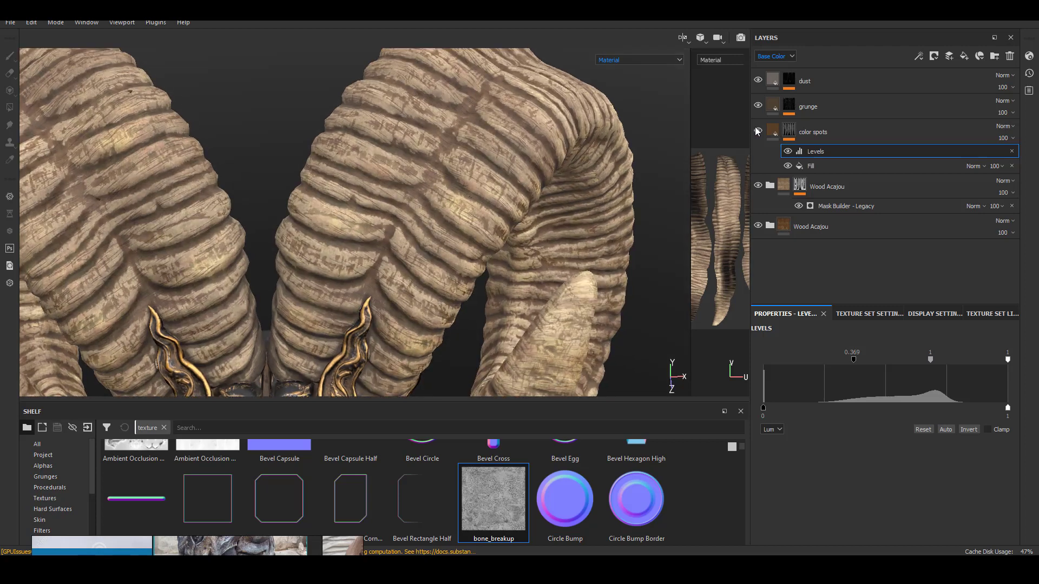
- Set the color spots mask fill's scale to 3 and the layer's roughness to about 0.3882
{"action": "left_click", "coordinate": [824, 166]}
{"action": "key", "text": "Return"}
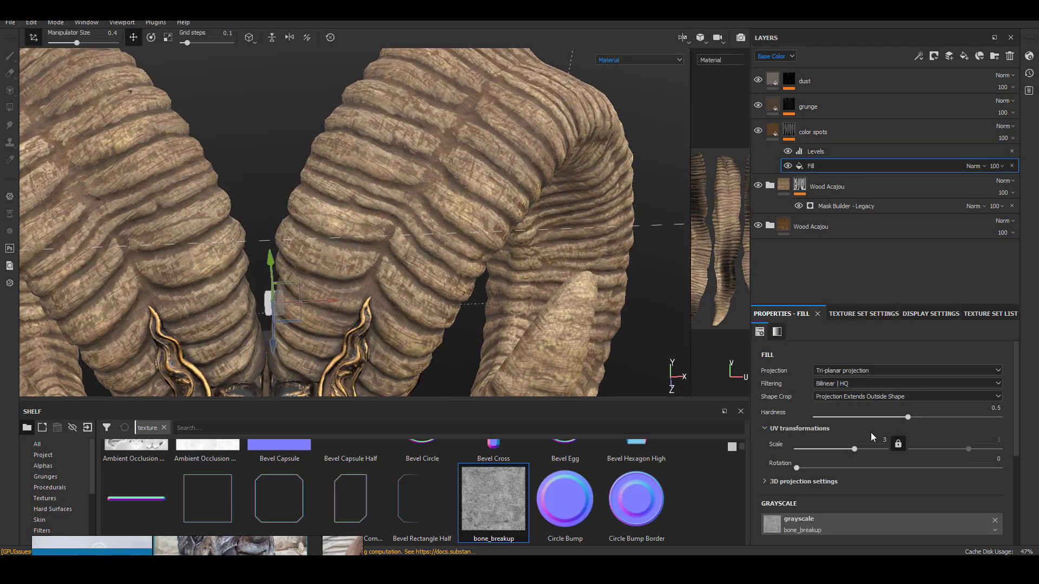
{"action": "left_click", "coordinate": [844, 132]}
{"action": "scroll", "coordinate": [908, 492], "scroll_direction": "down", "scroll_amount": 2}
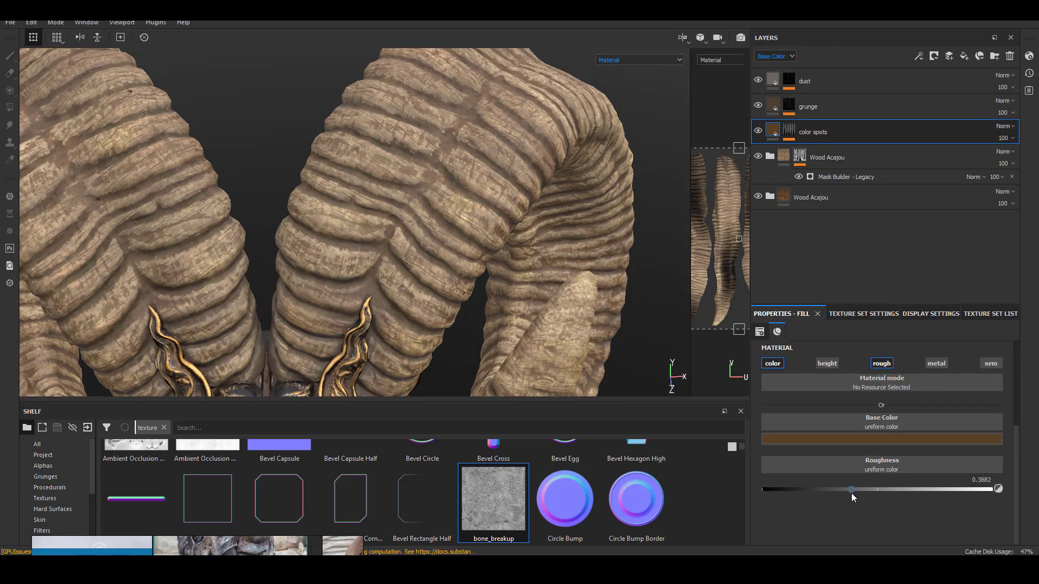
{"action": "scroll", "coordinate": [610, 318], "scroll_direction": "up", "scroll_amount": 1}
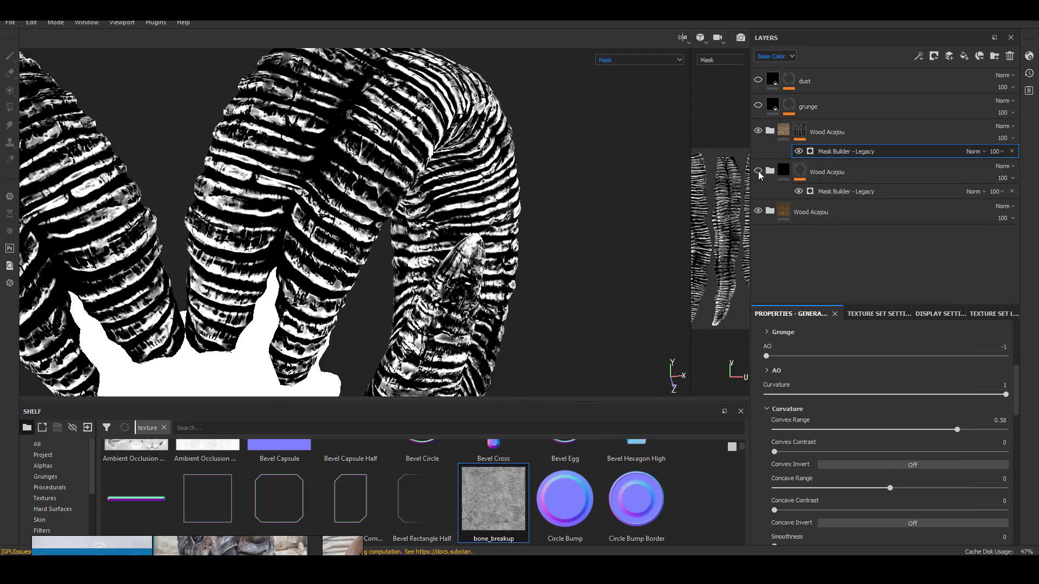
- Return to the material view and expand the uppermost Wood Acajou folder to reach its Base layer
{"action": "key", "text": "m"}
{"action": "left_click", "coordinate": [770, 130]}
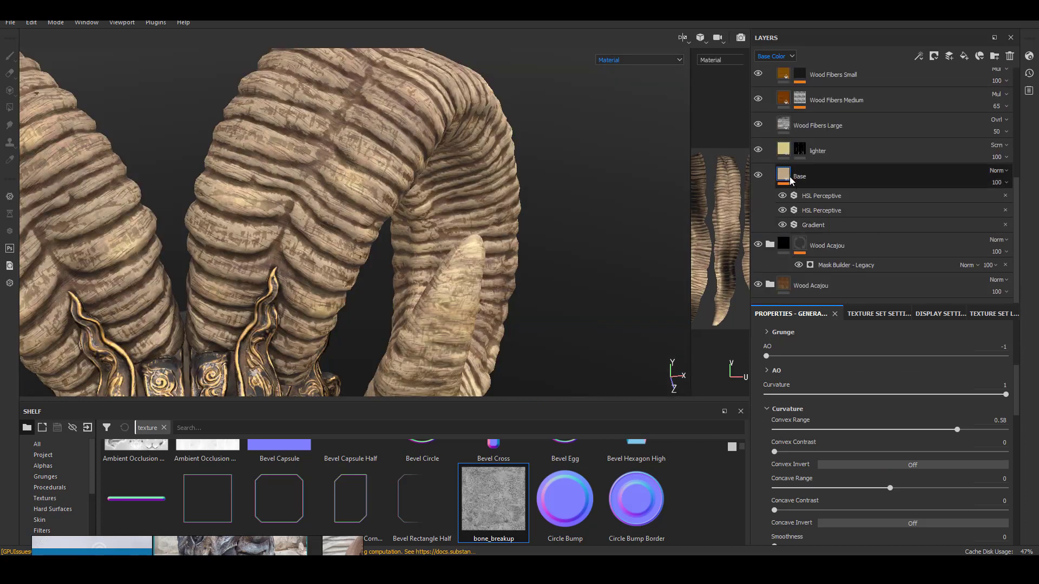
{"action": "scroll", "coordinate": [817, 196], "scroll_direction": "down", "scroll_amount": 6}
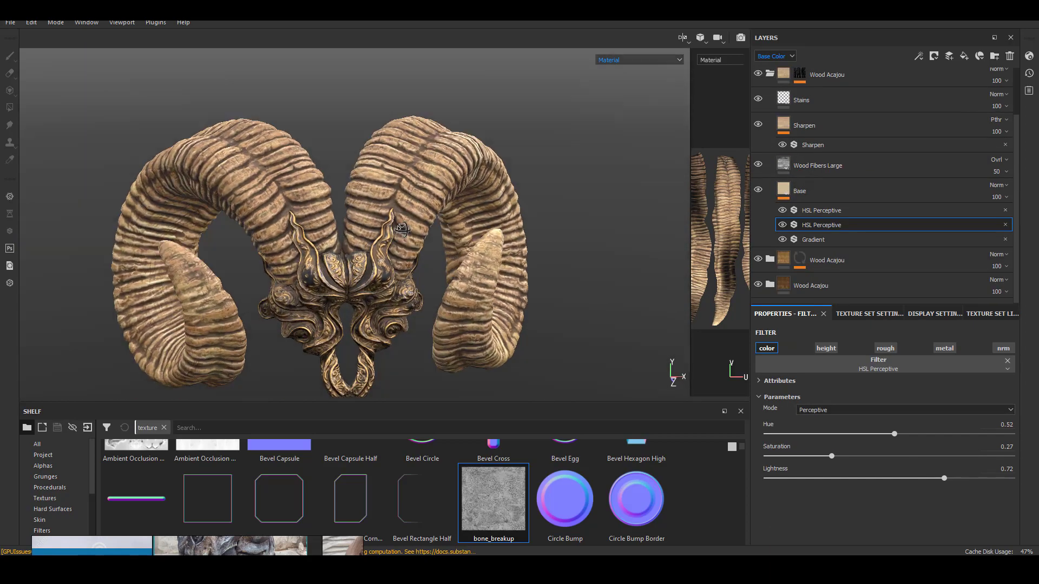
- Collapse the uppermost Wood Acajou folder and toggle its visibility to compare the horns with and without it
{"action": "left_click_drag", "start_coordinate": [404, 228], "coordinate": [273, 249], "text": "alt"}
{"action": "left_click", "coordinate": [770, 73]}
{"action": "left_click", "coordinate": [758, 131]}
{"action": "left_click", "coordinate": [759, 131]}
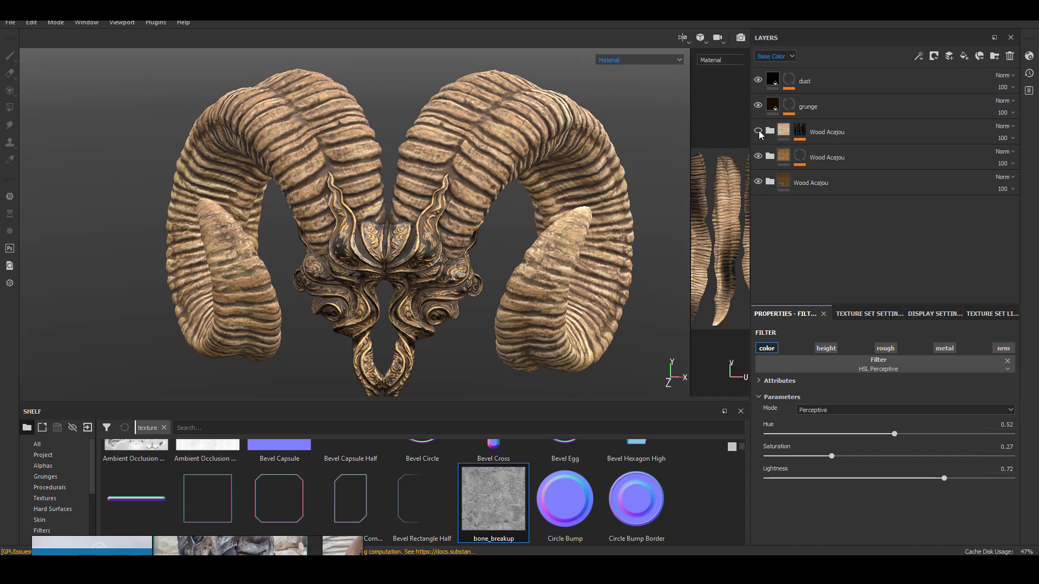
{"action": "left_click", "coordinate": [759, 131]}
{"action": "left_click", "coordinate": [759, 132]}
{"action": "scroll", "coordinate": [517, 322], "scroll_direction": "up", "scroll_amount": 3}
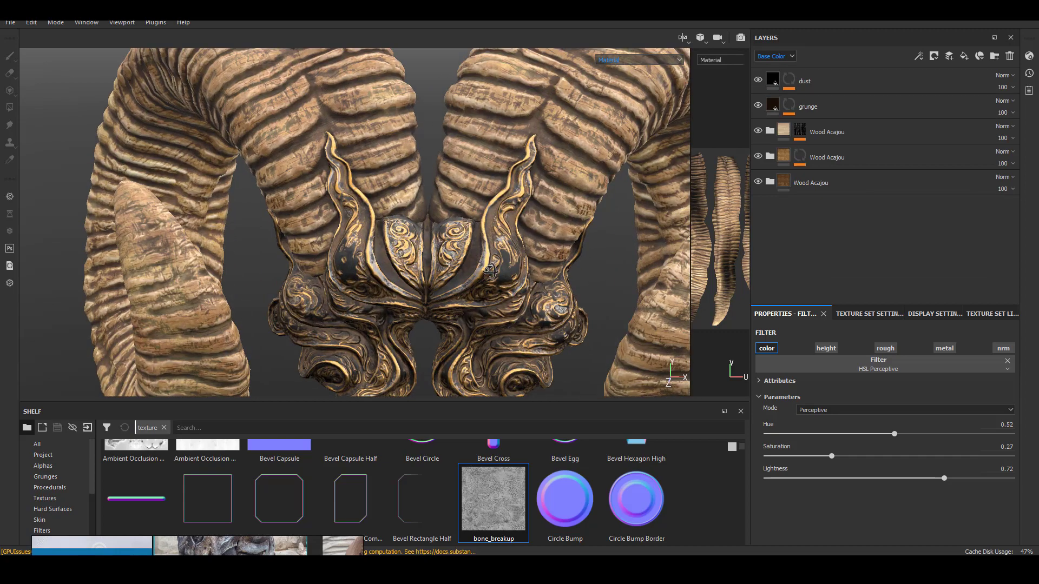